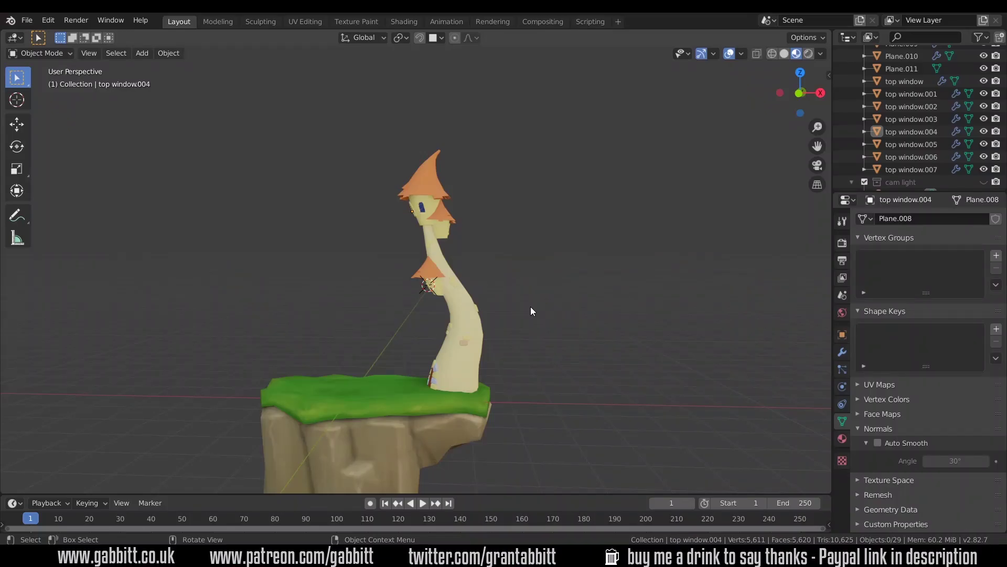
# Select the tower's top window objects and Plane.011
pyautogui.moveTo(471, 347); pyautogui.dragTo(483, 339, button='middle')
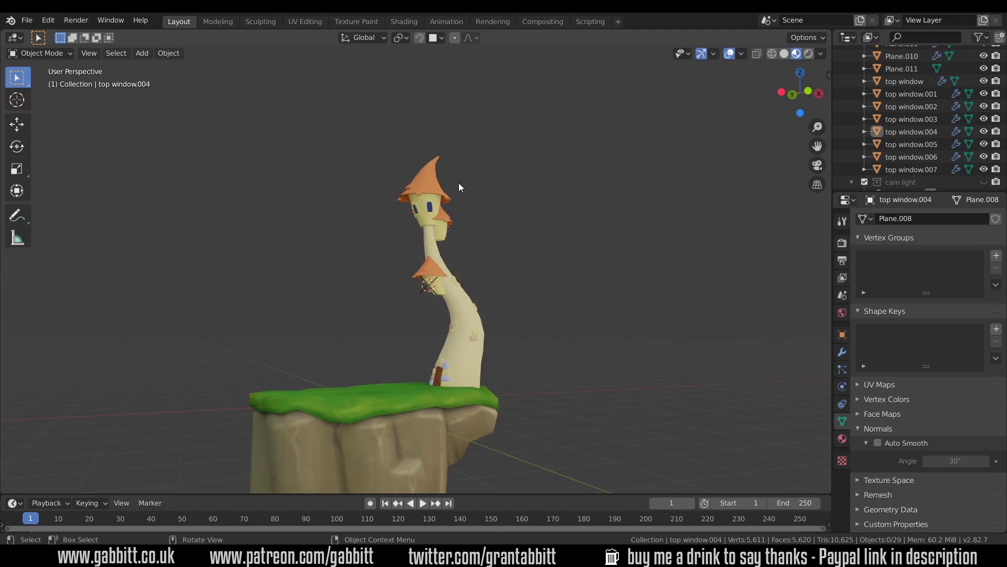
pyautogui.scroll(5, 464, 219)
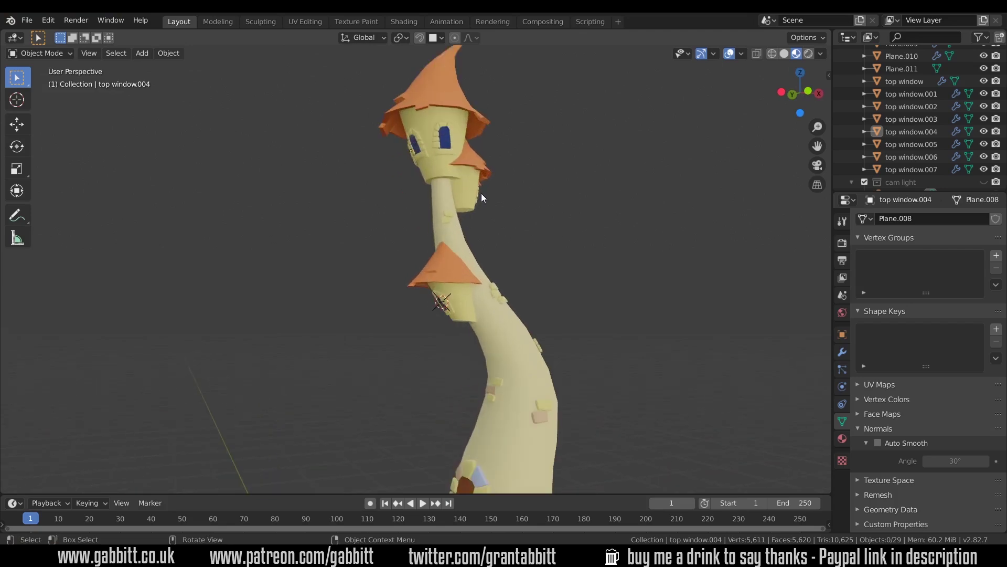
pyautogui.keyDown('shift'); pyautogui.click(408, 175); pyautogui.keyUp('shift')
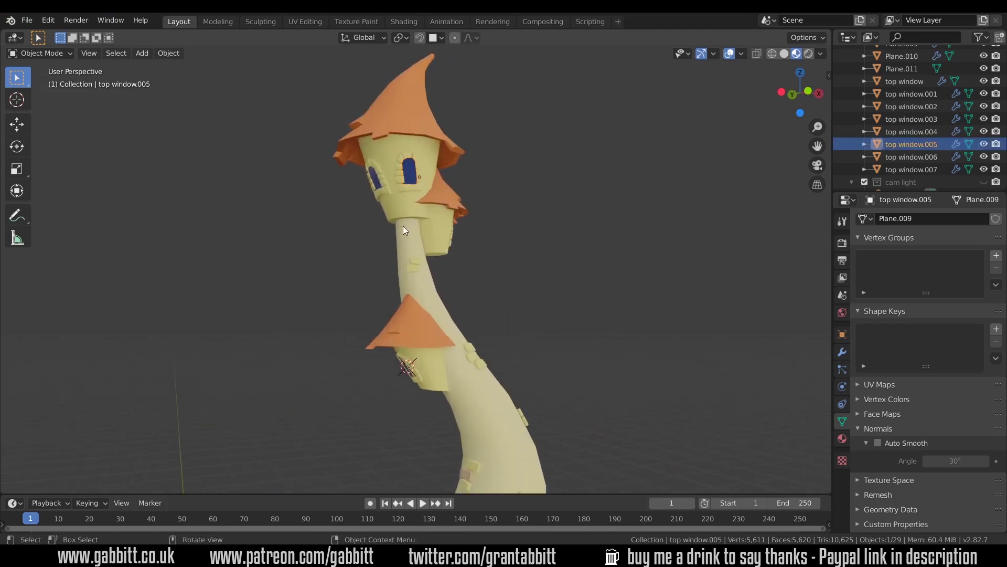
pyautogui.moveTo(402, 226); pyautogui.dragTo(404, 368, button='middle')
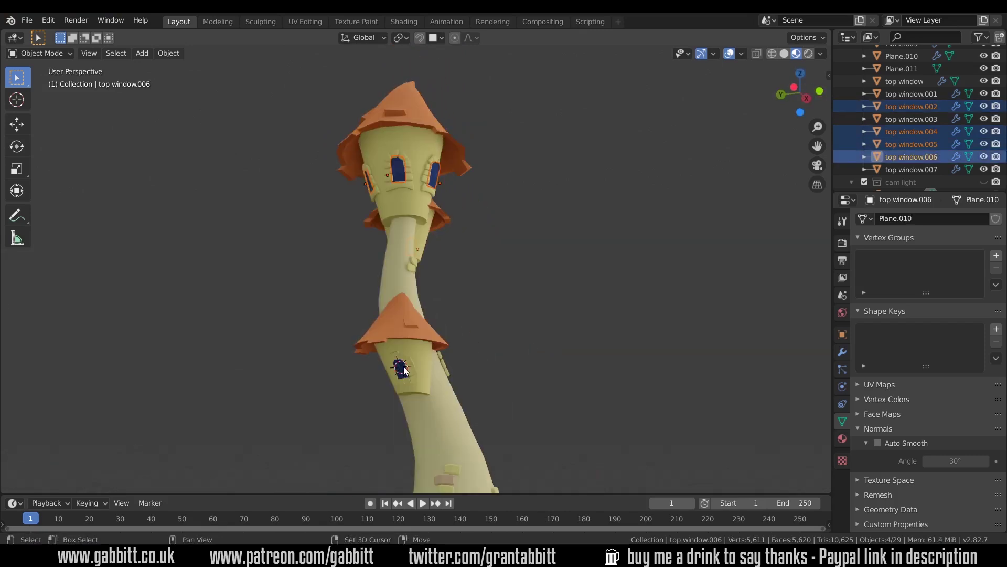
pyautogui.keyDown('shift'); pyautogui.click(401, 367); pyautogui.keyUp('shift')
# Move the selected windows into a new collection named 'windows'
pyautogui.press('m')
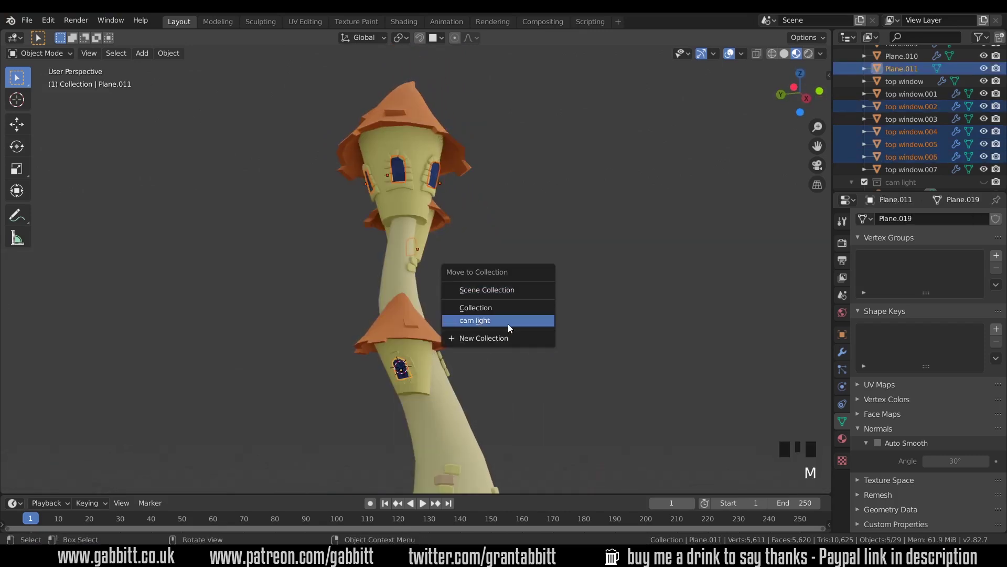
pyautogui.click(497, 341)
pyautogui.write('windows')
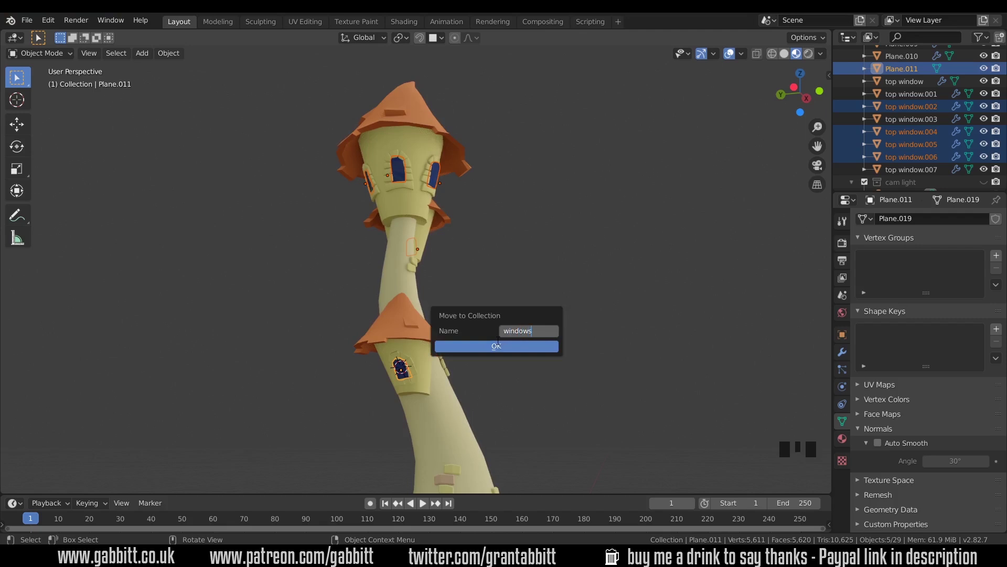
pyautogui.press('Return')
pyautogui.click(503, 342)
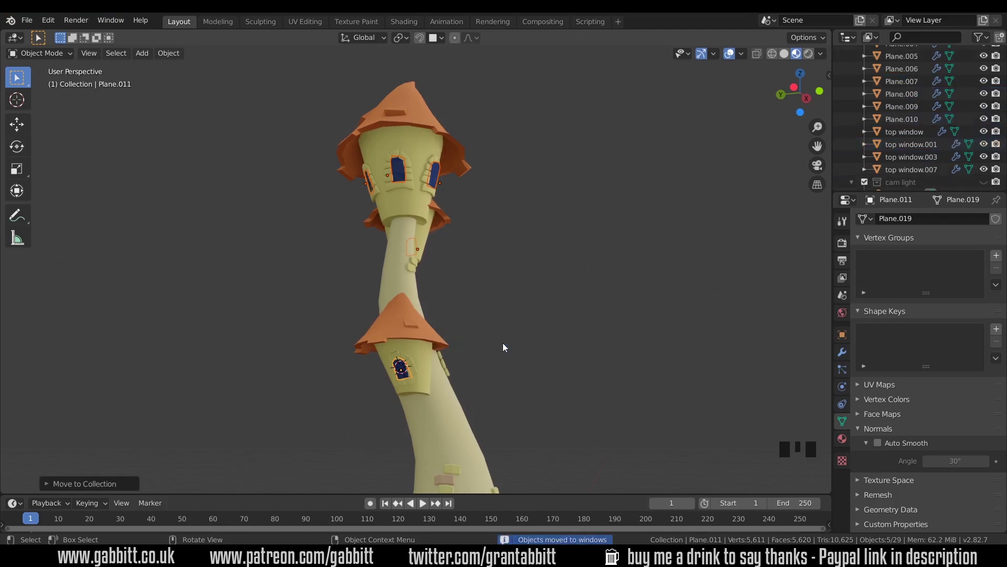
pyautogui.moveTo(416, 179)
pyautogui.mouseDown(button='middle')
pyautogui.moveTo(402, 191)
pyautogui.moveTo(414, 181)
pyautogui.mouseUp(button='middle')
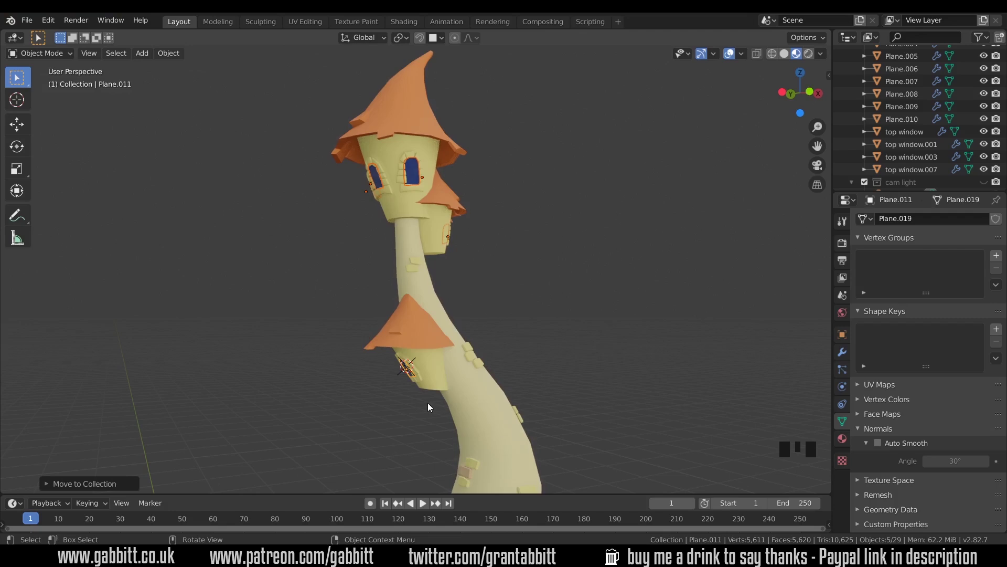
# Hide the windows collection in the viewport
pyautogui.scroll(-10, 919, 137)
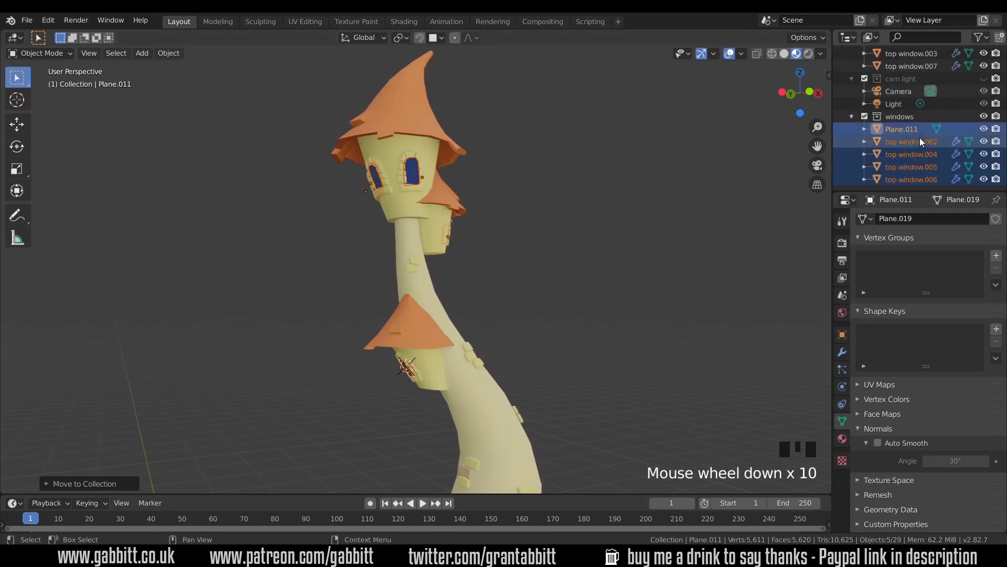
pyautogui.click(983, 115)
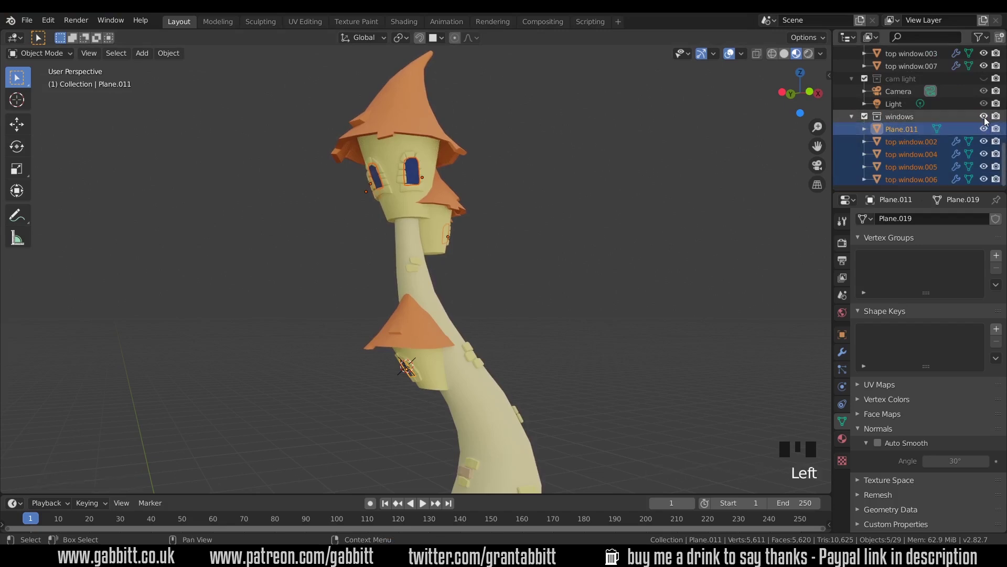
pyautogui.moveTo(483, 286); pyautogui.dragTo(487, 287, button='middle')
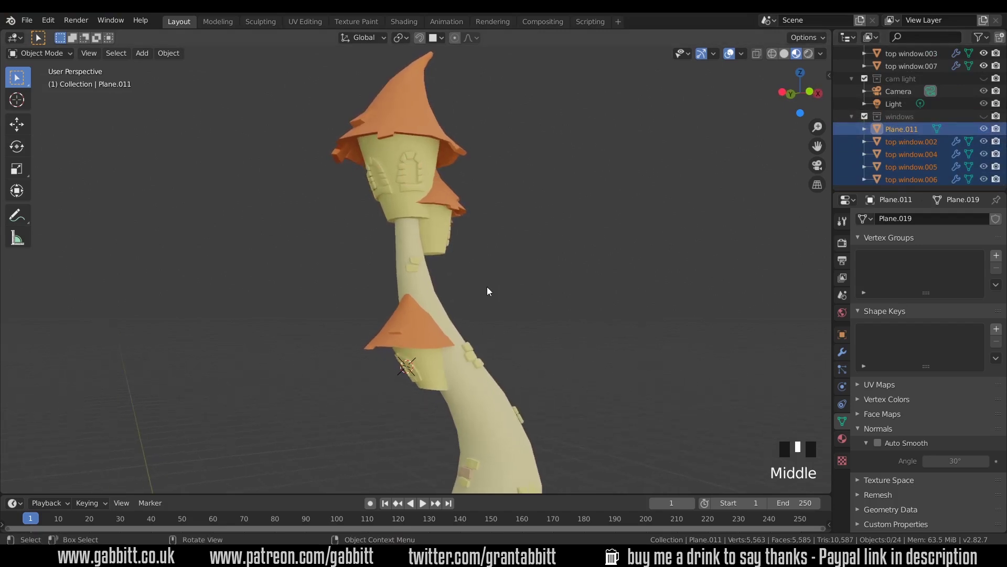
# Box-select all 22 remaining tower objects
pyautogui.click(430, 120)
pyautogui.scroll(-2, 605, 203)
pyautogui.keyDown('shift'); pyautogui.moveTo(605, 203); pyautogui.dragTo(523, 261, button='middle'); pyautogui.keyUp('shift')
pyautogui.moveTo(338, 101); pyautogui.dragTo(492, 375)
pyautogui.moveTo(532, 383); pyautogui.dragTo(524, 285, button='middle')
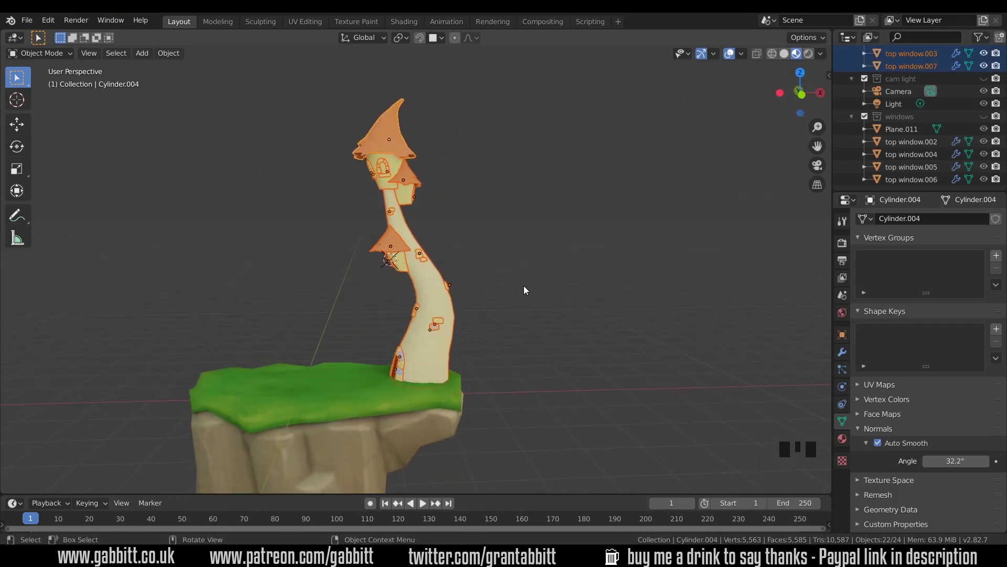
# Move the selected tower objects into a new collection named 'castle'
pyautogui.press('m')
pyautogui.click(524, 286)
pyautogui.write('castle')
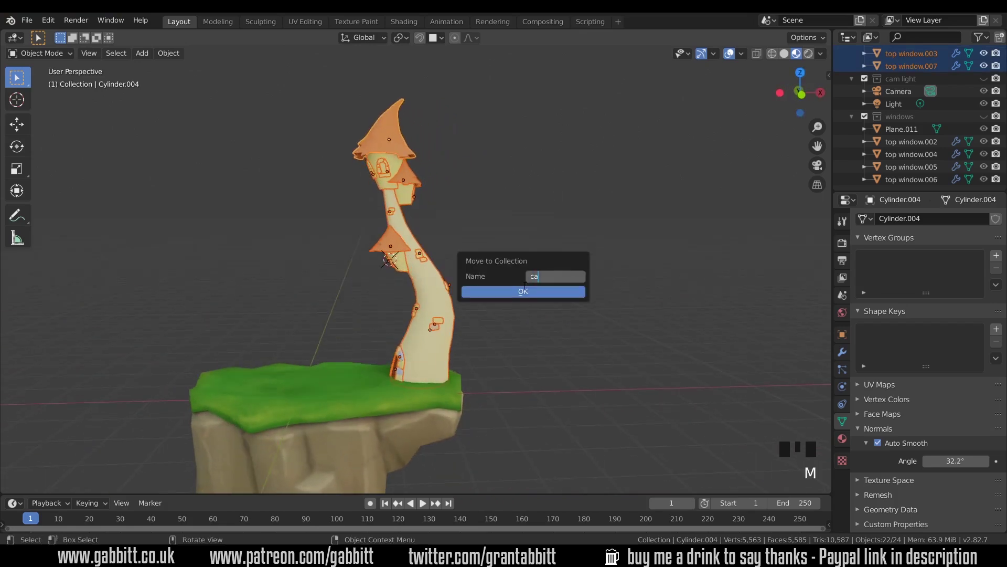
pyautogui.press('Return')
pyautogui.scroll(4, 510, 374)
# Convert the selected castle objects to meshes with Object > Convert to > Mesh
pyautogui.keyDown('shift'); pyautogui.moveTo(510, 374); pyautogui.dragTo(533, 323, button='middle'); pyautogui.keyUp('shift')
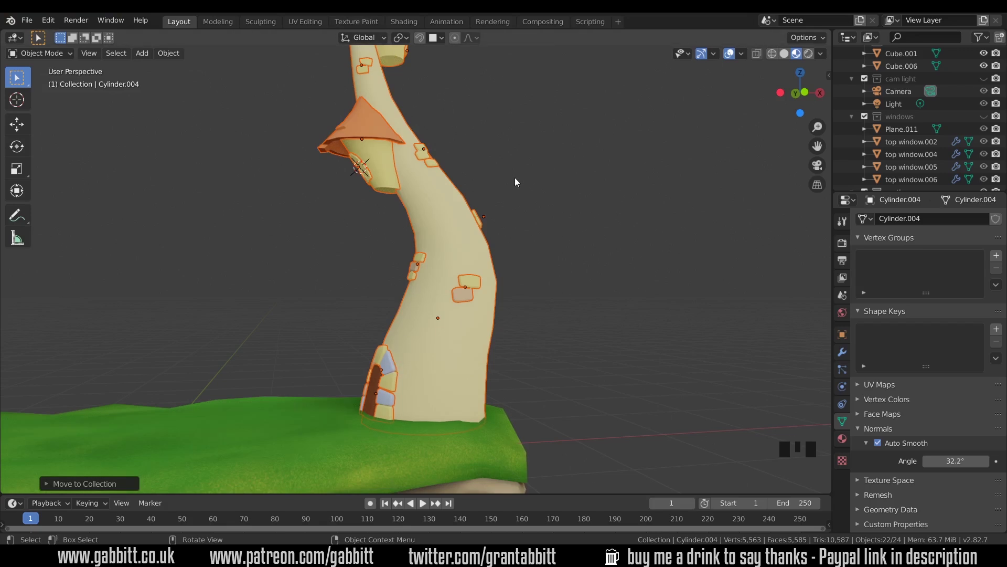
pyautogui.scroll(5, 438, 348)
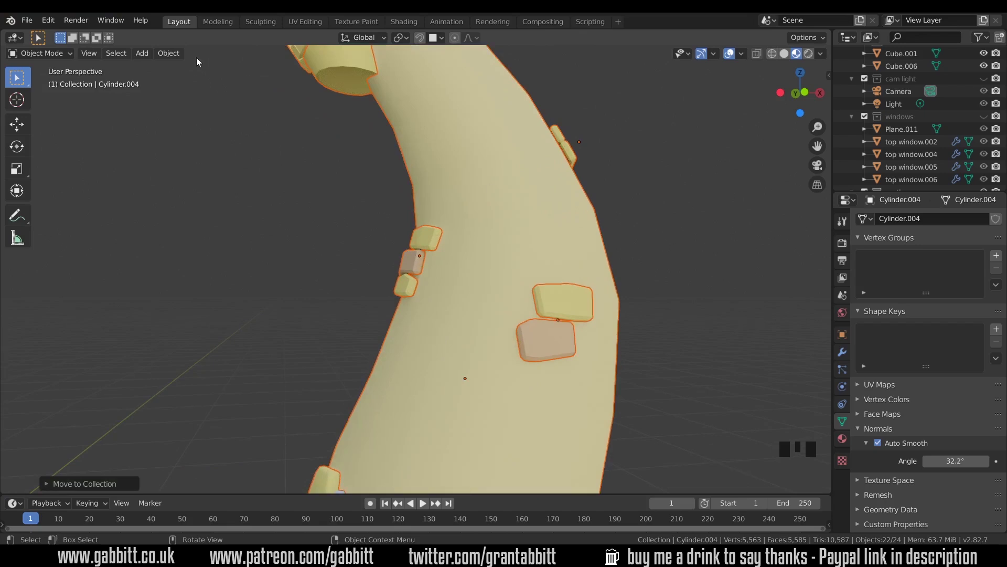
pyautogui.click(168, 53)
pyautogui.moveTo(191, 383)
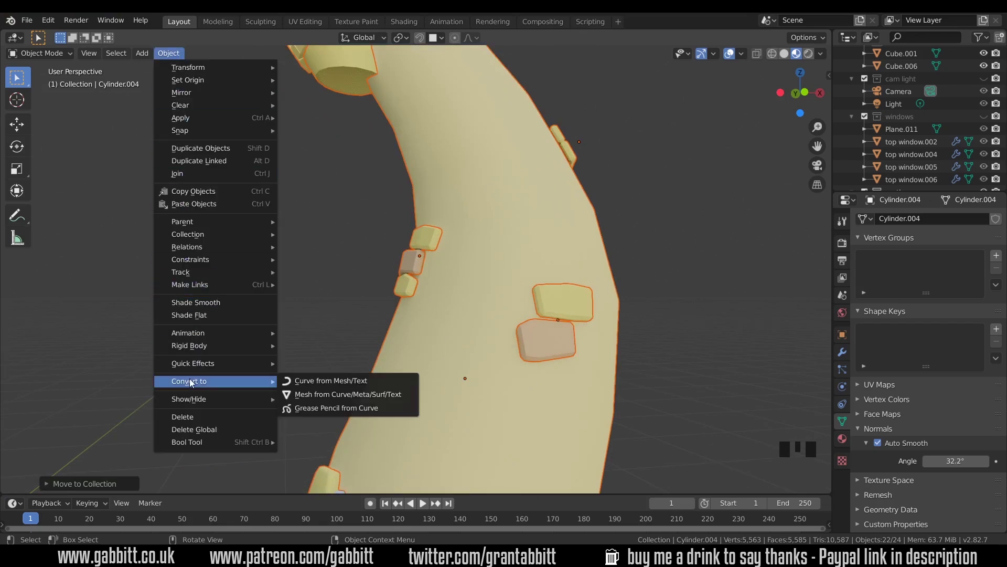
pyautogui.click(317, 394)
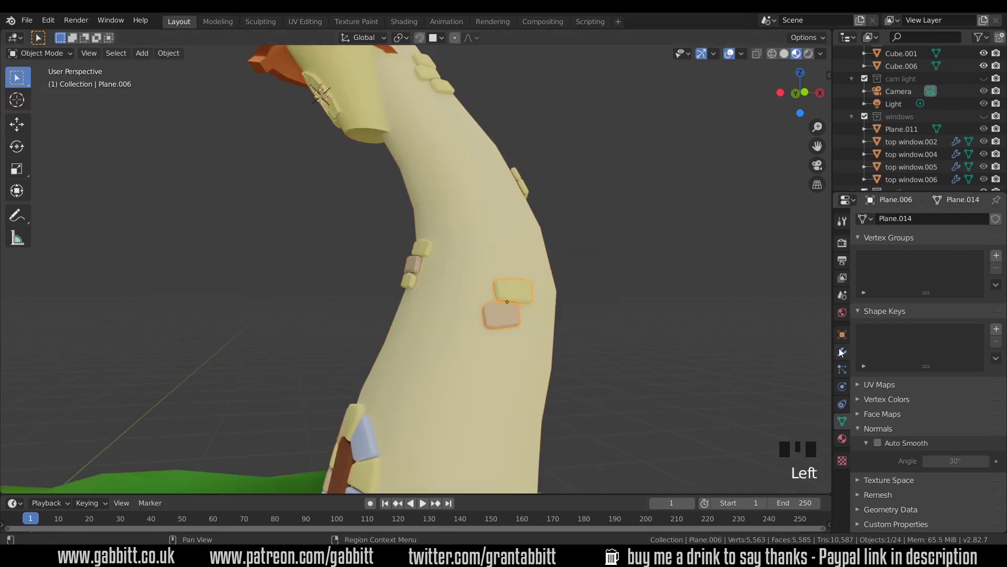
# Select brick pieces and the top window trim to confirm their modifier stacks are empty
pyautogui.click(841, 351)
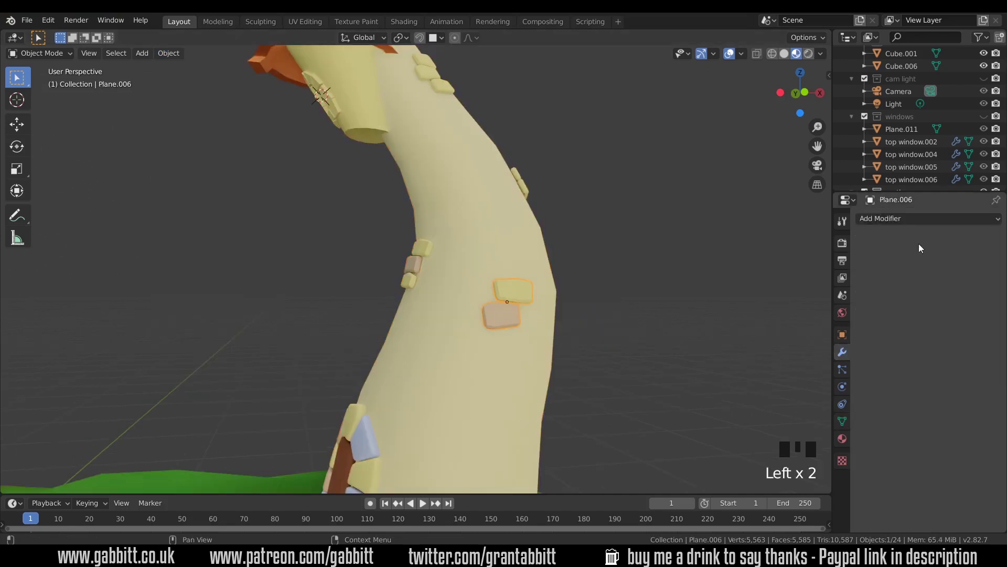
pyautogui.moveTo(607, 301); pyautogui.dragTo(451, 253, button='middle')
pyautogui.click(421, 263)
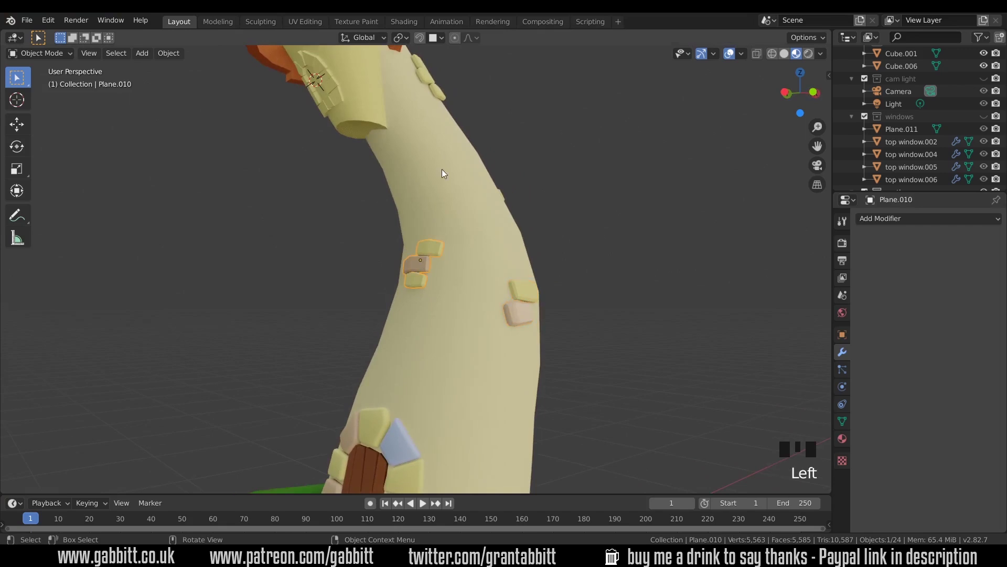
pyautogui.click(334, 90)
pyautogui.moveTo(534, 205); pyautogui.dragTo(552, 288, button='middle')
# Undo the mesh conversion to restore the bricks' modifiers
pyautogui.scroll(7, 535, 354)
pyautogui.keyDown('shift'); pyautogui.moveTo(535, 354); pyautogui.dragTo(611, 246, button='middle'); pyautogui.keyUp('shift')
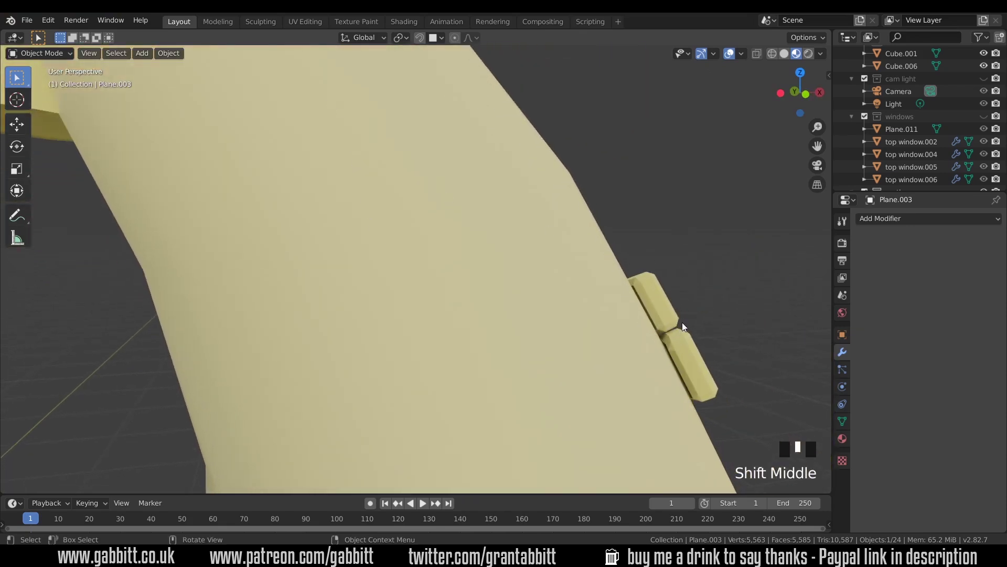
pyautogui.scroll(-5, 682, 322)
pyautogui.moveTo(682, 322); pyautogui.dragTo(515, 331, button='middle')
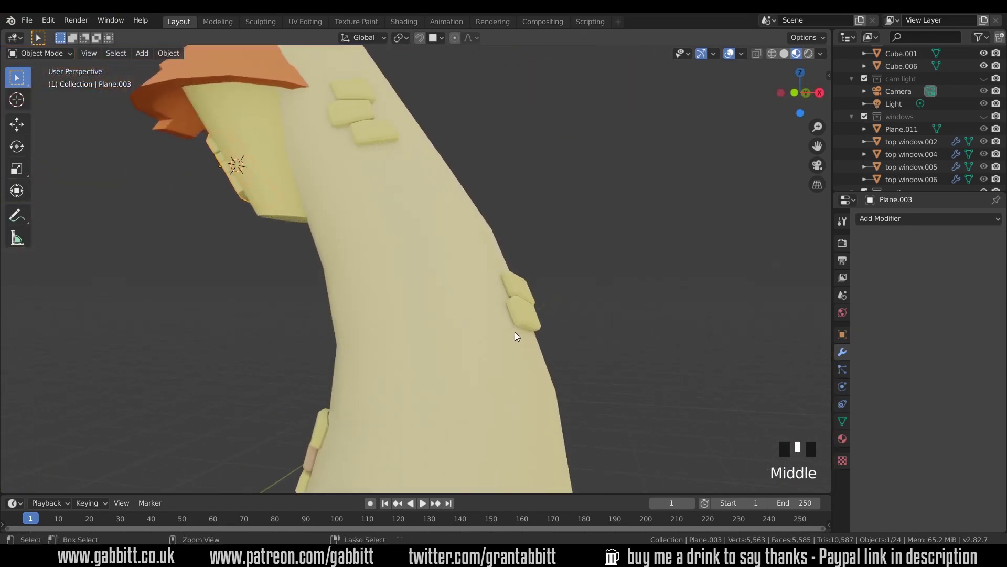
pyautogui.hotkey('ctrl', 'z')
# Set the lower brick pair's Solidify thickness to -0.48 m and Shrinkwrap offset to 0.05 m
pyautogui.click(862, 257)
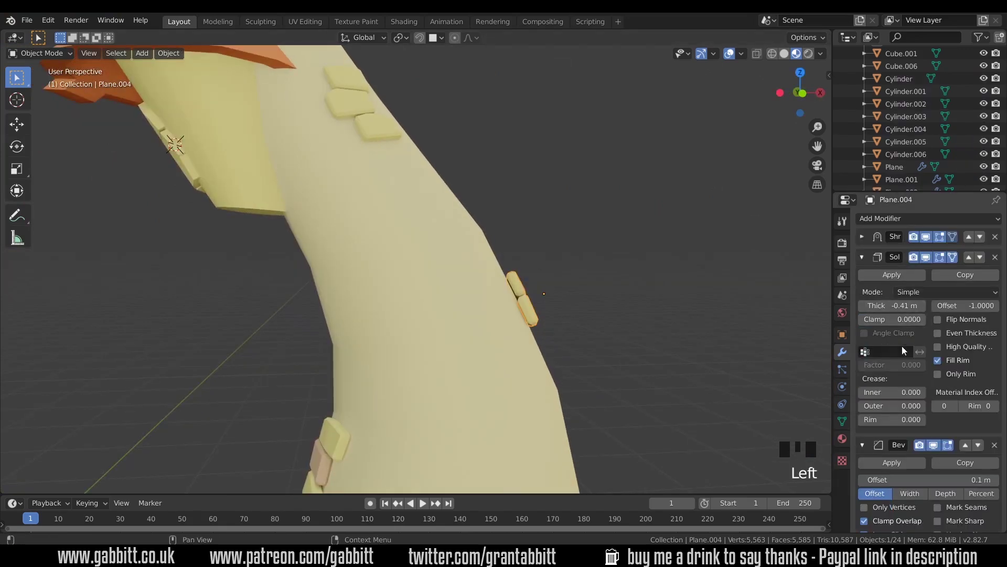
pyautogui.moveTo(895, 305); pyautogui.dragTo(894, 306)
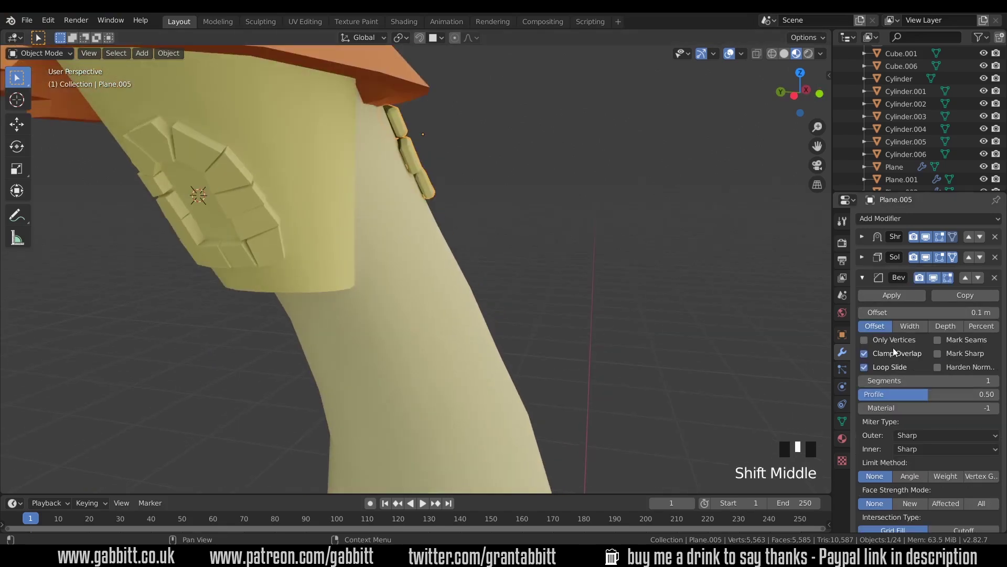
pyautogui.click(439, 172)
pyautogui.click(438, 172)
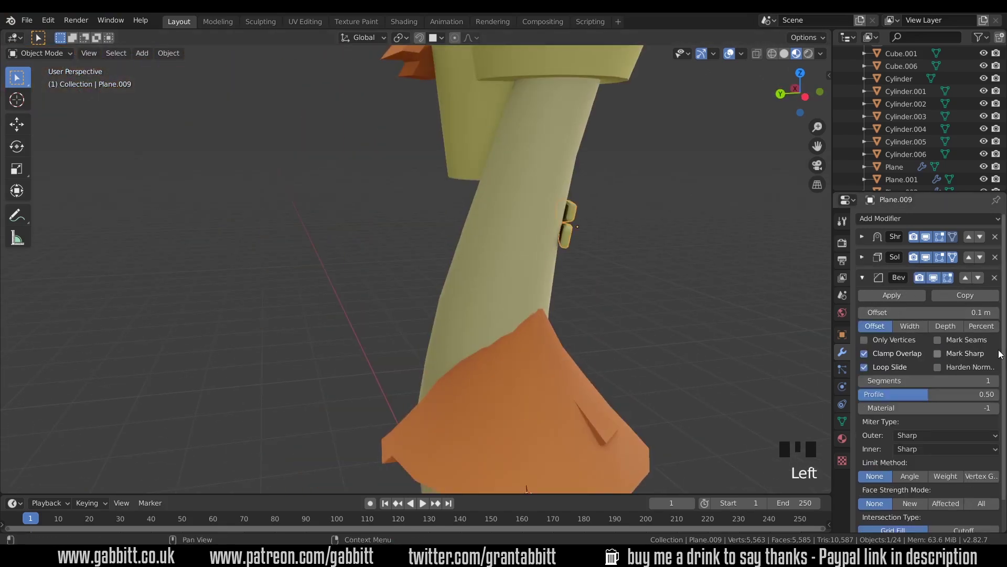
pyautogui.moveTo(776, 270); pyautogui.dragTo(564, 272, button='middle')
pyautogui.click(862, 256)
pyautogui.scroll(1, 556, 273)
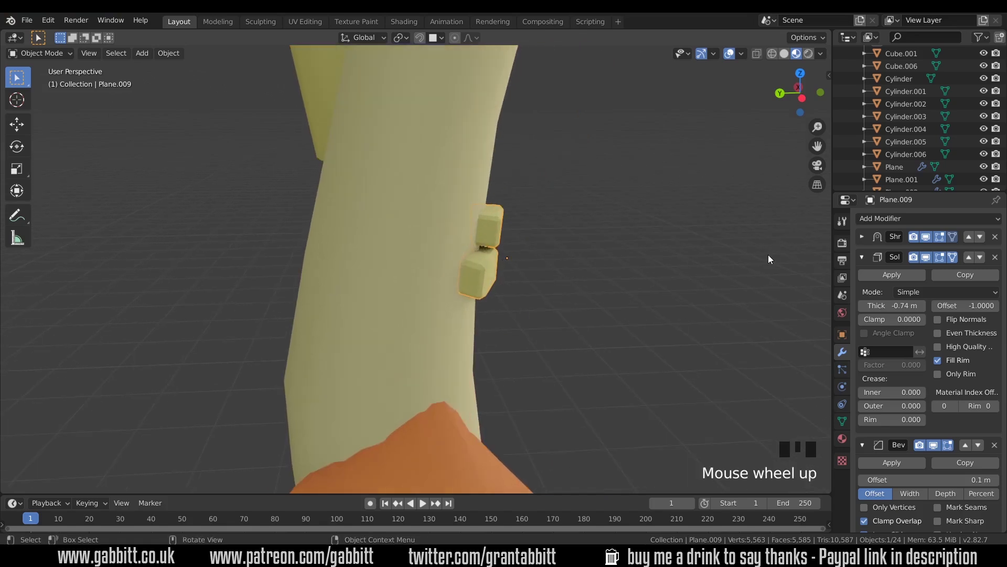
pyautogui.moveTo(892, 306); pyautogui.dragTo(907, 305)
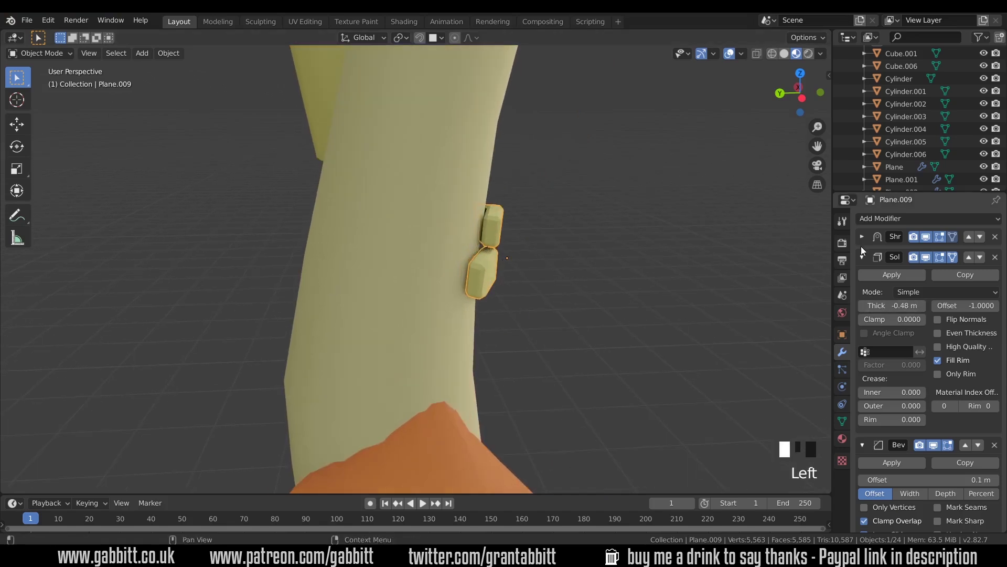
pyautogui.click(861, 236)
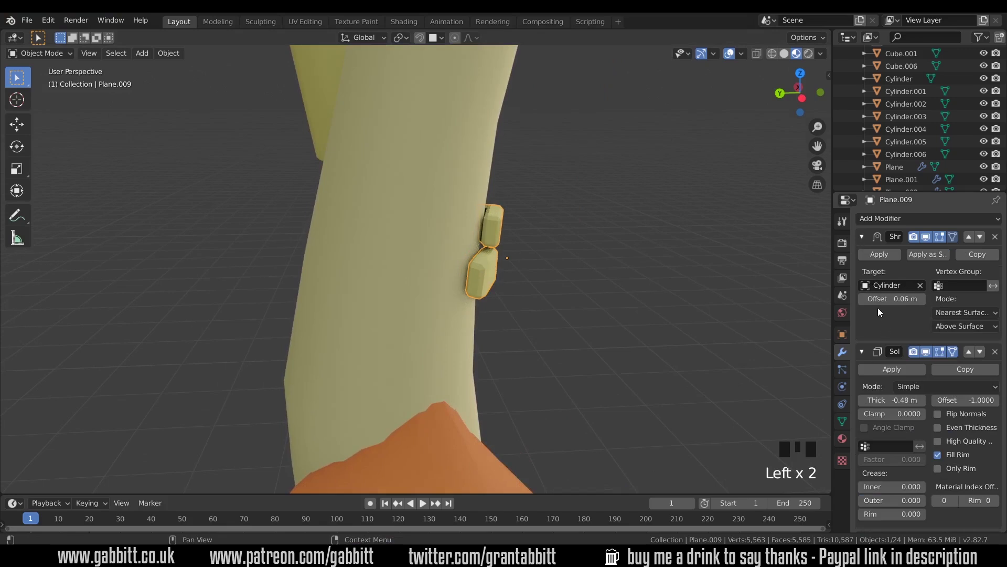
pyautogui.click(864, 297)
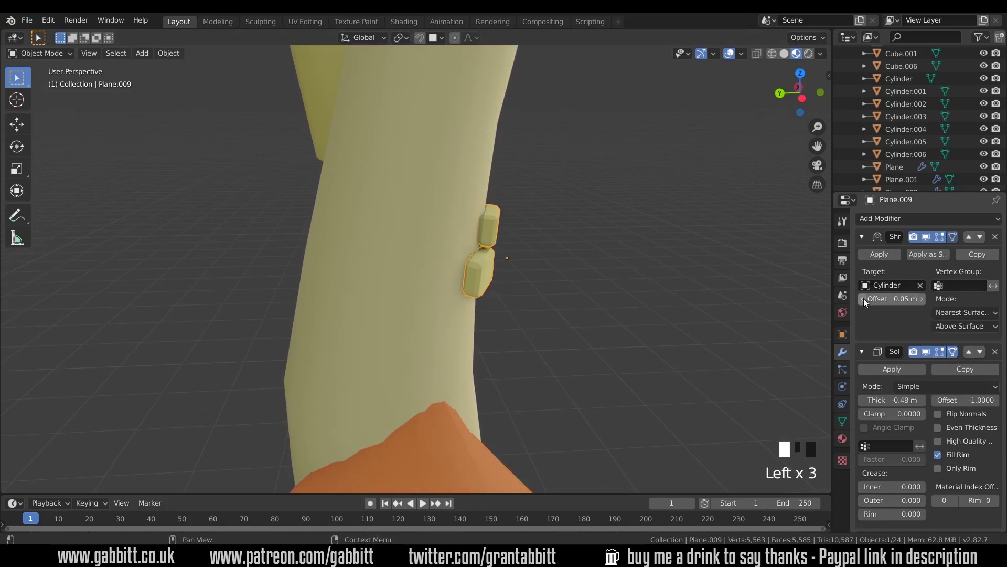
pyautogui.click(864, 298)
# Enable Only Rim on the window stones' Solidify and inspect them in local view
pyautogui.scroll(-2, 516, 261)
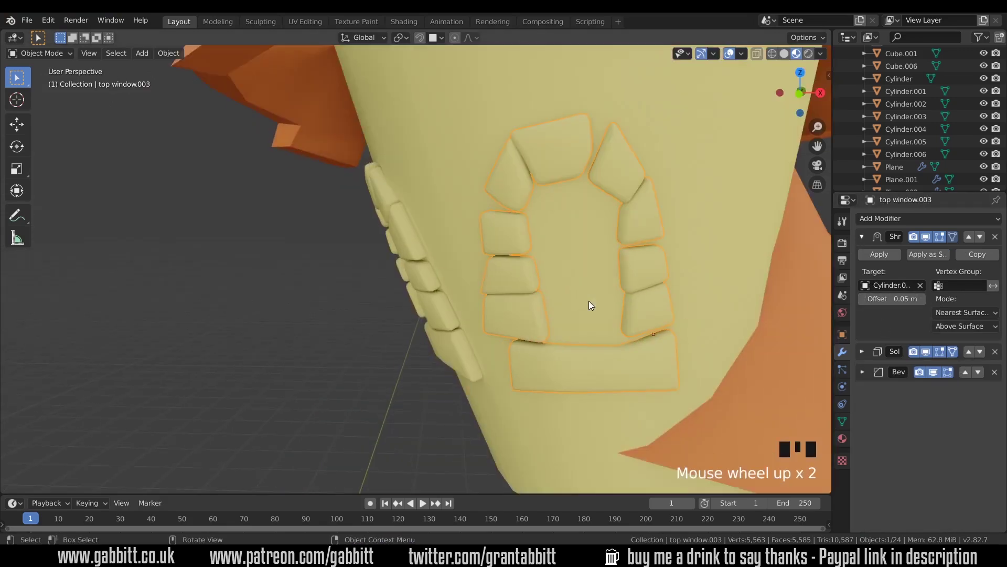
pyautogui.keyDown('shift'); pyautogui.moveTo(665, 311); pyautogui.dragTo(468, 291, button='middle'); pyautogui.keyUp('shift')
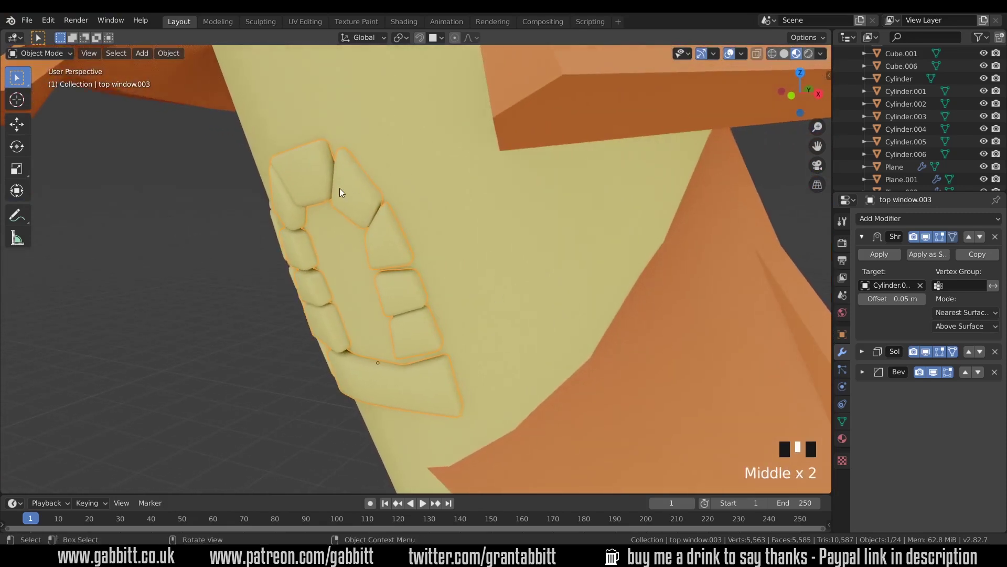
pyautogui.click(862, 351)
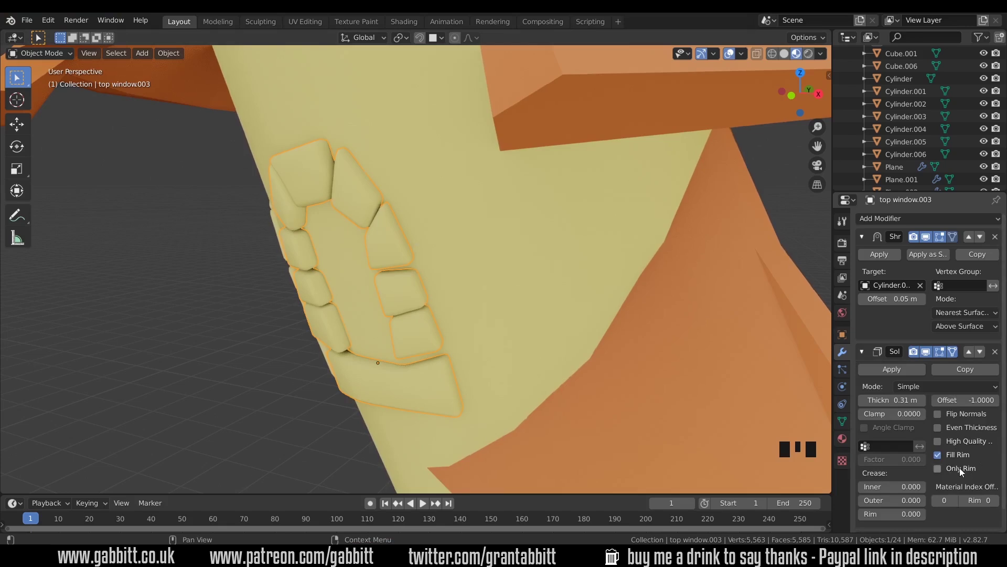
pyautogui.click(939, 468)
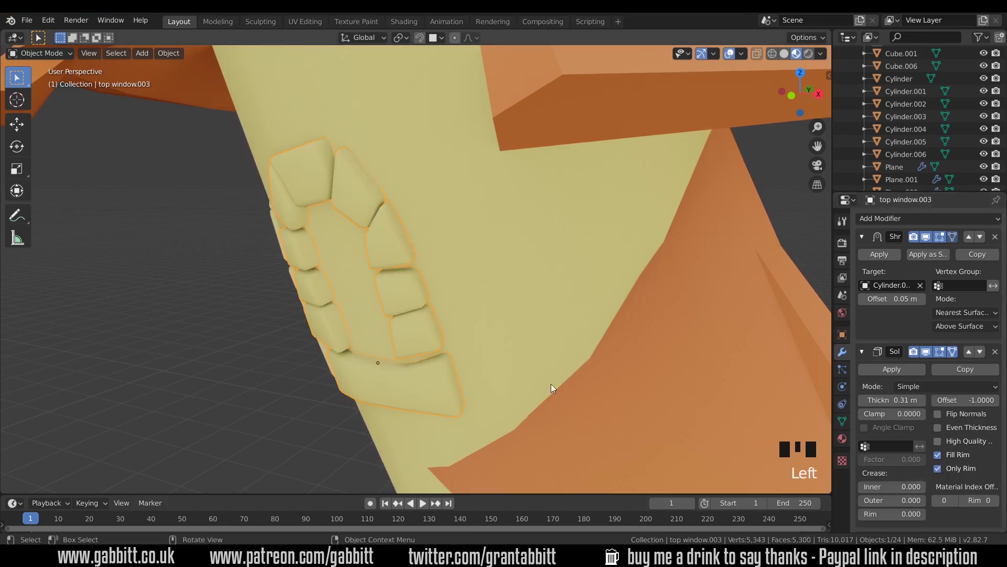
pyautogui.press('KP_Divide')
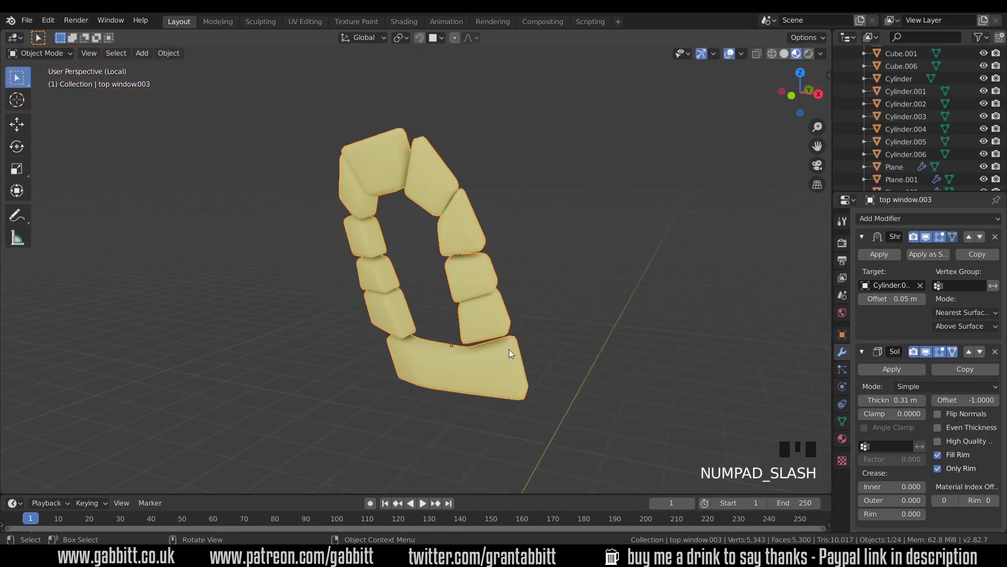
pyautogui.moveTo(508, 351); pyautogui.dragTo(488, 103, button='middle')
pyautogui.scroll(3, 513, 330)
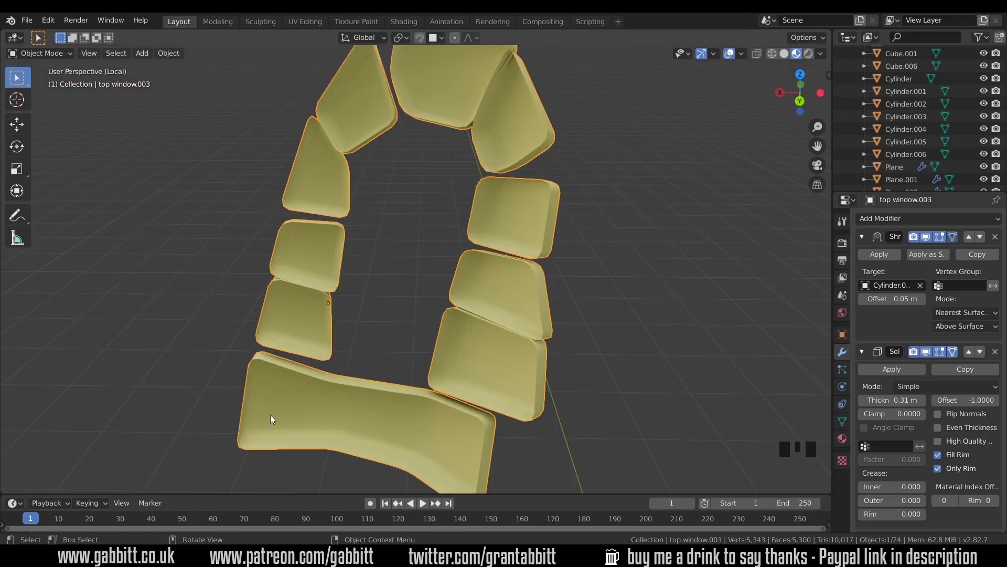
pyautogui.moveTo(532, 194); pyautogui.dragTo(524, 247, button='middle')
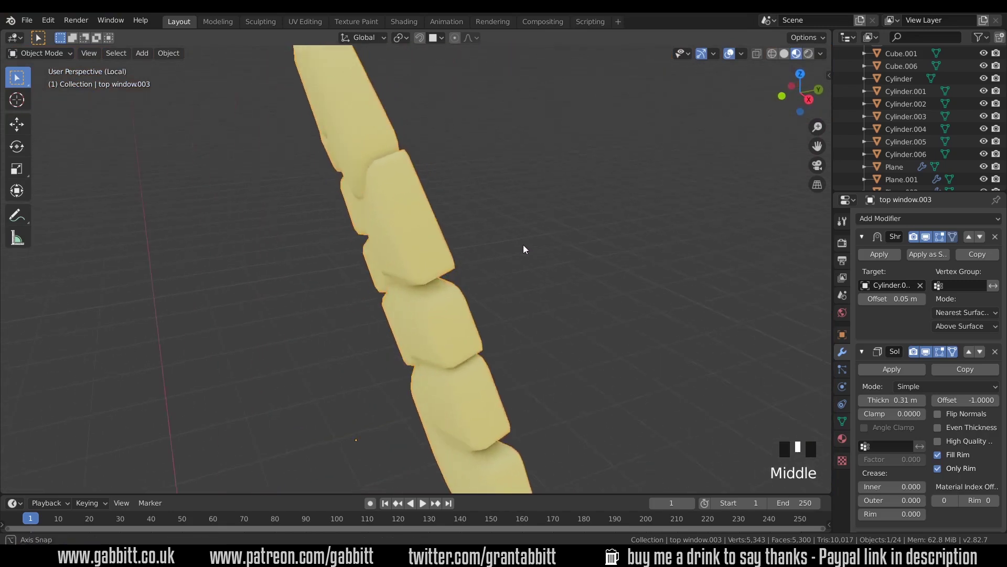
pyautogui.scroll(-3, 526, 244)
pyautogui.press('KP_Divide')
# Copy top window.003's modifiers to top window and top window.001 with Ctrl+L
pyautogui.scroll(-2, 525, 270)
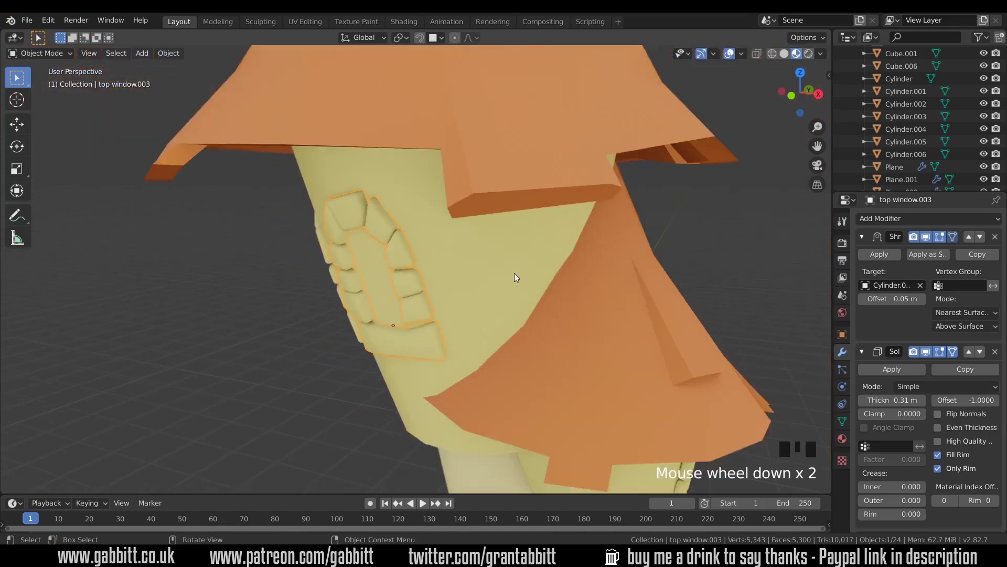
pyautogui.moveTo(260, 316); pyautogui.dragTo(347, 313, button='middle')
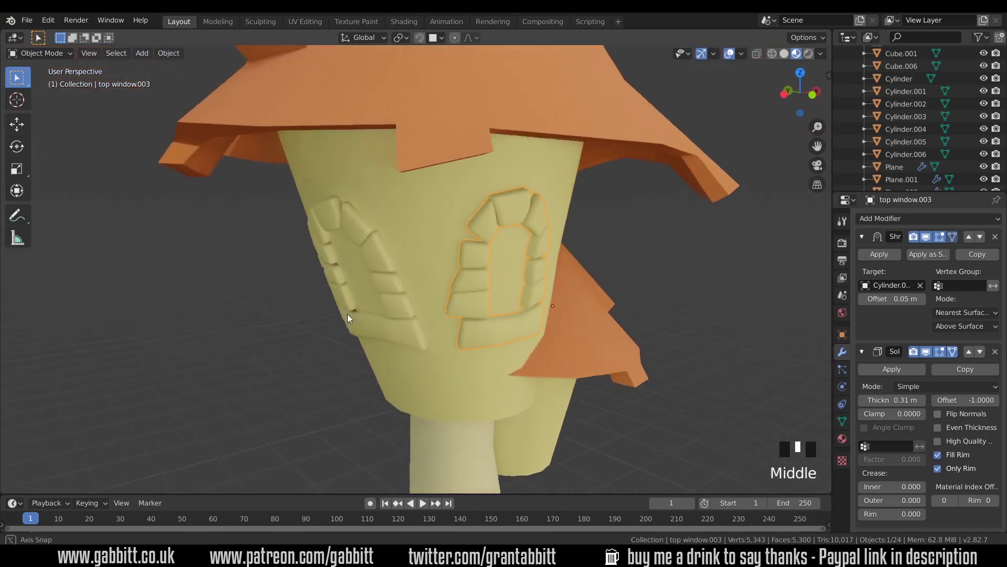
pyautogui.click(385, 257)
pyautogui.moveTo(263, 310); pyautogui.dragTo(424, 301, button='middle')
pyautogui.keyDown('shift'); pyautogui.click(364, 278); pyautogui.keyUp('shift')
pyautogui.keyDown('shift'); pyautogui.click(414, 281); pyautogui.keyUp('shift')
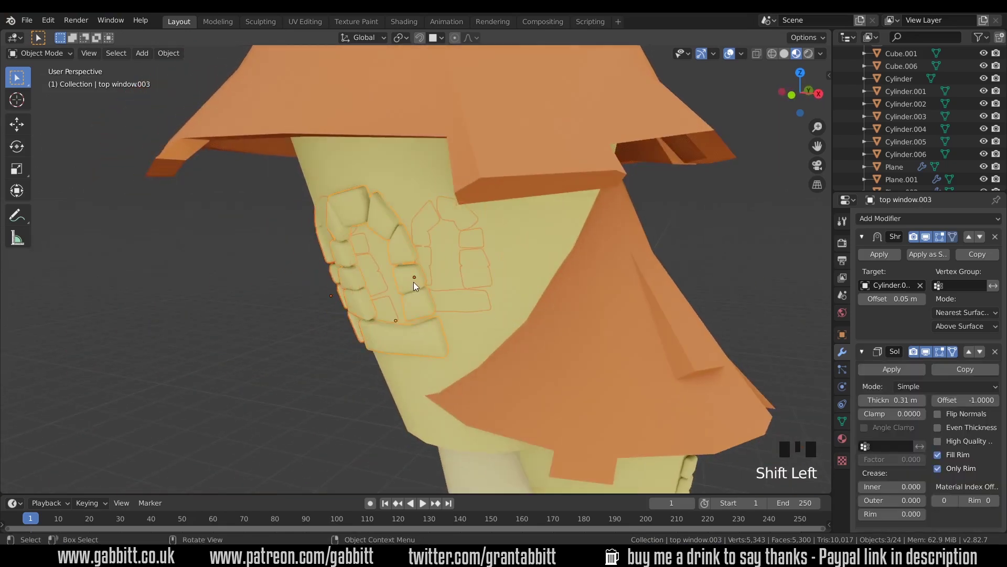
pyautogui.hotkey('ctrl', 'l')
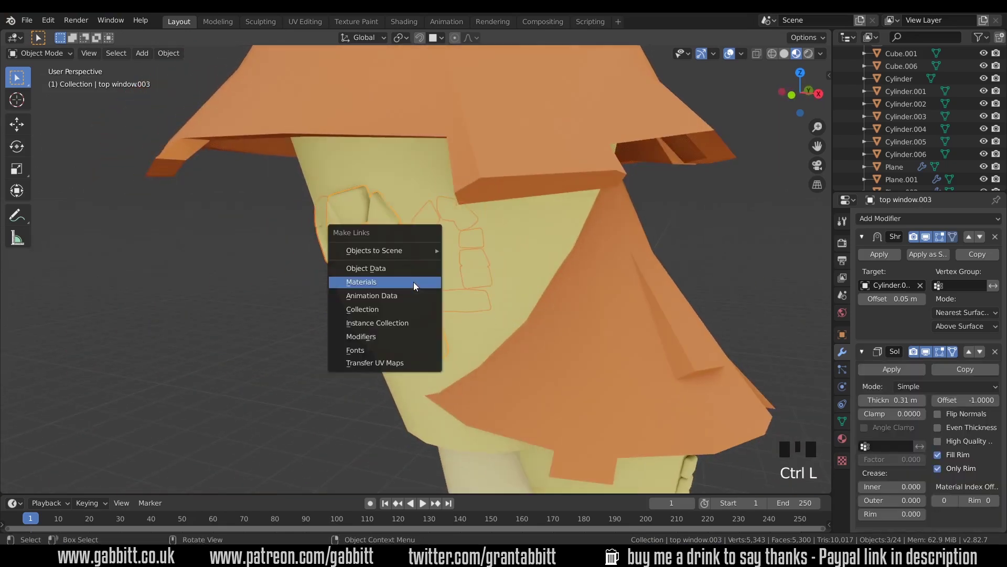
pyautogui.click(395, 335)
pyautogui.moveTo(358, 343); pyautogui.dragTo(197, 122, button='middle')
# Make top window.007's Solidify rim-only as well
pyautogui.click(408, 364)
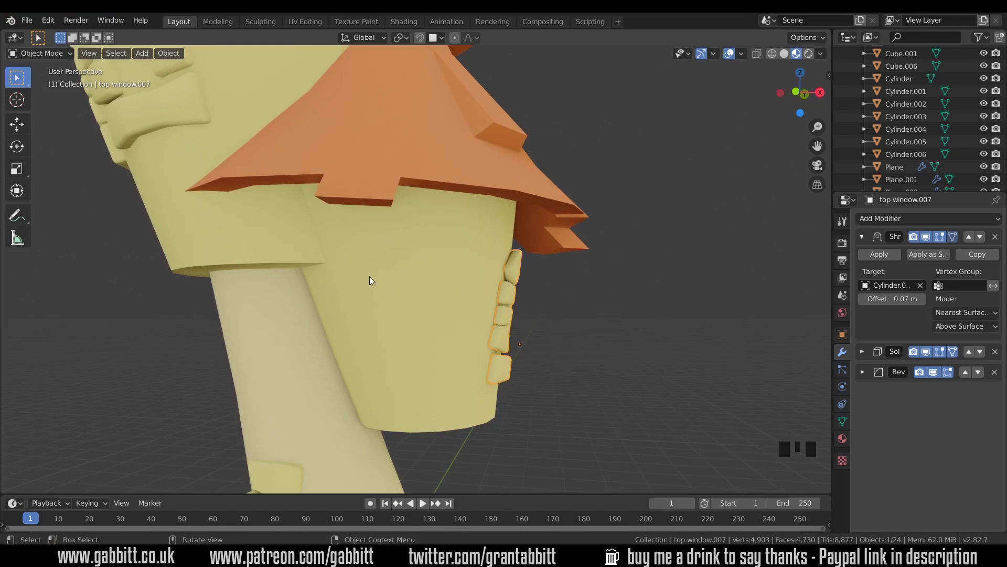
pyautogui.click(862, 352)
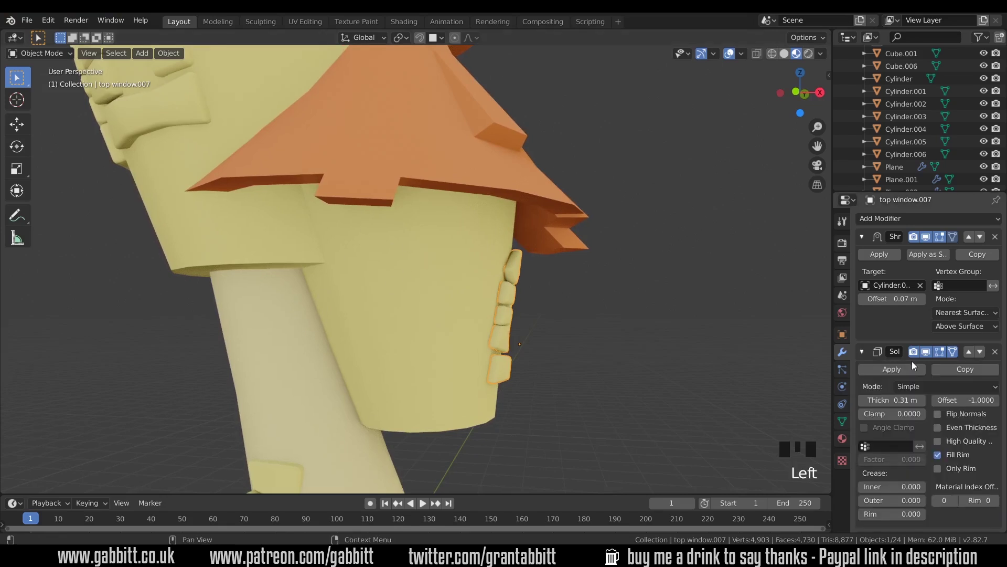
pyautogui.click(938, 469)
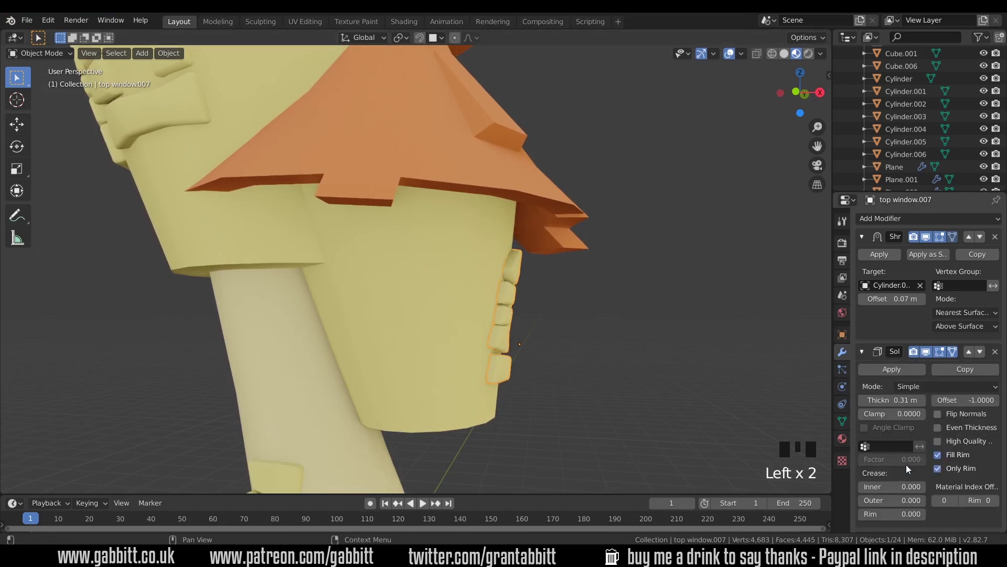
# Give Plane.009 a rim-only Solidify of -0.55 m thickness with flipped normals
pyautogui.keyDown('shift'); pyautogui.moveTo(577, 378); pyautogui.dragTo(603, 276, button='middle'); pyautogui.keyUp('shift')
pyautogui.click(521, 361)
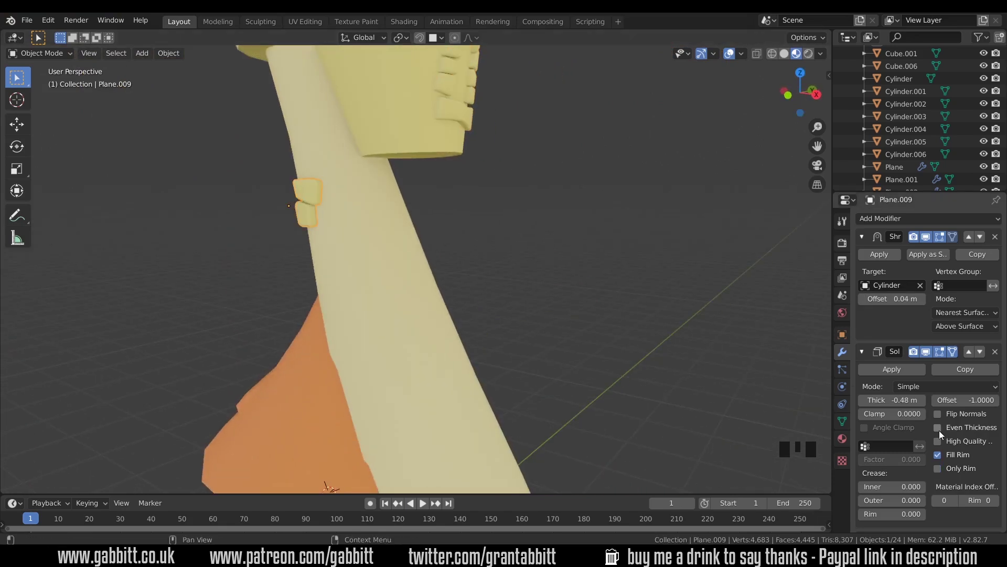
pyautogui.click(939, 467)
pyautogui.press('KP_Decimal')
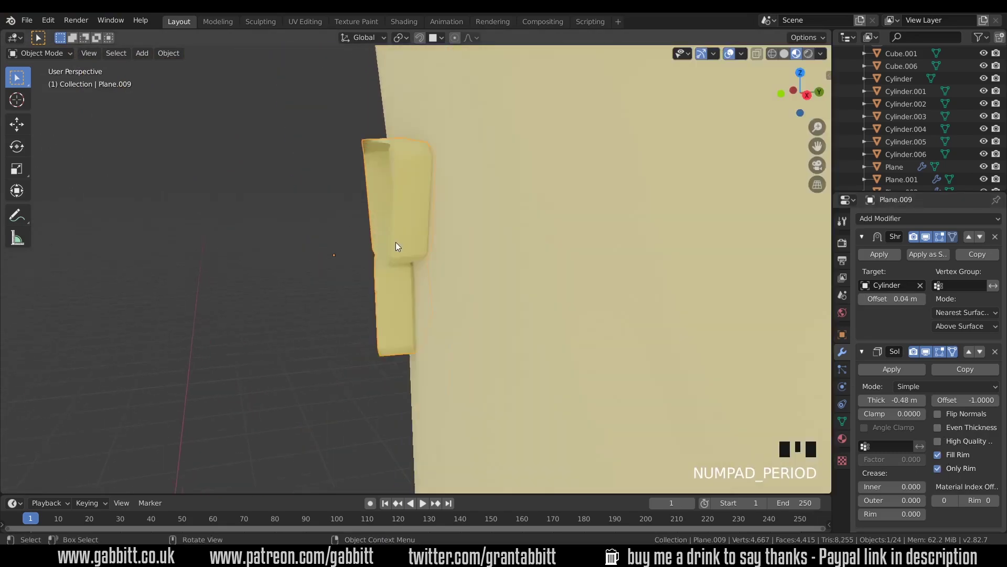
pyautogui.moveTo(395, 241); pyautogui.dragTo(439, 258, button='middle')
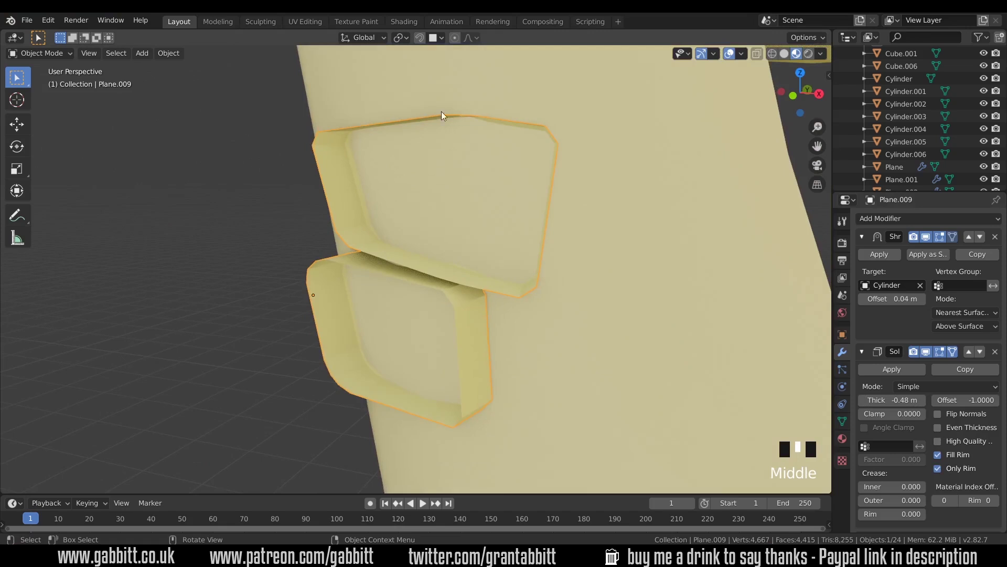
pyautogui.moveTo(556, 157); pyautogui.dragTo(603, 168, button='middle')
pyautogui.moveTo(892, 400); pyautogui.dragTo(853, 400)
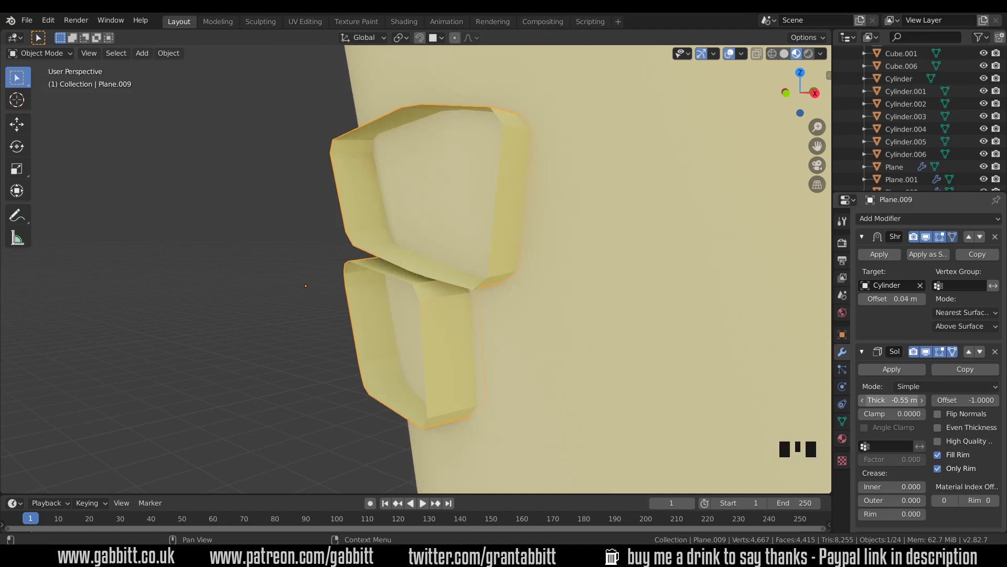
pyautogui.click(939, 414)
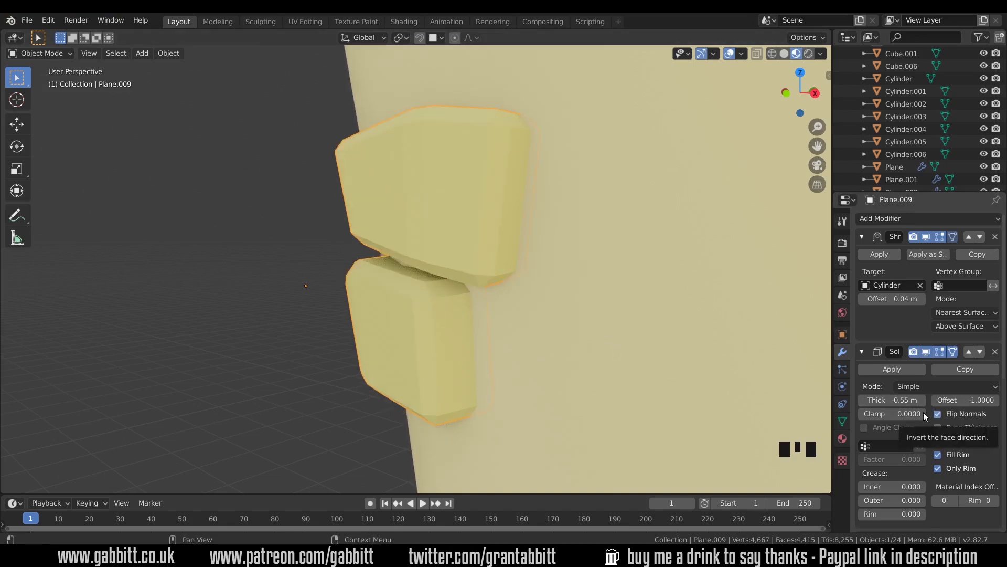
# Select Plane.005 and the other trunk patches with Plane.009 active, then link its modifiers
pyautogui.scroll(-8, 578, 329)
pyautogui.moveTo(577, 329); pyautogui.dragTo(431, 335, button='middle')
pyautogui.keyDown('shift'); pyautogui.click(431, 339); pyautogui.keyUp('shift')
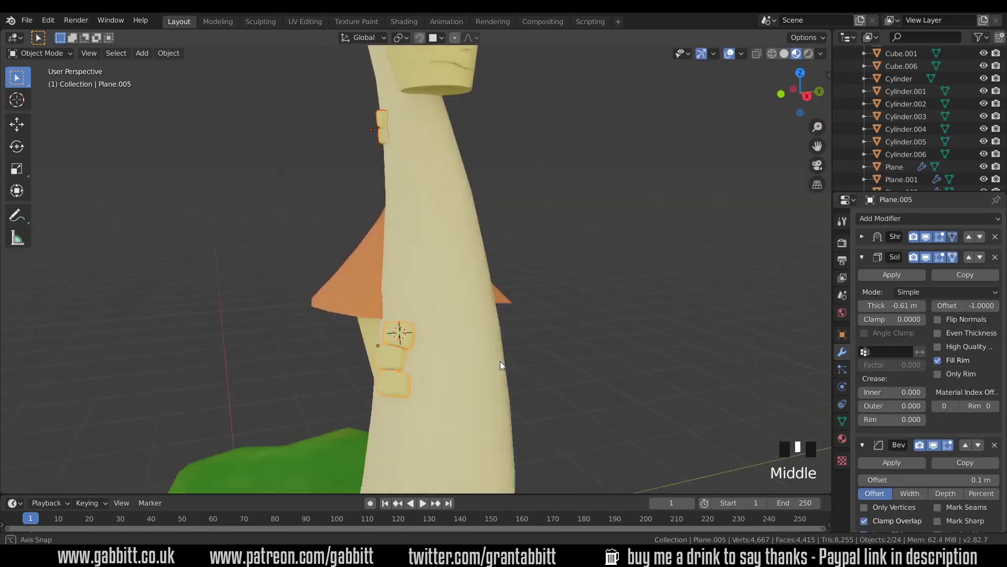
pyautogui.moveTo(502, 364); pyautogui.dragTo(546, 189, button='middle')
pyautogui.keyDown('shift'); pyautogui.click(310, 335); pyautogui.keyUp('shift')
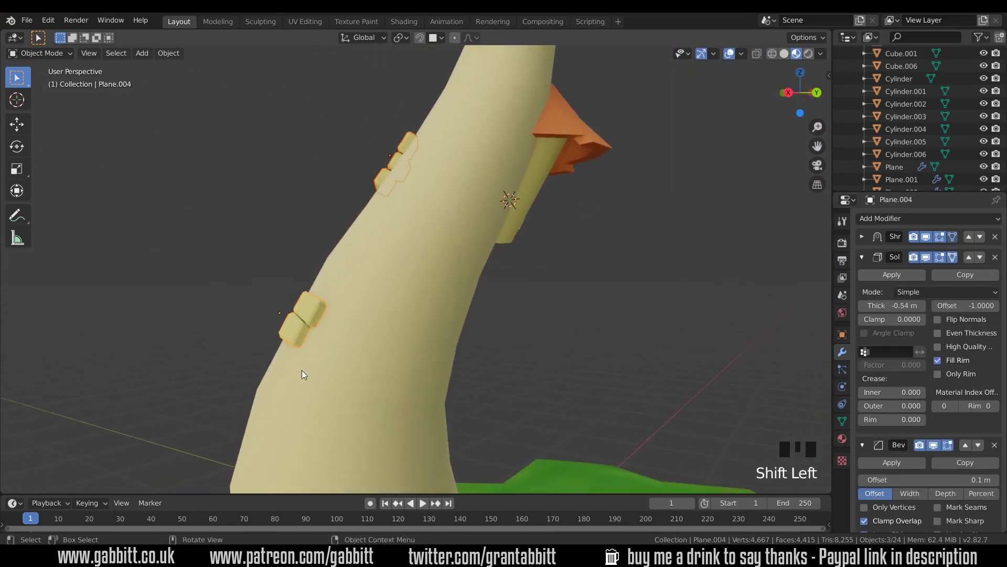
pyautogui.moveTo(303, 370); pyautogui.dragTo(470, 244, button='middle')
pyautogui.keyDown('shift'); pyautogui.click(401, 298); pyautogui.keyUp('shift')
pyautogui.scroll(4, 320, 336)
pyautogui.scroll(2, 380, 332)
pyautogui.keyDown('shift'); pyautogui.click(369, 328); pyautogui.keyUp('shift')
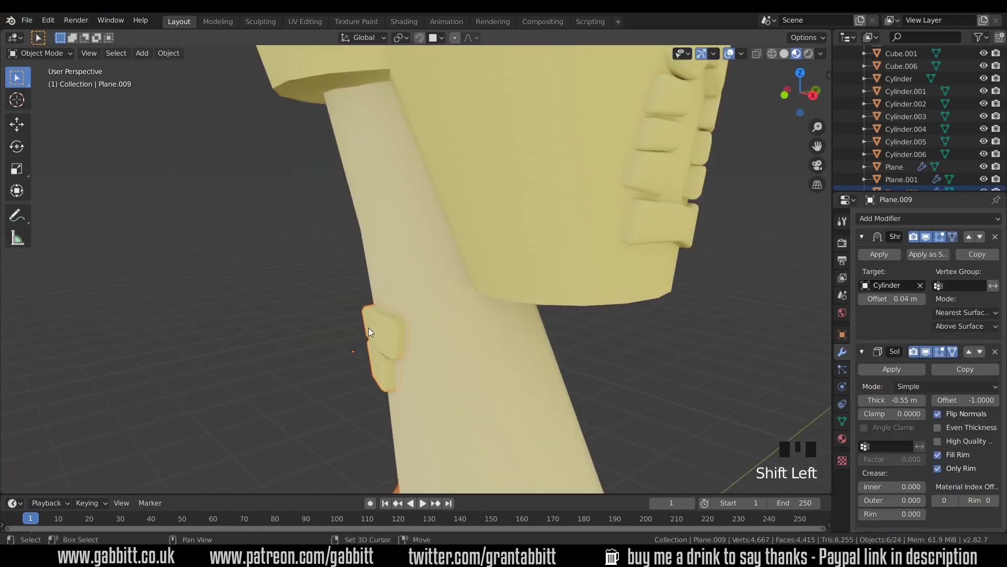
pyautogui.keyDown('shift'); pyautogui.moveTo(447, 346); pyautogui.dragTo(447, 278, button='middle'); pyautogui.keyUp('shift')
pyautogui.hotkey('ctrl', 'l')
pyautogui.click(524, 304)
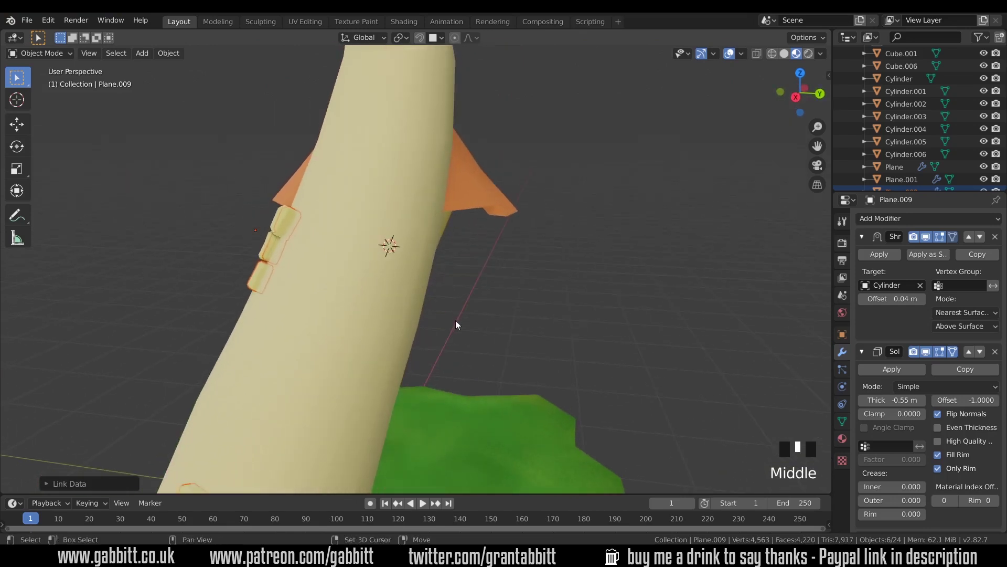
# Check the upper windows by selecting the Plane.003 window patch
pyautogui.scroll(3, 456, 320)
pyautogui.keyDown('shift'); pyautogui.moveTo(455, 320); pyautogui.dragTo(595, 311, button='middle'); pyautogui.keyUp('shift')
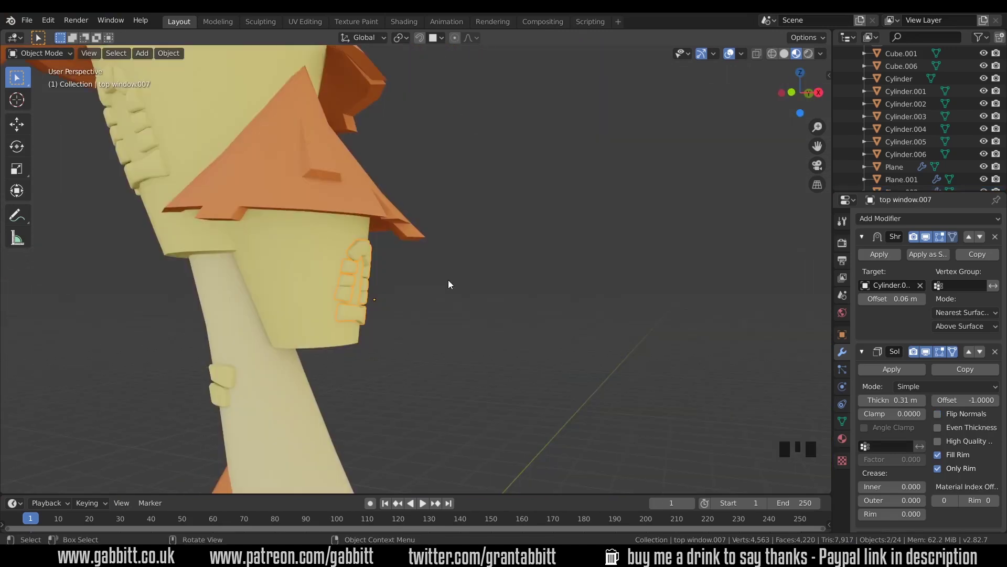
pyautogui.keyDown('shift'); pyautogui.moveTo(449, 283); pyautogui.dragTo(584, 315, button='middle'); pyautogui.keyUp('shift')
pyautogui.tripleClick(465, 187)
pyautogui.keyDown('shift'); pyautogui.moveTo(465, 187); pyautogui.dragTo(509, 334, button='middle'); pyautogui.keyUp('shift')
pyautogui.click(417, 328)
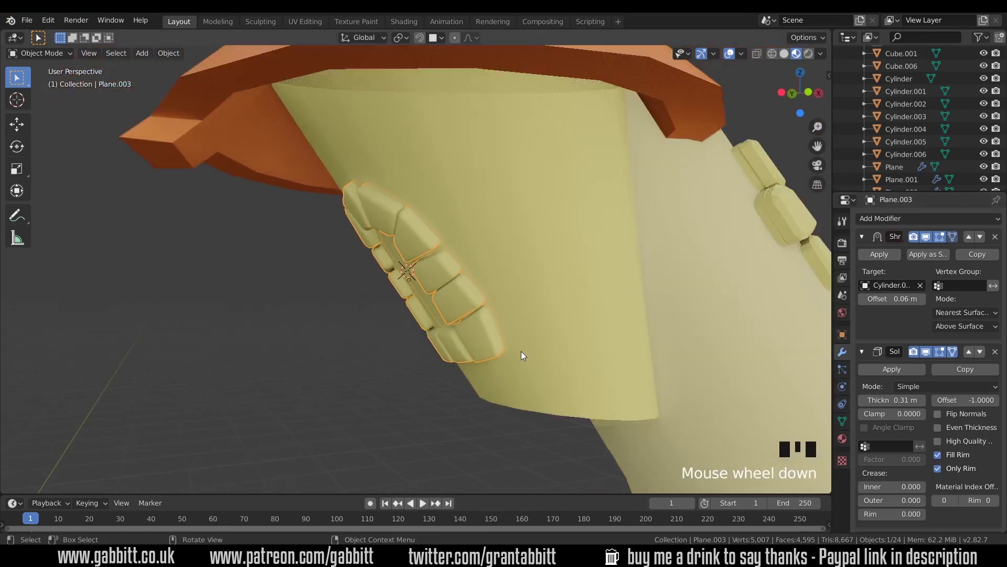
pyautogui.scroll(-9, 521, 351)
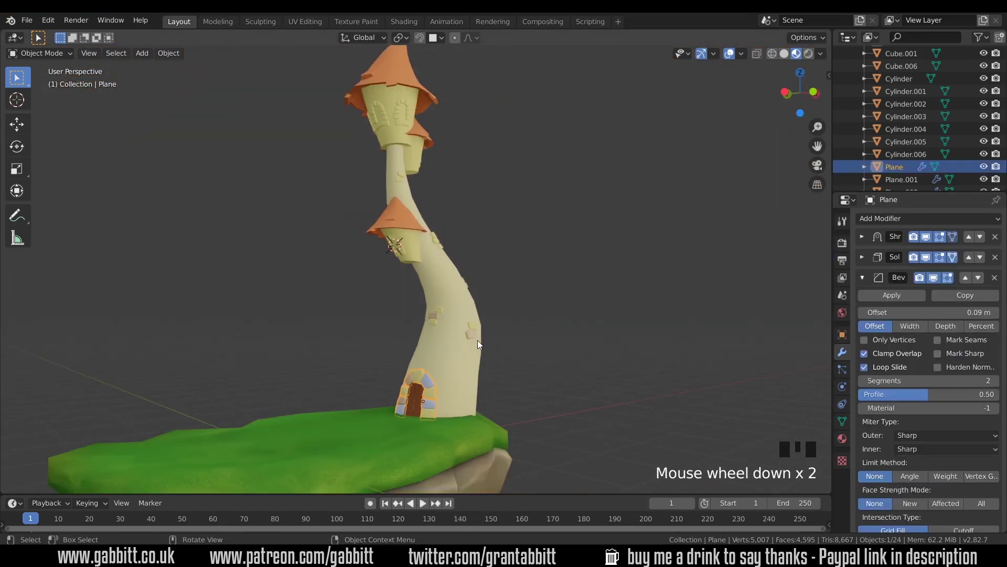
# Box-select all tower objects and convert them to meshes, applying modifiers
pyautogui.moveTo(477, 340); pyautogui.dragTo(474, 314, button='middle')
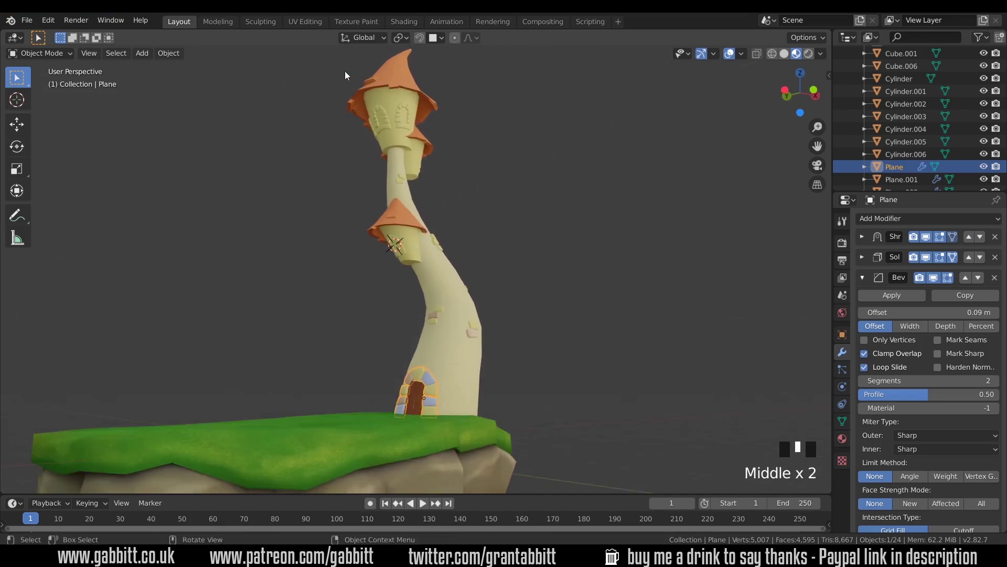
pyautogui.moveTo(336, 66); pyautogui.dragTo(561, 403)
pyautogui.moveTo(561, 403); pyautogui.dragTo(522, 418, button='middle')
pyautogui.scroll(2, 415, 250)
pyautogui.click(178, 53)
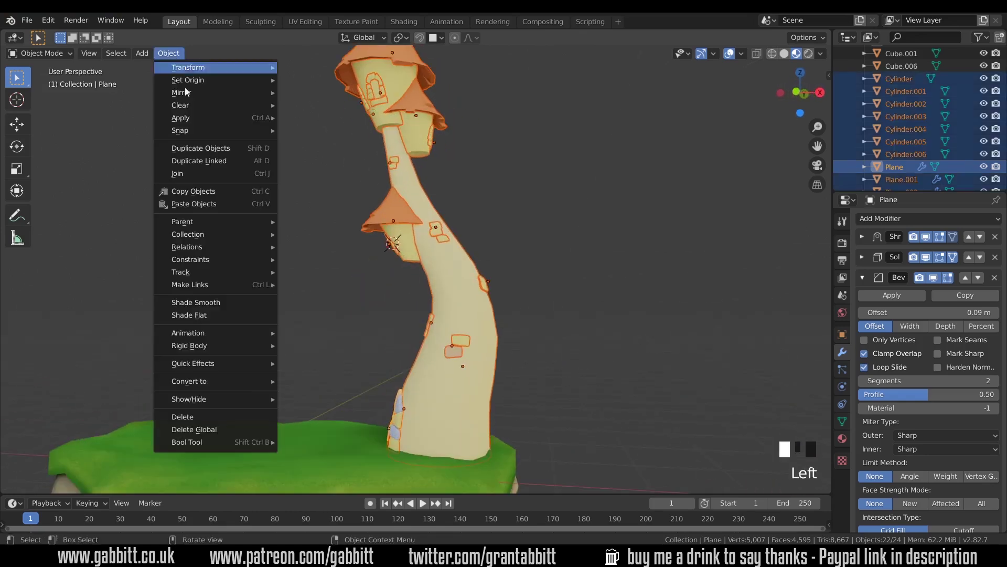
pyautogui.moveTo(221, 380)
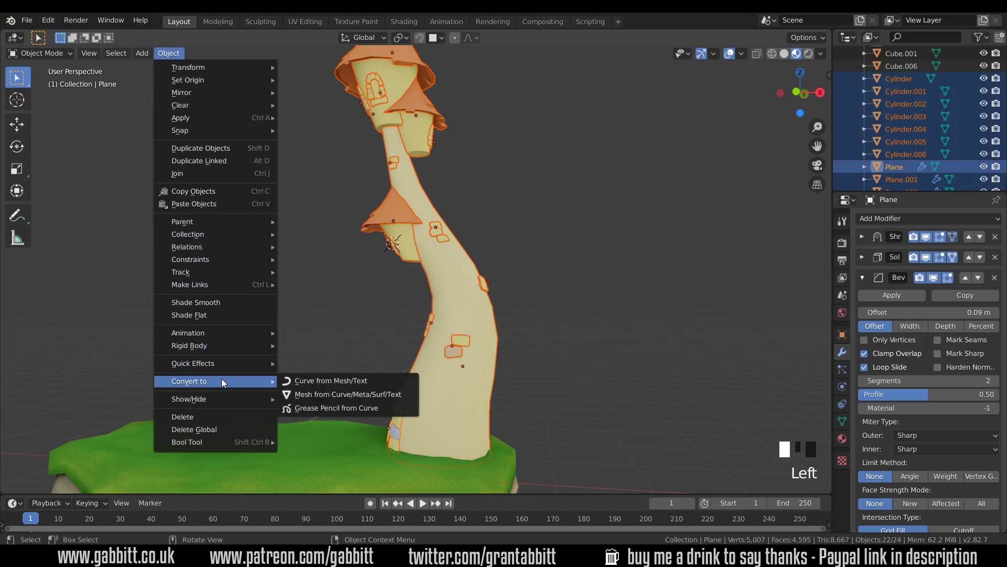
pyautogui.click(331, 398)
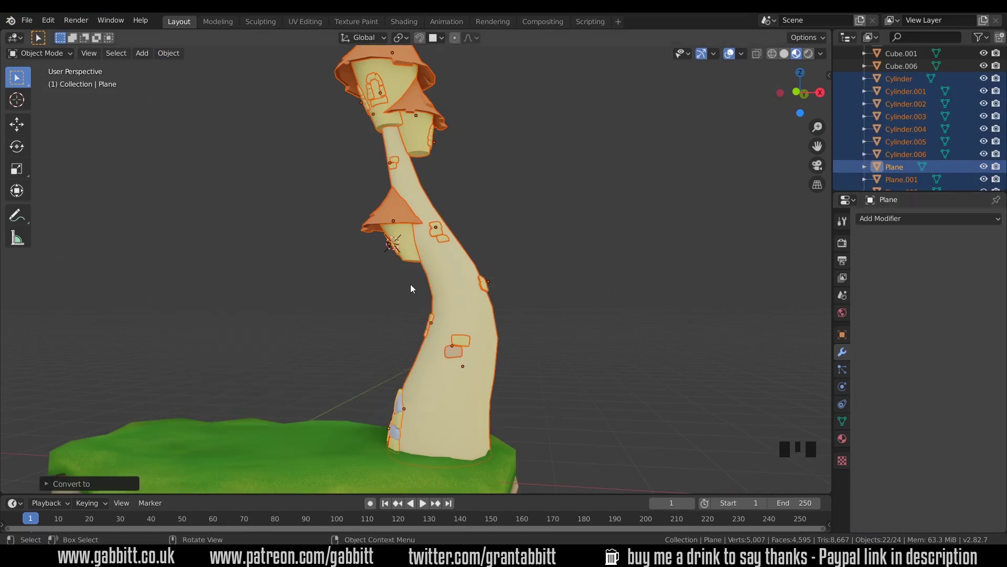
# Select the curved tower Cylinder.006, then box-select the tower pieces
pyautogui.moveTo(410, 284); pyautogui.dragTo(493, 286, button='middle')
pyautogui.click(419, 257)
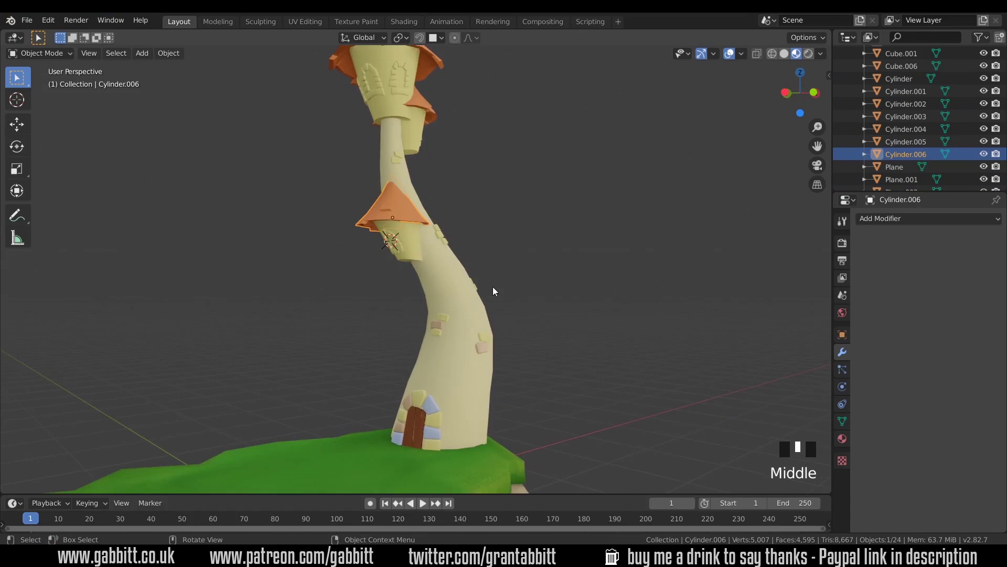
pyautogui.scroll(-2, 492, 286)
pyautogui.moveTo(329, 105); pyautogui.dragTo(528, 375)
# Smart UV Project the entire tower mesh in UV Editing with island margin 0.06
pyautogui.click(305, 23)
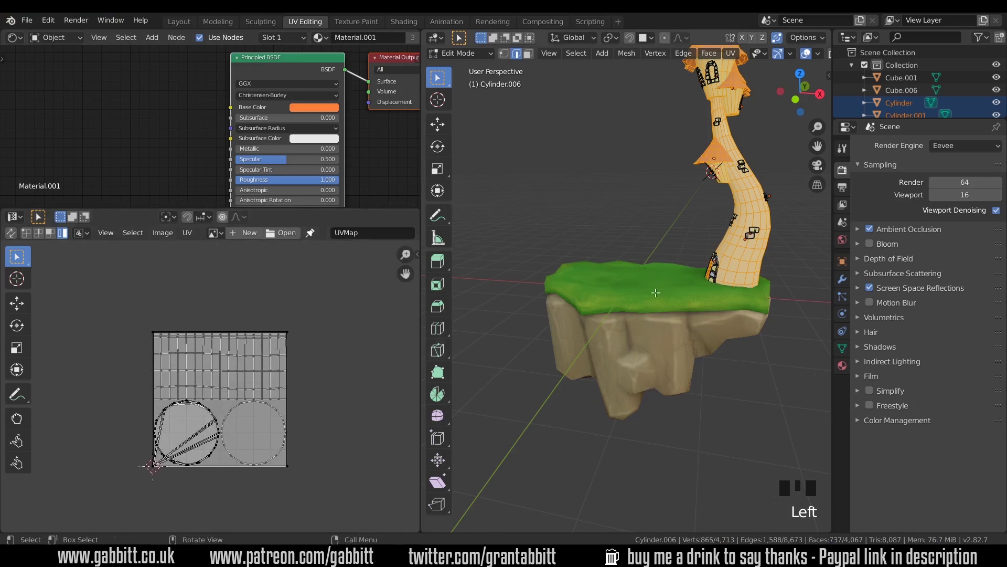
pyautogui.keyDown('shift'); pyautogui.moveTo(695, 278); pyautogui.dragTo(734, 322, button='middle'); pyautogui.keyUp('shift')
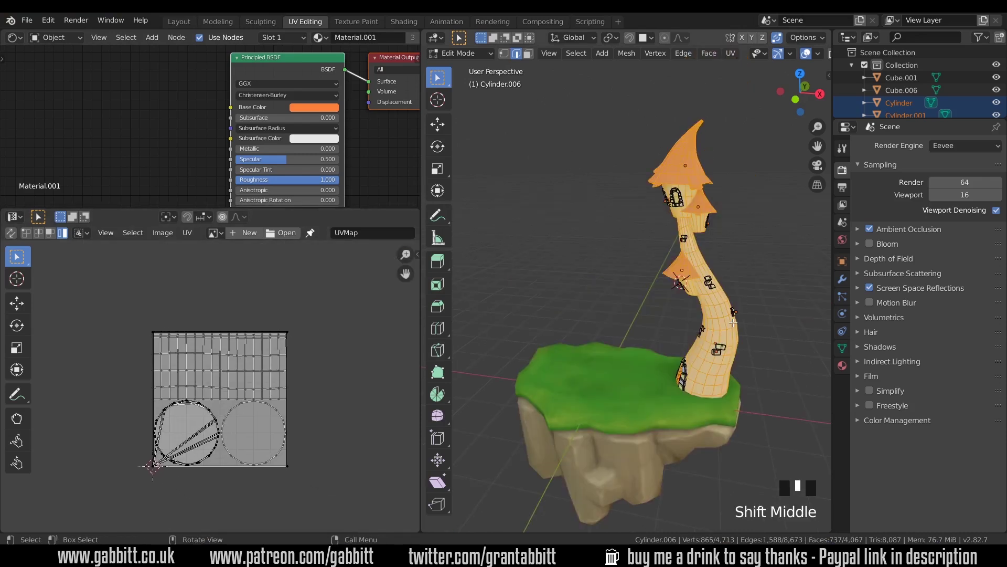
pyautogui.press('a')
pyautogui.press('u')
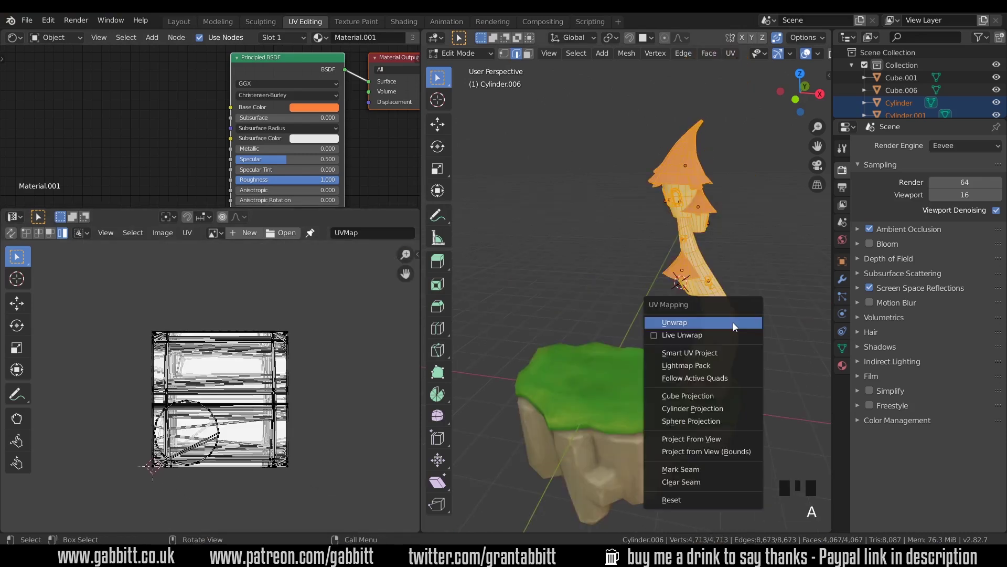
pyautogui.click(719, 352)
pyautogui.click(808, 385)
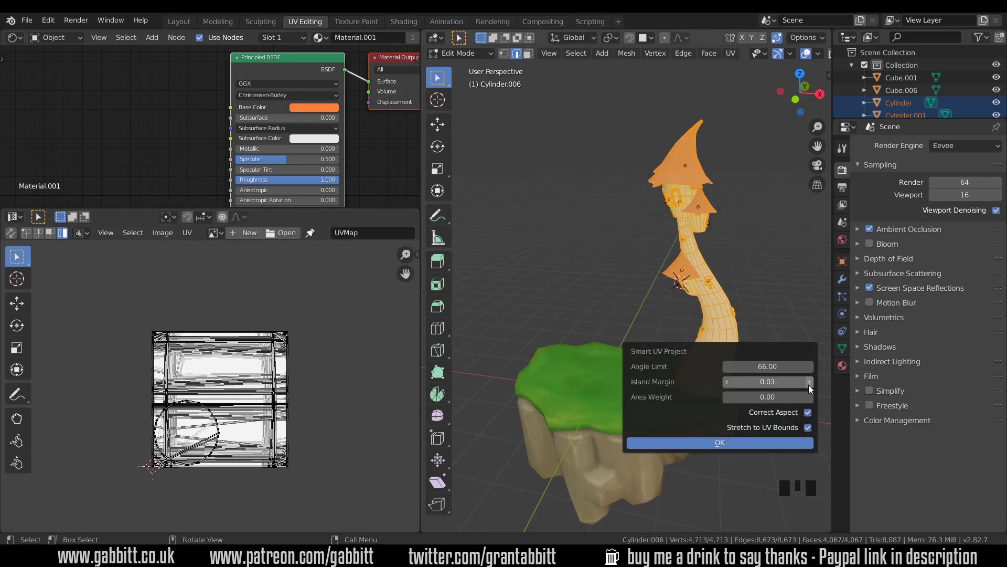
pyautogui.click(808, 385)
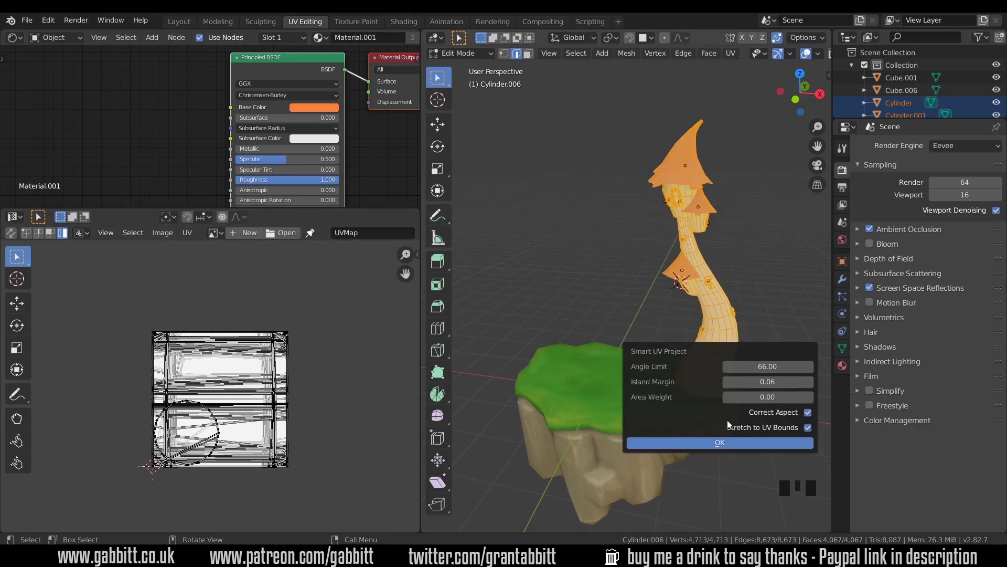
pyautogui.click(714, 443)
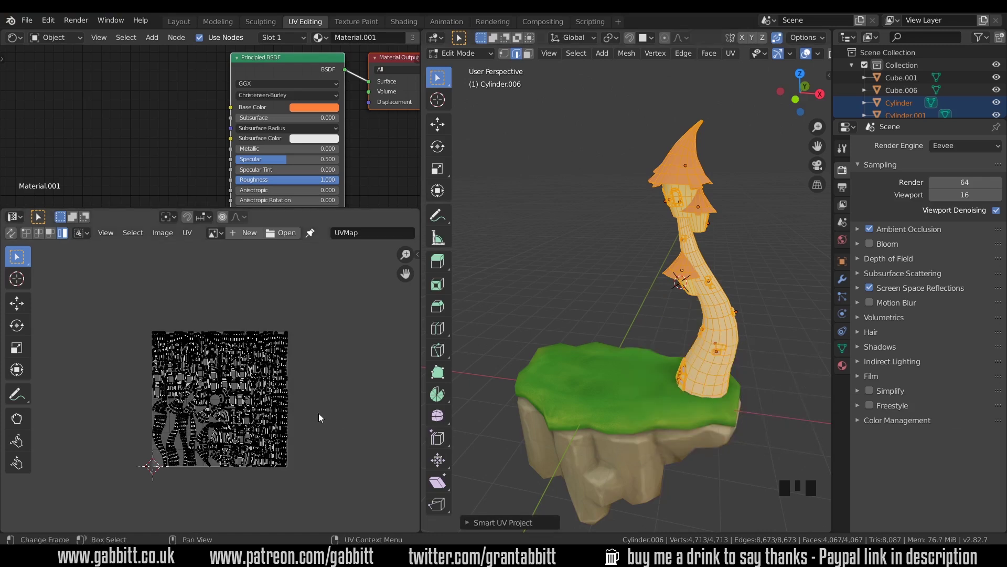
pyautogui.scroll(3, 261, 397)
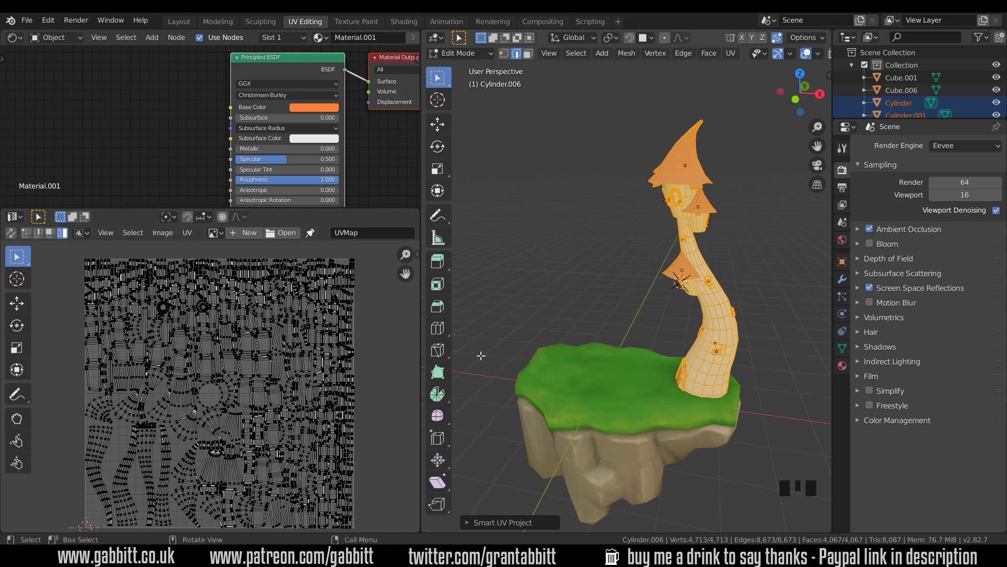
# Apply the tower's scale in Object Mode
pyautogui.press('Tab')
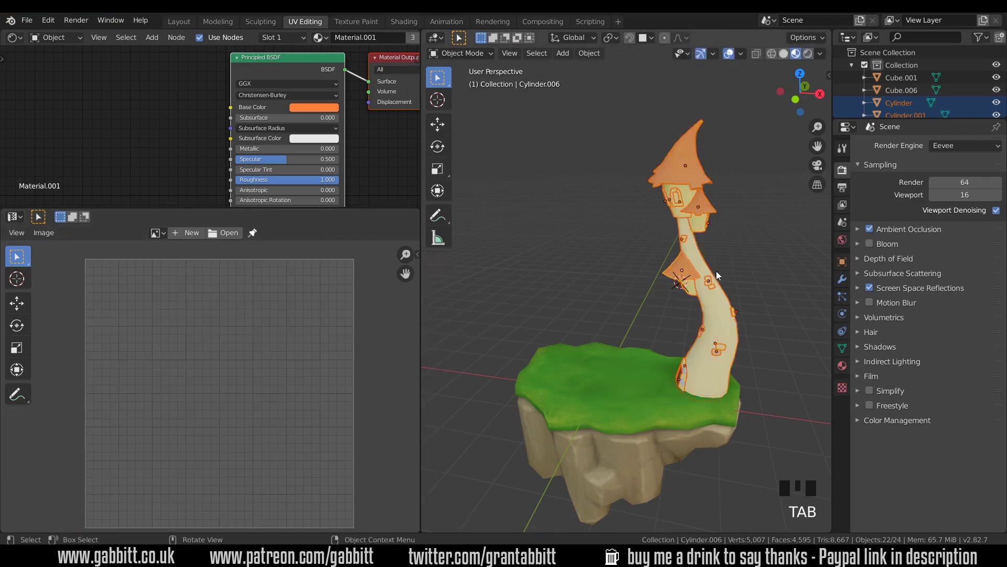
pyautogui.hotkey('ctrl', 'a')
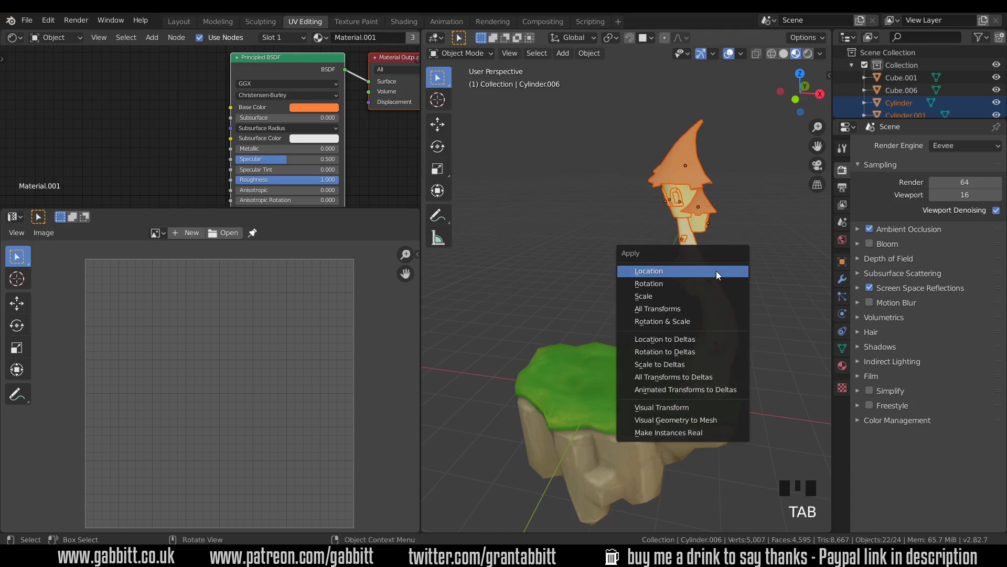
pyautogui.click(668, 295)
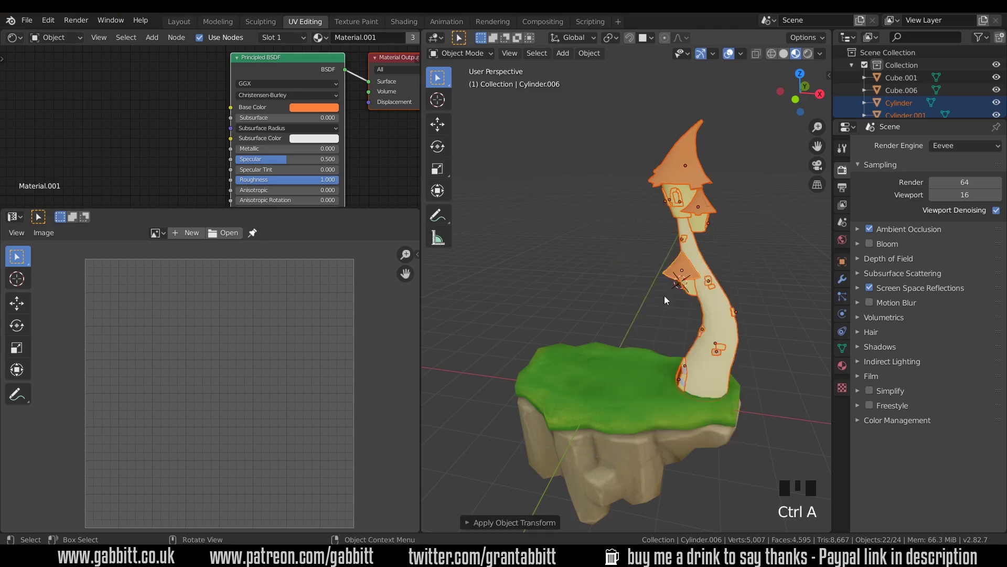
# Re-run Smart UV Project in Edit Mode and maximize the UV editor
pyautogui.press('Tab')
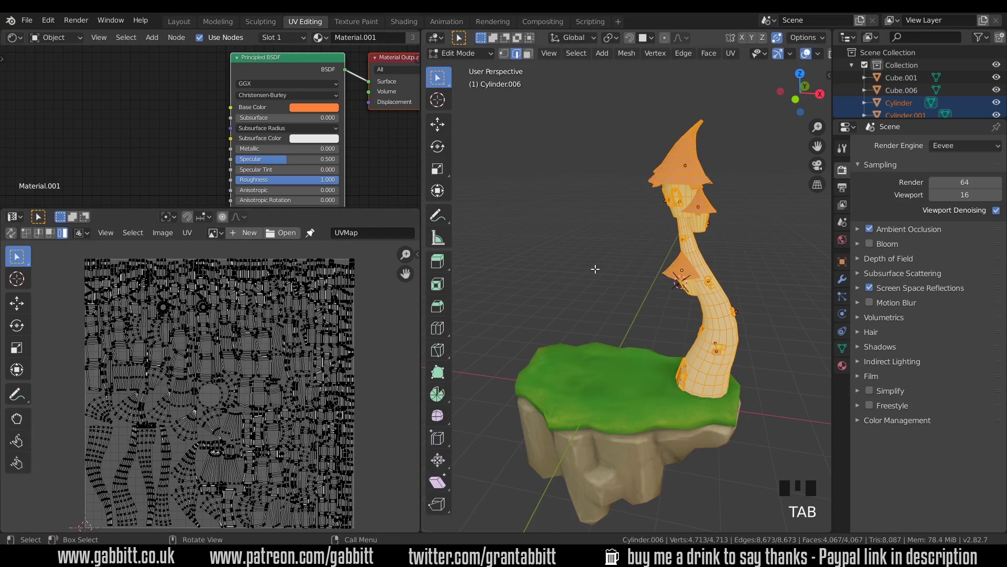
pyautogui.press('u')
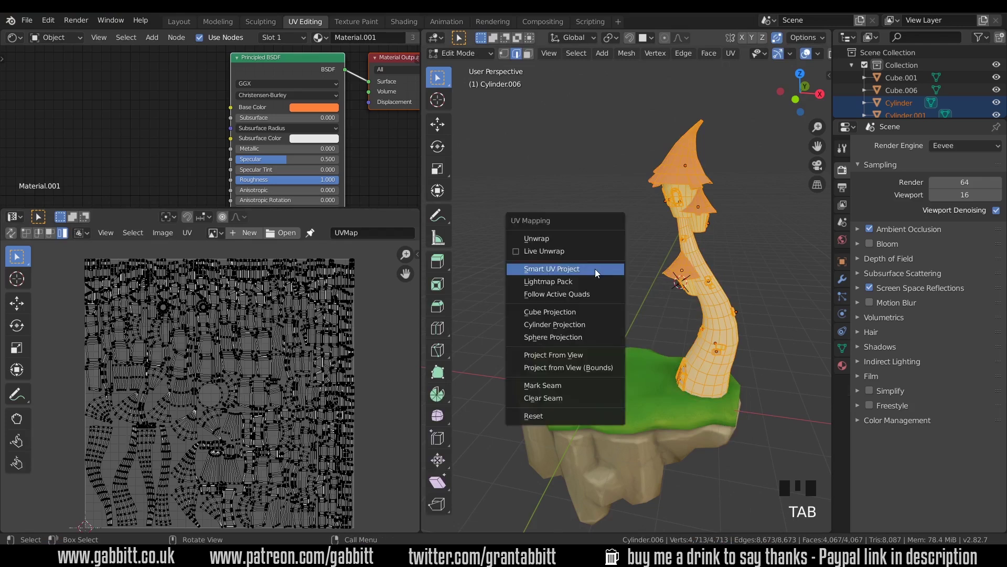
pyautogui.click(595, 269)
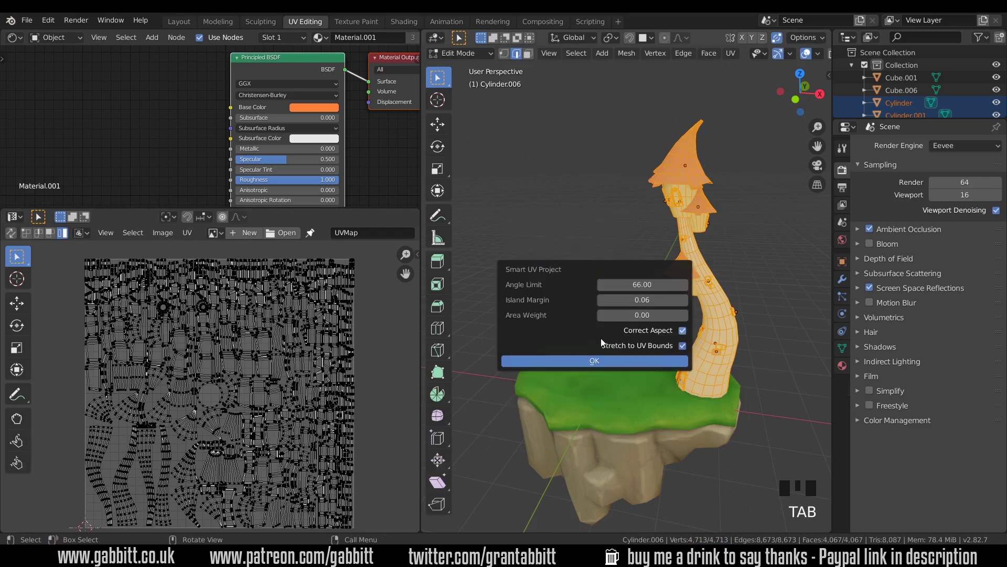
pyautogui.click(604, 362)
pyautogui.scroll(-1, 313, 420)
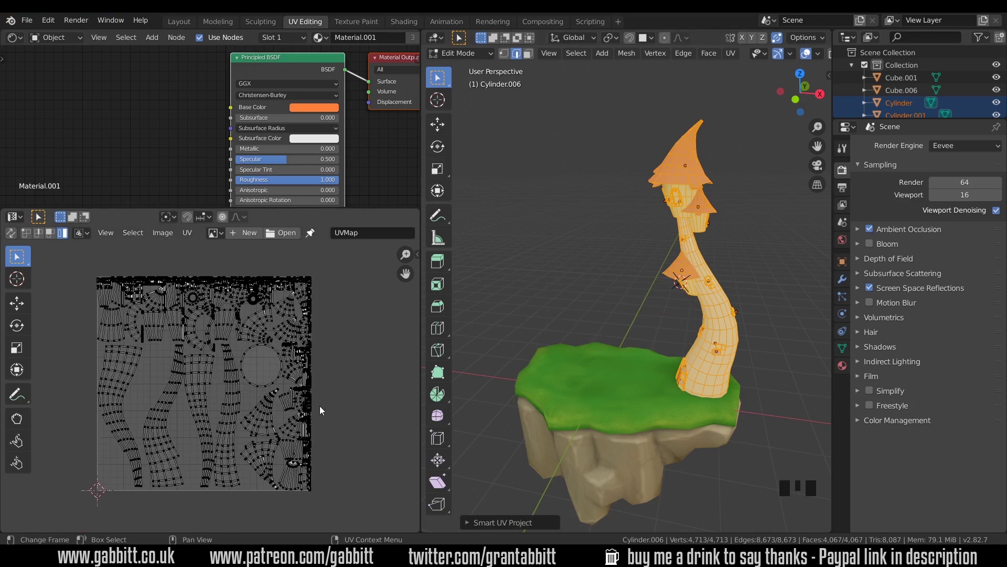
pyautogui.hotkey('ctrl', 'space')
# Zoom in and out on the tower's UV layout to inspect the new islands
pyautogui.scroll(3, 606, 346)
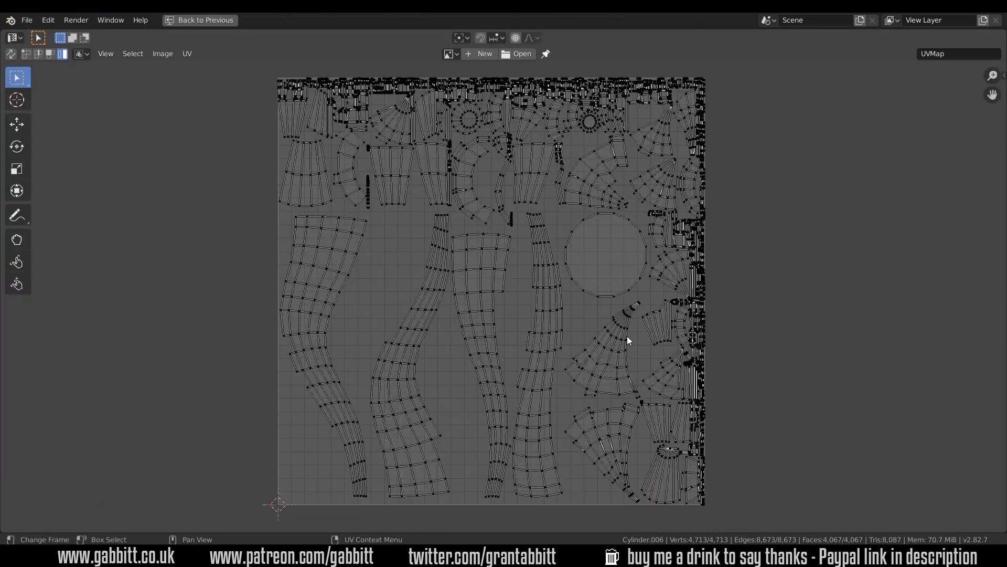
pyautogui.scroll(7, 628, 335)
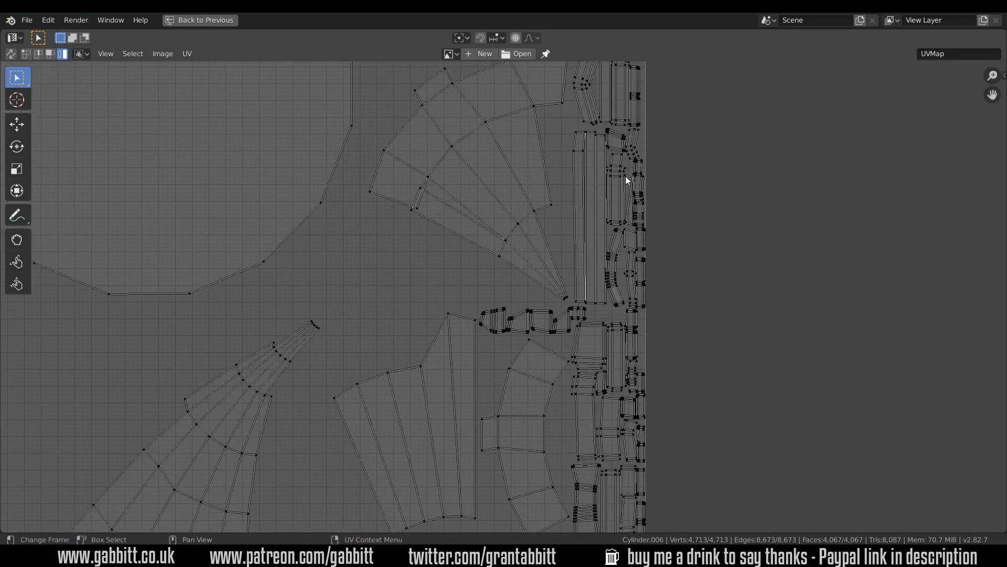
pyautogui.scroll(-8, 614, 246)
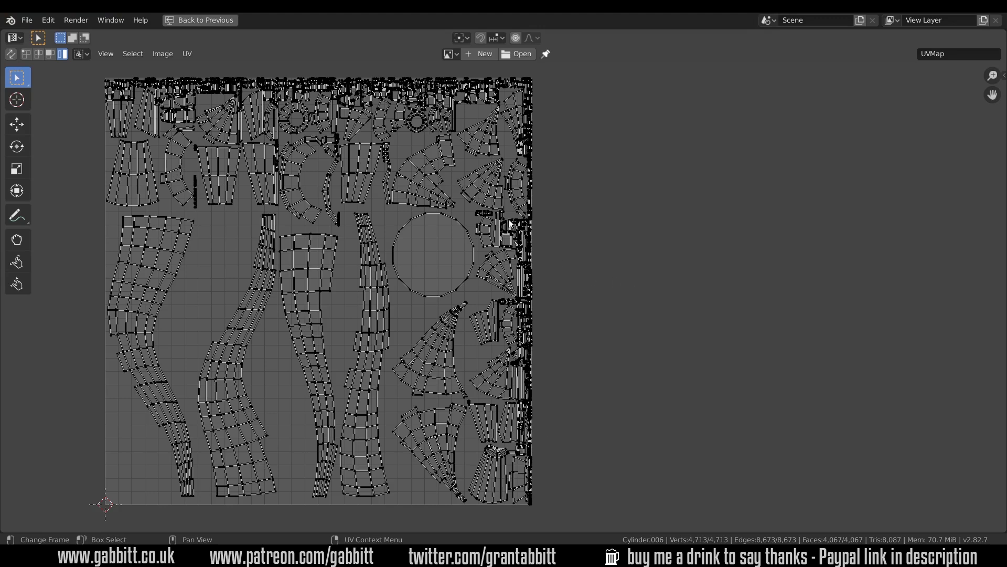
# In Object Mode, select the main castle tower plus three more tower pieces
pyautogui.click(195, 20)
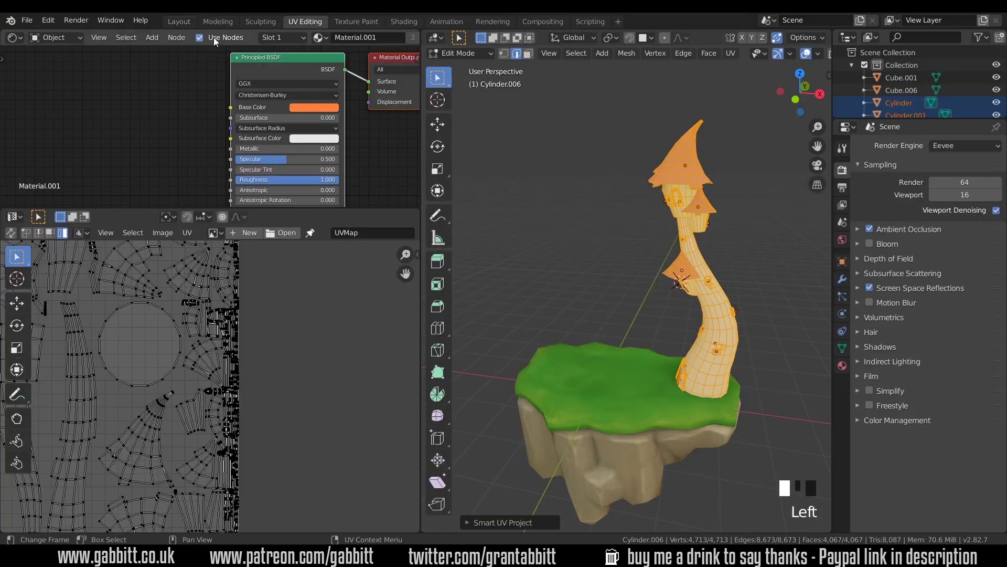
pyautogui.press('Tab')
pyautogui.click(653, 306)
pyautogui.moveTo(653, 306); pyautogui.dragTo(666, 304, button='middle')
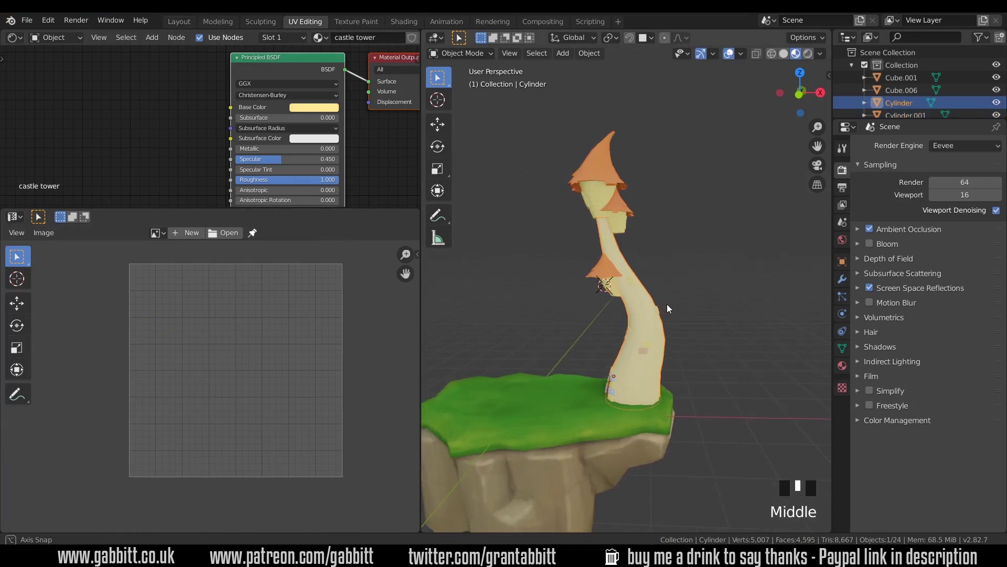
pyautogui.keyDown('shift'); pyautogui.click(618, 226); pyautogui.keyUp('shift')
pyautogui.keyDown('shift'); pyautogui.click(593, 217); pyautogui.keyUp('shift')
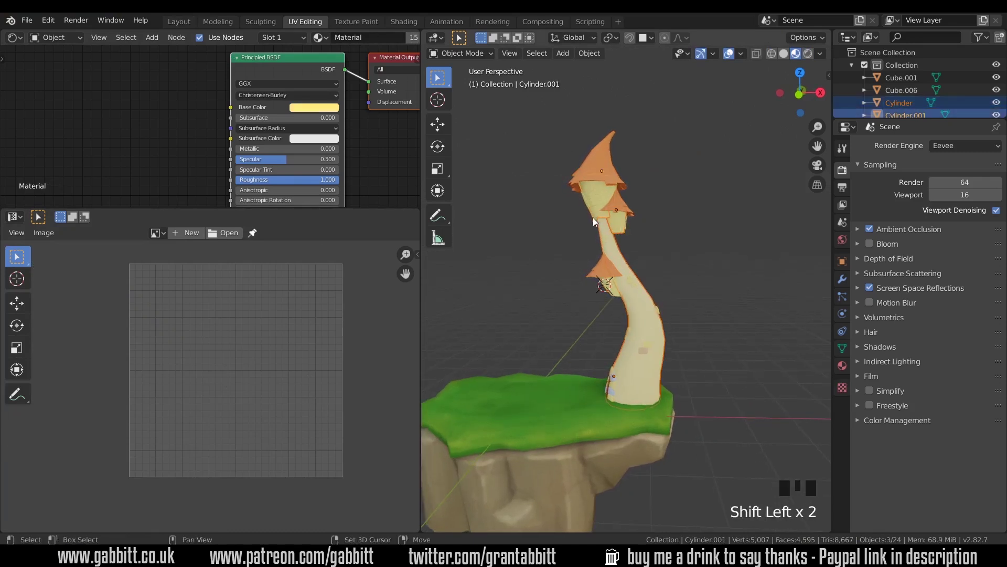
pyautogui.keyDown('shift'); pyautogui.click(612, 294); pyautogui.keyUp('shift')
# Smart UV Project the selected tower pieces together with angle limit 66 and margin 0.06
pyautogui.press('Tab')
pyautogui.press('Tab')
pyautogui.press('Tab')
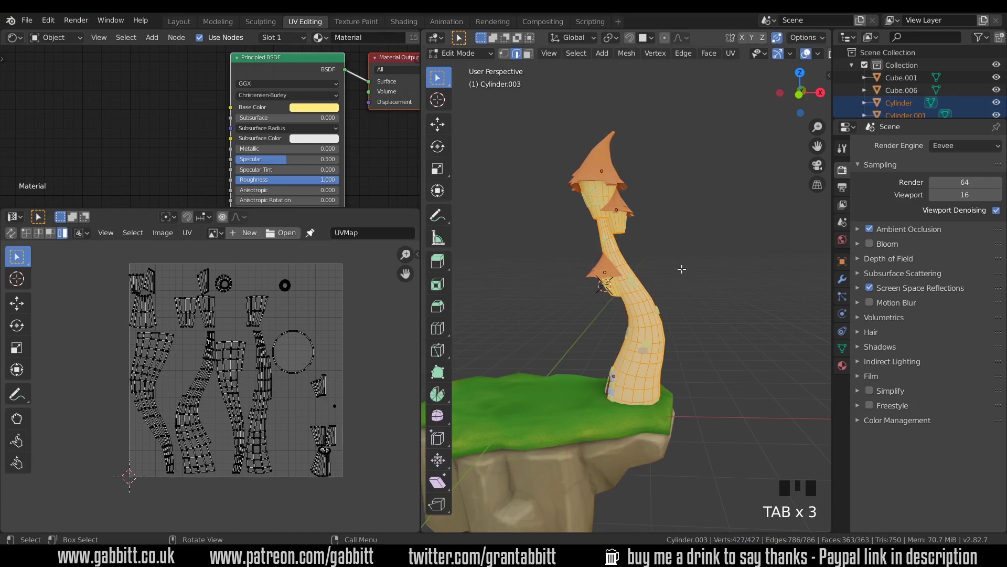
pyautogui.press('u')
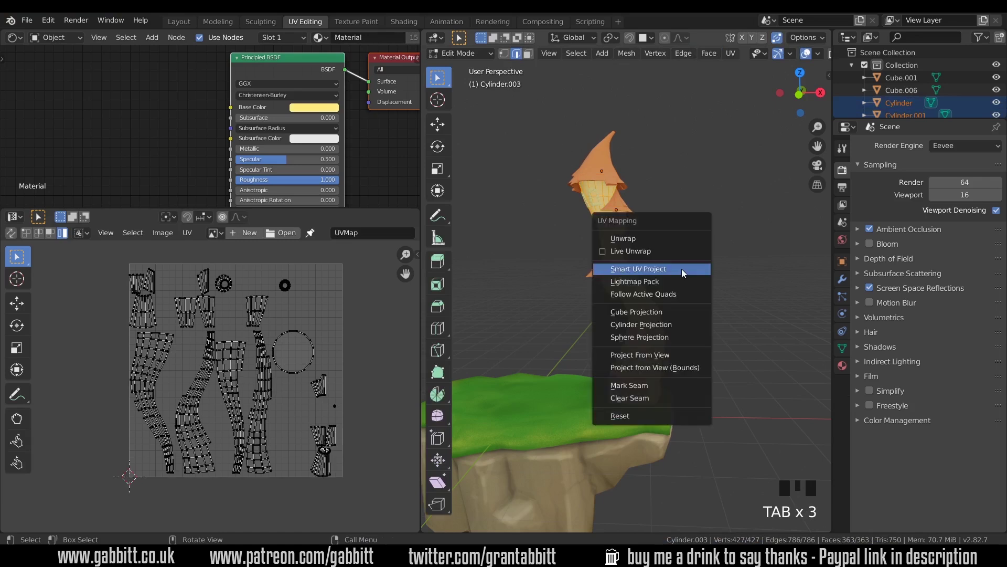
pyautogui.click(682, 269)
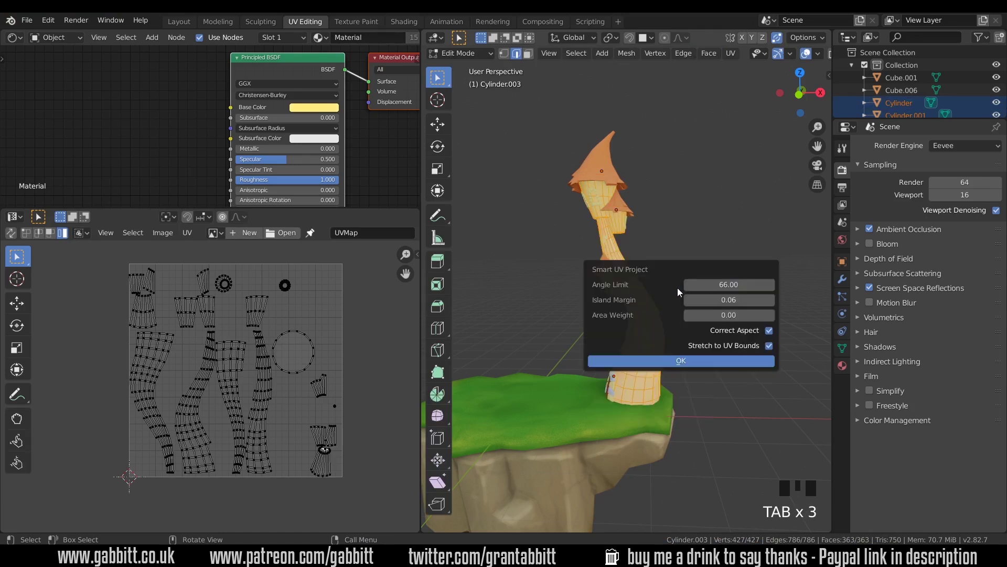
pyautogui.click(689, 361)
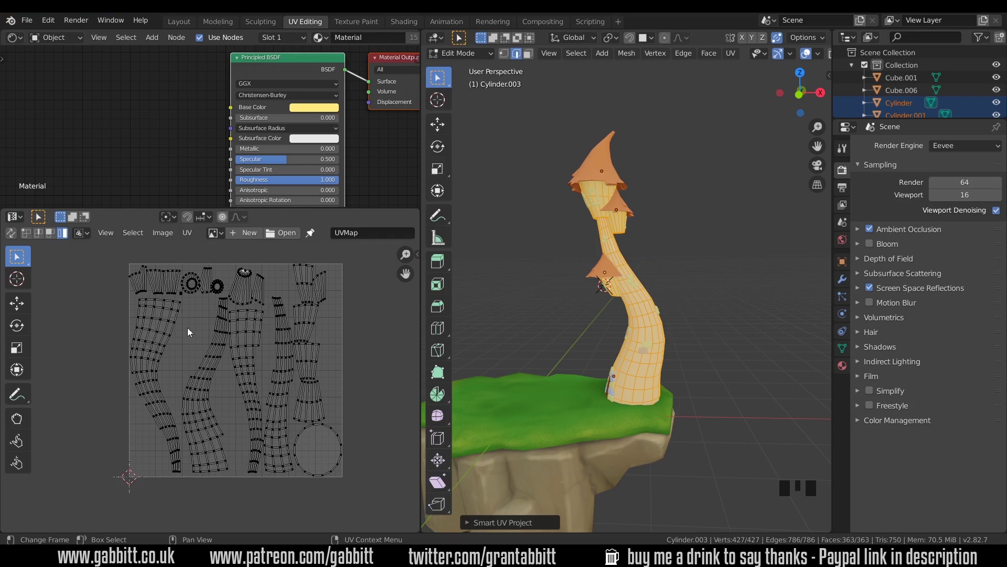
# With UV sync on, select the cylinder's circular end-cap face and isolate it in local view
pyautogui.press('a')
pyautogui.press('a')
pyautogui.press('a')
pyautogui.press('a')
pyautogui.press('a')
pyautogui.press('a')
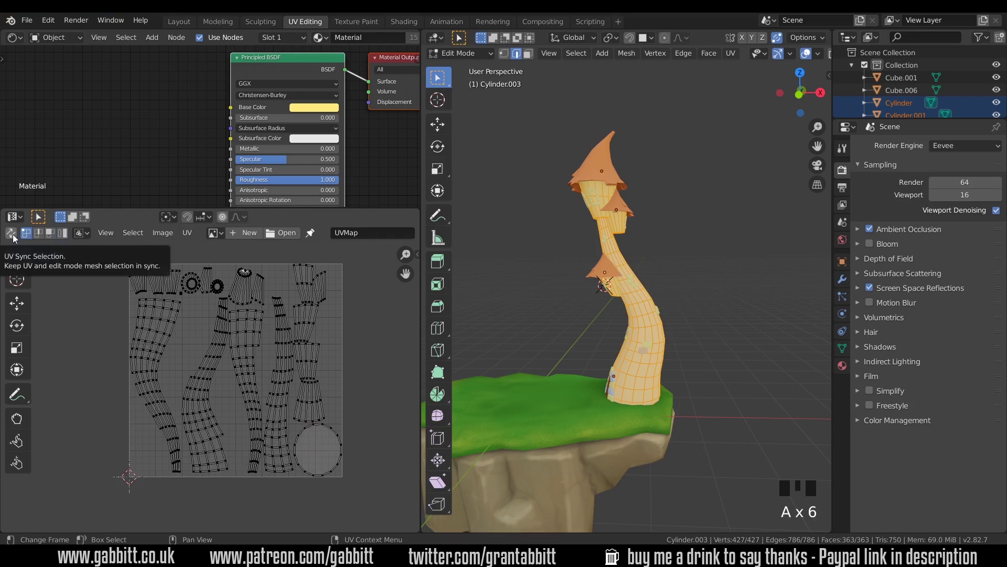
pyautogui.click(13, 236)
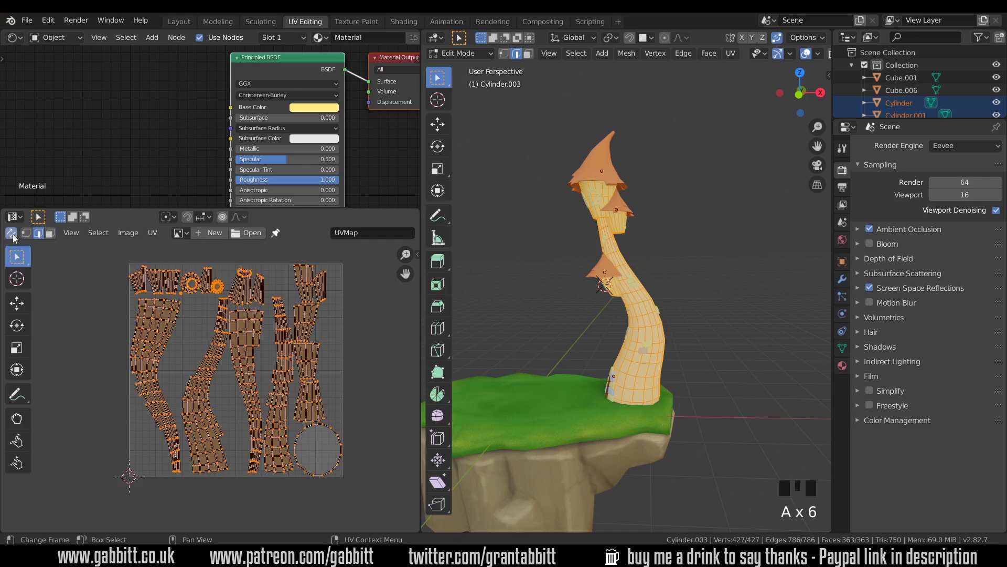
pyautogui.doubleClick(50, 232)
pyautogui.click(317, 453)
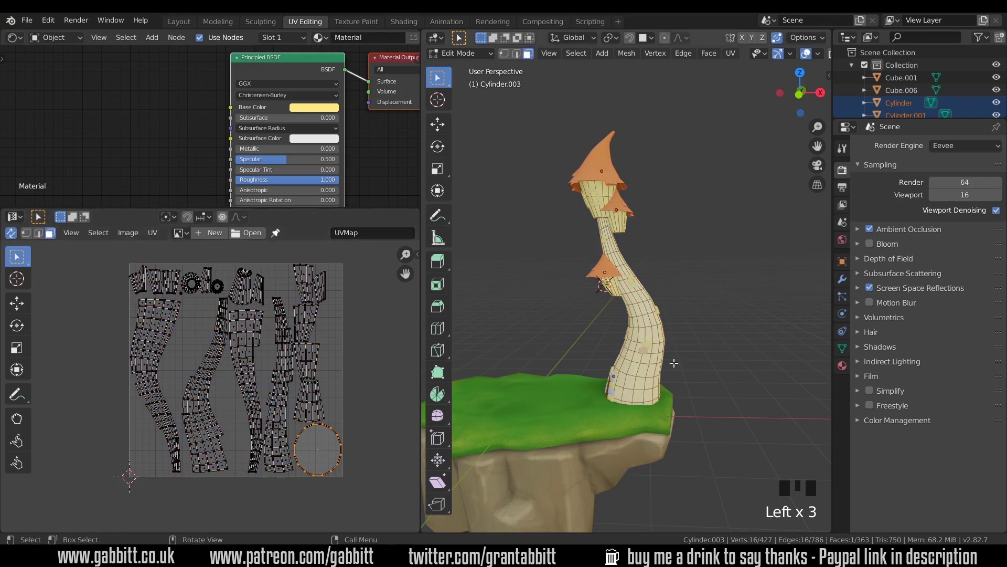
pyautogui.press('KP_Decimal')
pyautogui.moveTo(674, 363); pyautogui.dragTo(625, 377, button='middle')
pyautogui.scroll(1, 624, 314)
pyautogui.press('KP_Divide')
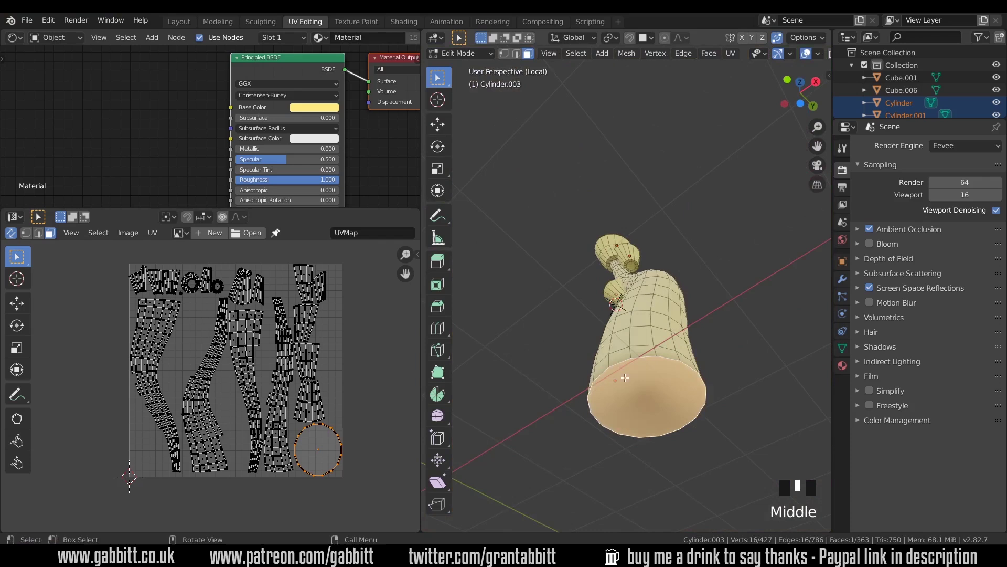
# Delete the cylinder's end face, then Smart UV Project the whole cylinder again
pyautogui.press('Delete')
pyautogui.click(637, 405)
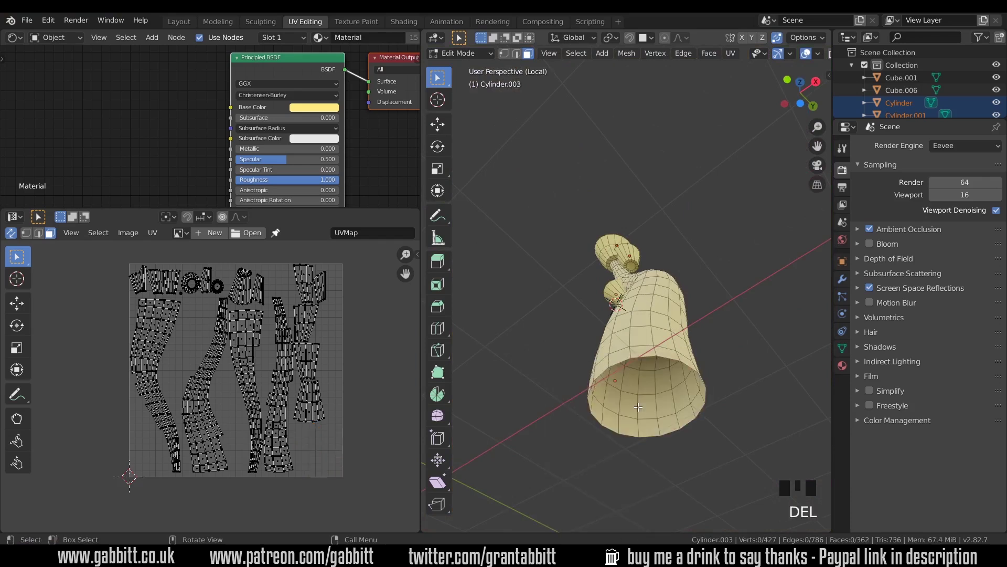
pyautogui.press('a')
pyautogui.moveTo(651, 338); pyautogui.dragTo(678, 348, button='middle')
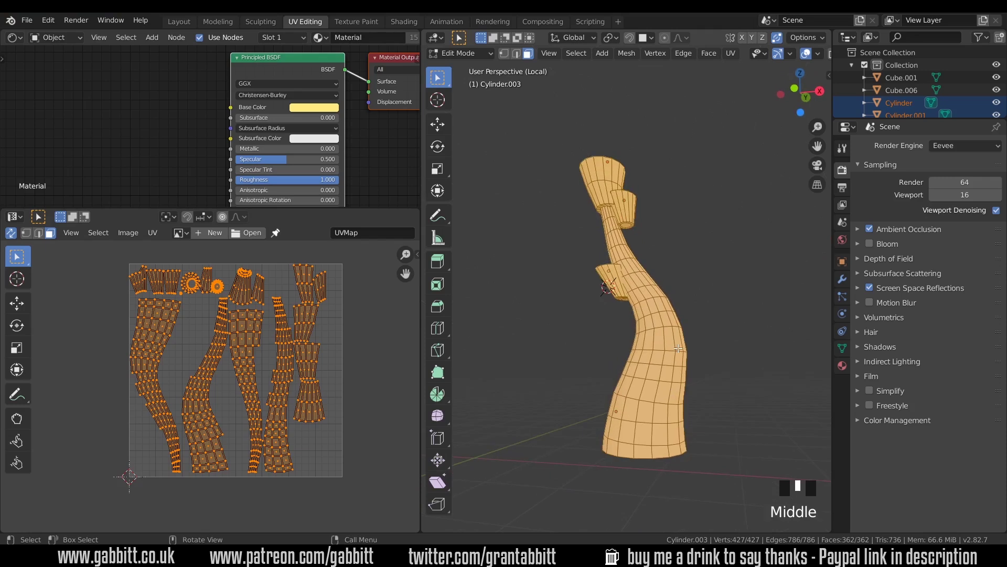
pyautogui.press('u')
pyautogui.click(665, 348)
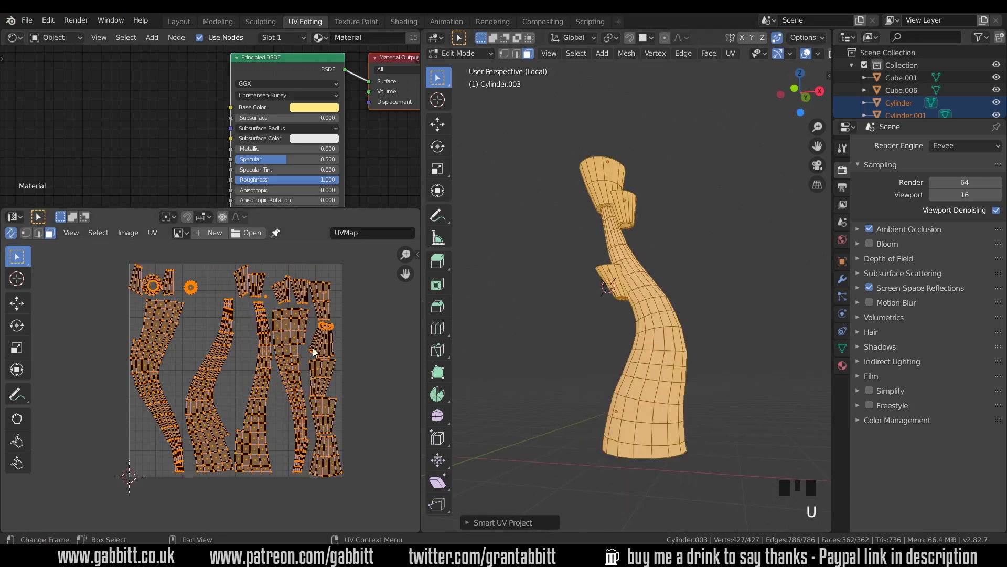
# Exit local view and select the roof, window and brick pieces in Object Mode
pyautogui.press('KP_Divide')
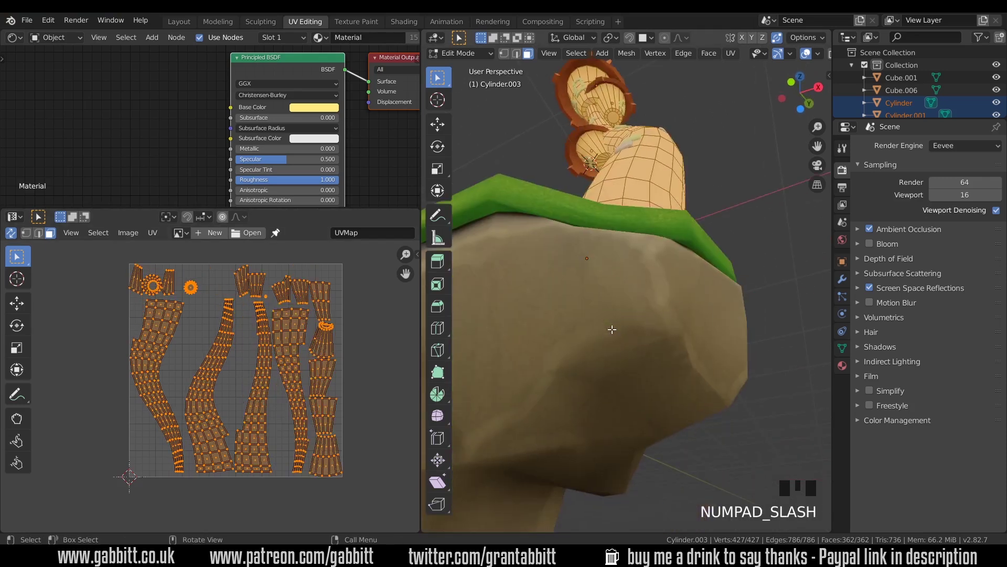
pyautogui.moveTo(620, 288); pyautogui.dragTo(628, 296, button='middle')
pyautogui.press('Tab')
pyautogui.scroll(-5, 628, 296)
pyautogui.keyDown('shift'); pyautogui.click(621, 373); pyautogui.keyUp('shift')
pyautogui.keyDown('shift'); pyautogui.click(675, 338); pyautogui.keyUp('shift')
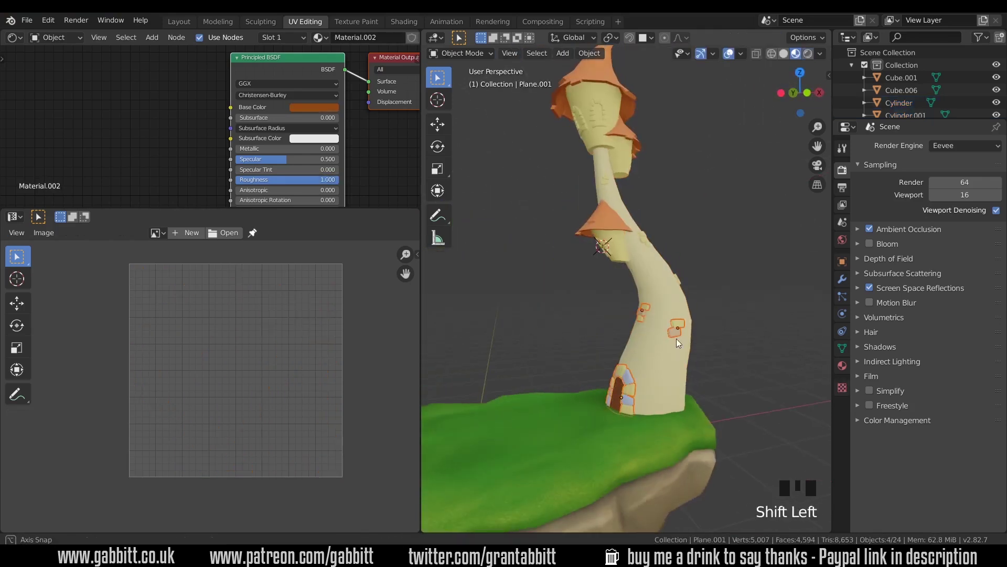
pyautogui.keyDown('shift'); pyautogui.click(613, 219); pyautogui.keyUp('shift')
pyautogui.keyDown('shift'); pyautogui.click(650, 206); pyautogui.keyUp('shift')
pyautogui.keyDown('shift'); pyautogui.click(616, 194); pyautogui.keyUp('shift')
pyautogui.moveTo(616, 194); pyautogui.dragTo(644, 367, button='middle')
# Move the selected pieces into a new collection named 'roofs and bricks'
pyautogui.press('m')
pyautogui.click(643, 368)
pyautogui.write('roo')
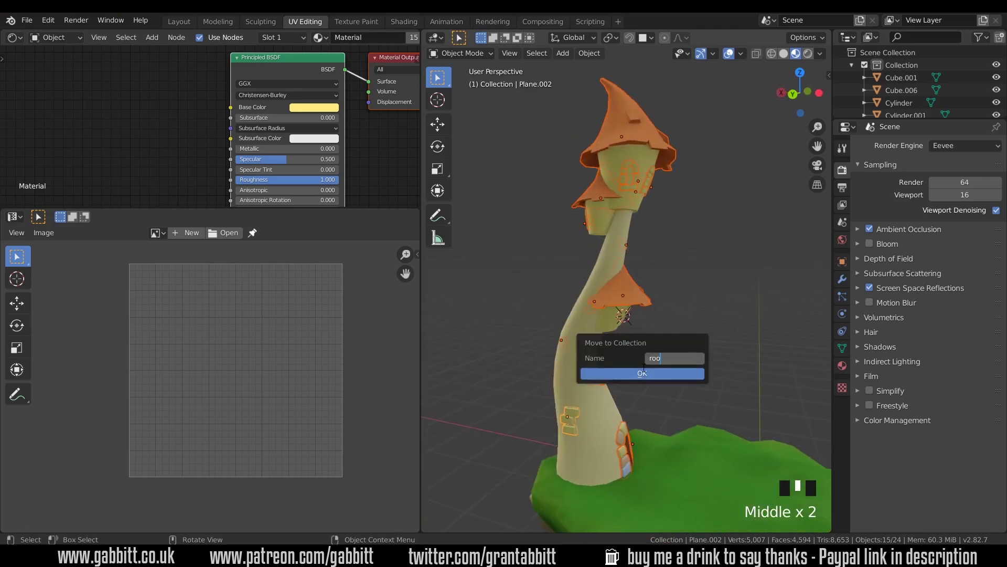
pyautogui.write('fs and bricks')
pyautogui.press('Return')
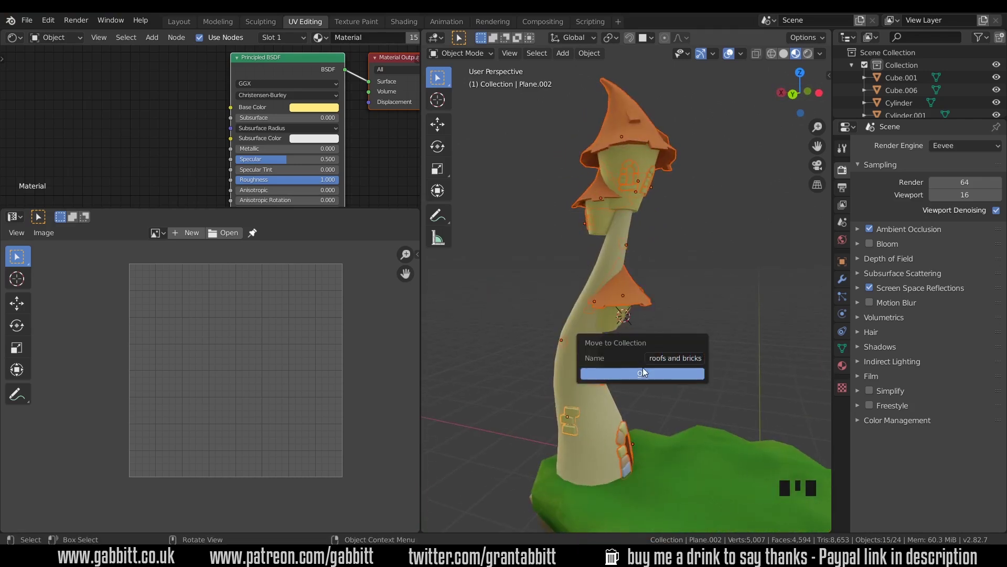
# Confirm the new collection, then Smart UV Project all roof and brick geometry together
pyautogui.click(647, 373)
pyautogui.press('Tab')
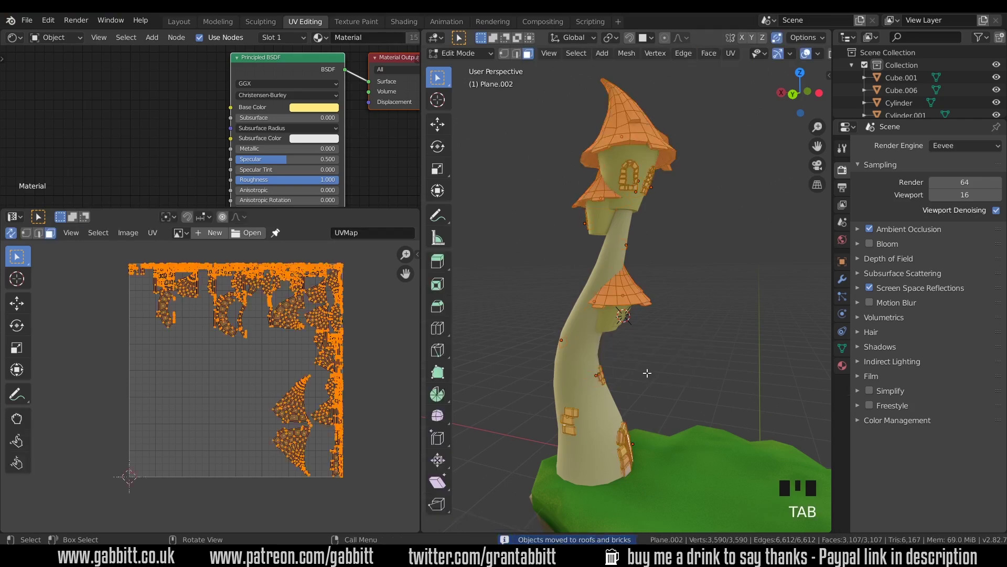
pyautogui.press('a')
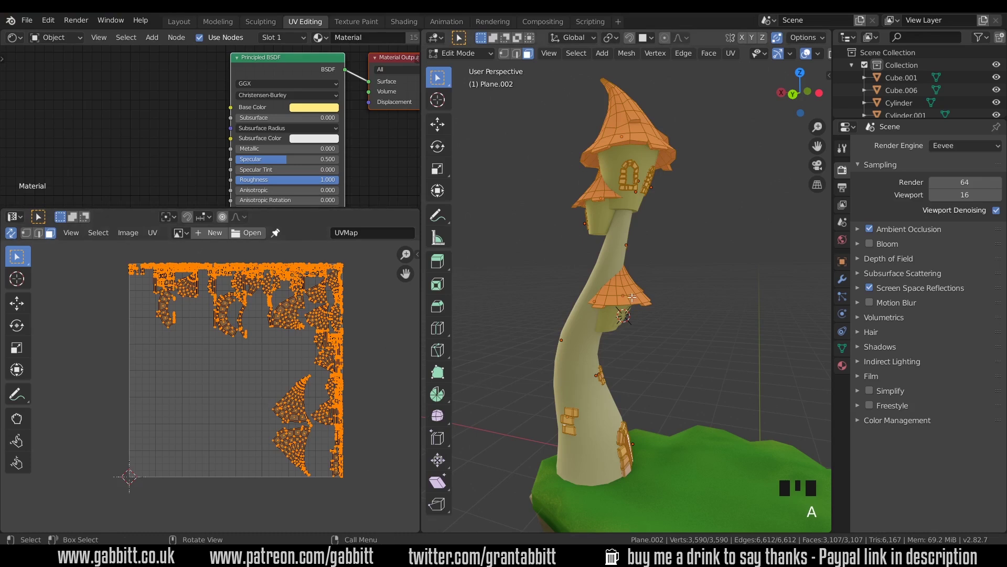
pyautogui.press('u')
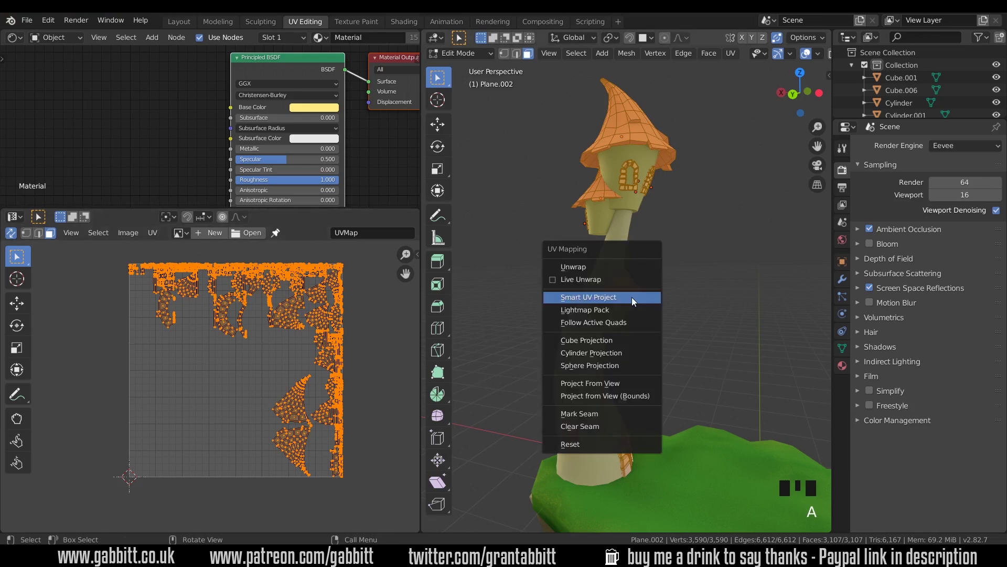
pyautogui.click(632, 297)
pyautogui.click(631, 389)
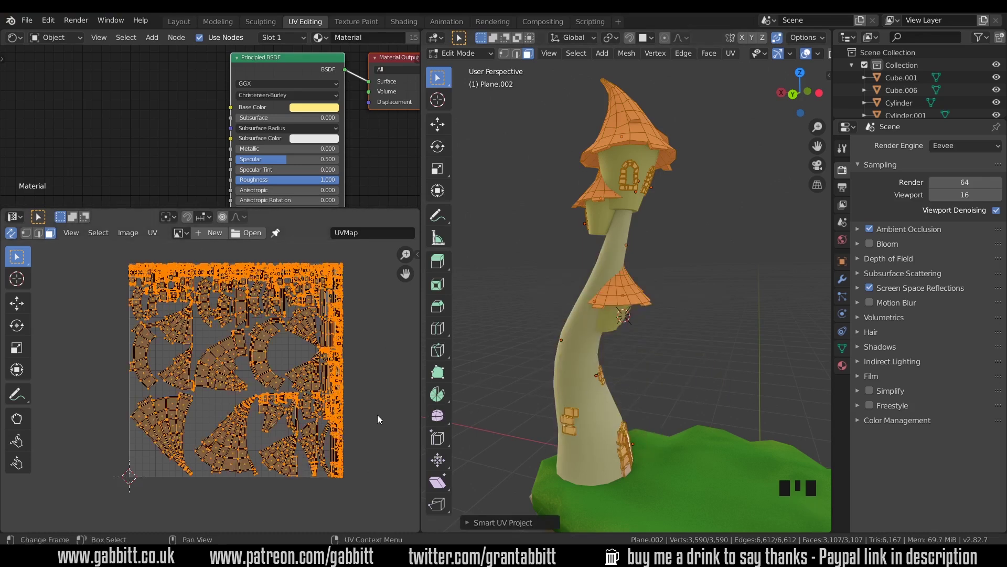
pyautogui.press('Tab')
pyautogui.press('Tab')
pyautogui.moveTo(320, 399)
pyautogui.mouseDown(button='middle')
pyautogui.moveTo(340, 400)
pyautogui.moveTo(328, 411)
pyautogui.mouseUp(button='middle')
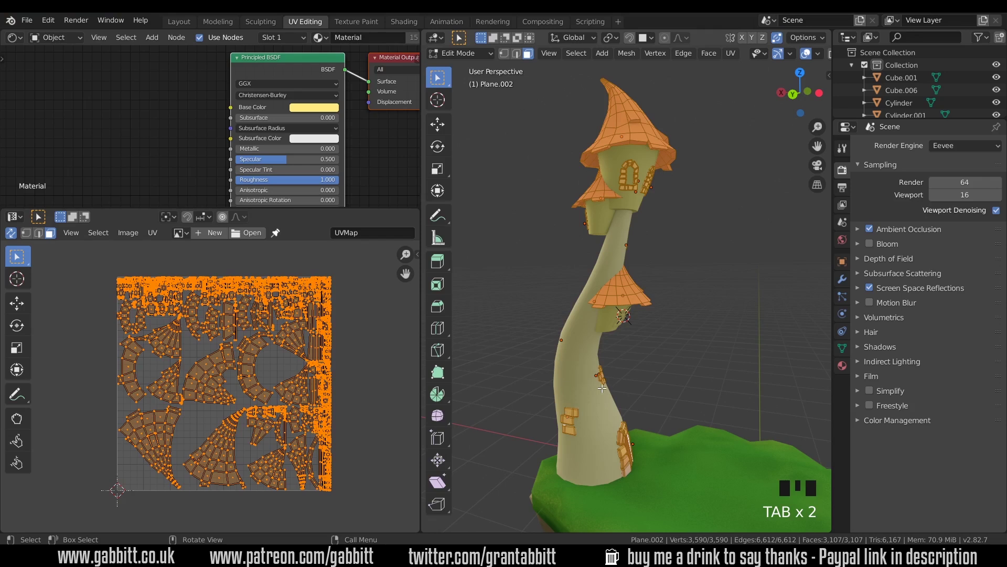
pyautogui.press('a')
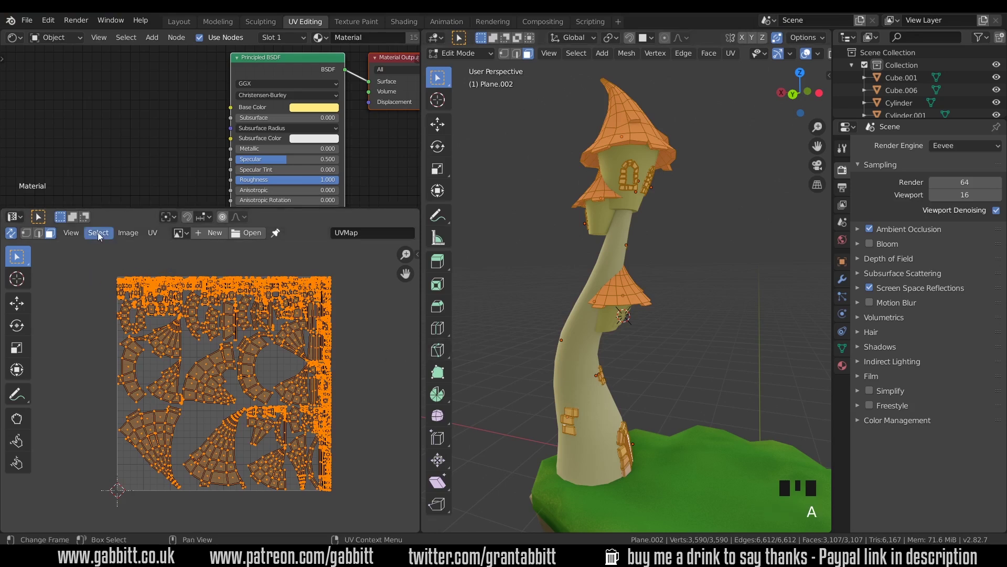
pyautogui.click(98, 232)
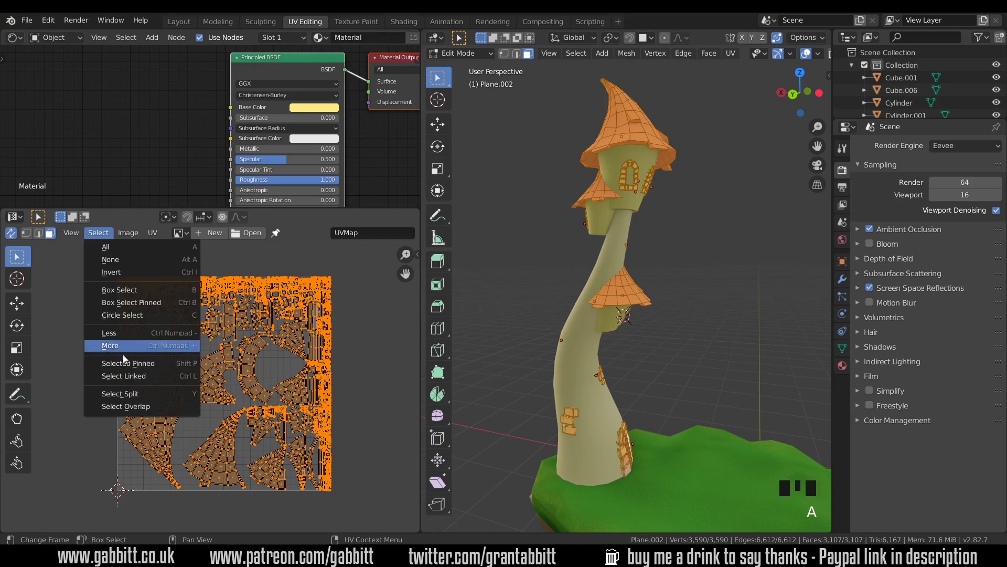
pyautogui.click(126, 406)
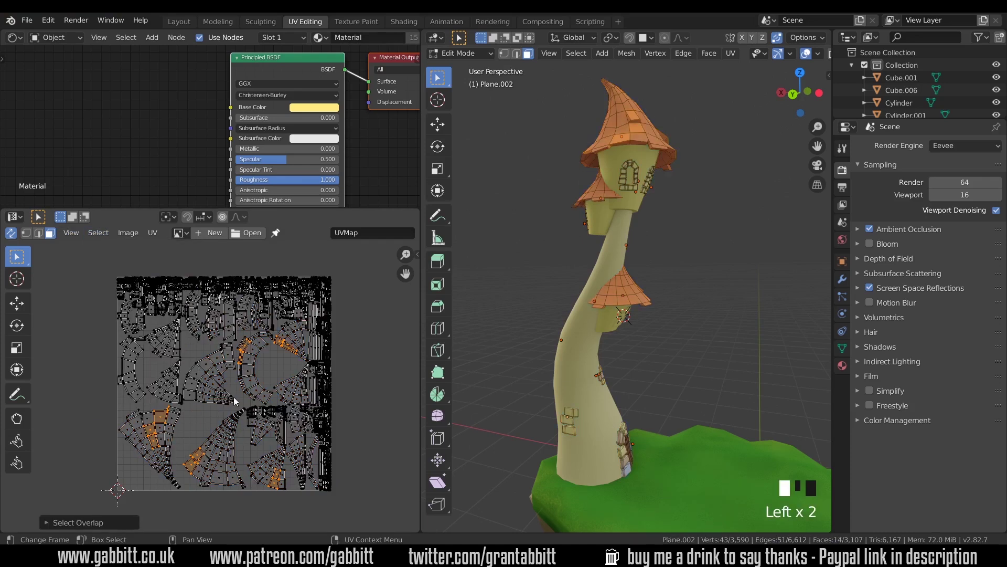
pyautogui.scroll(6, 237, 404)
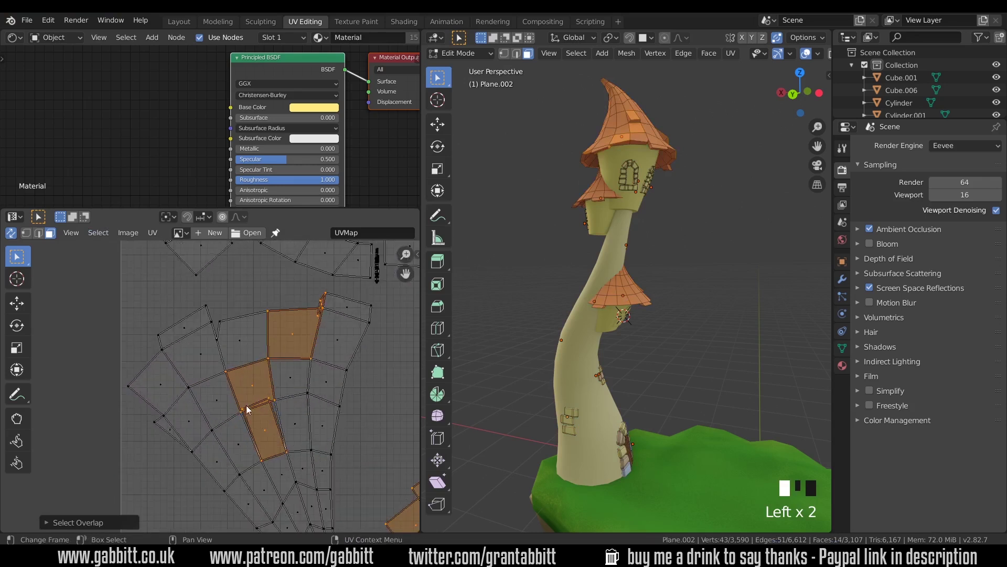
pyautogui.scroll(5, 249, 409)
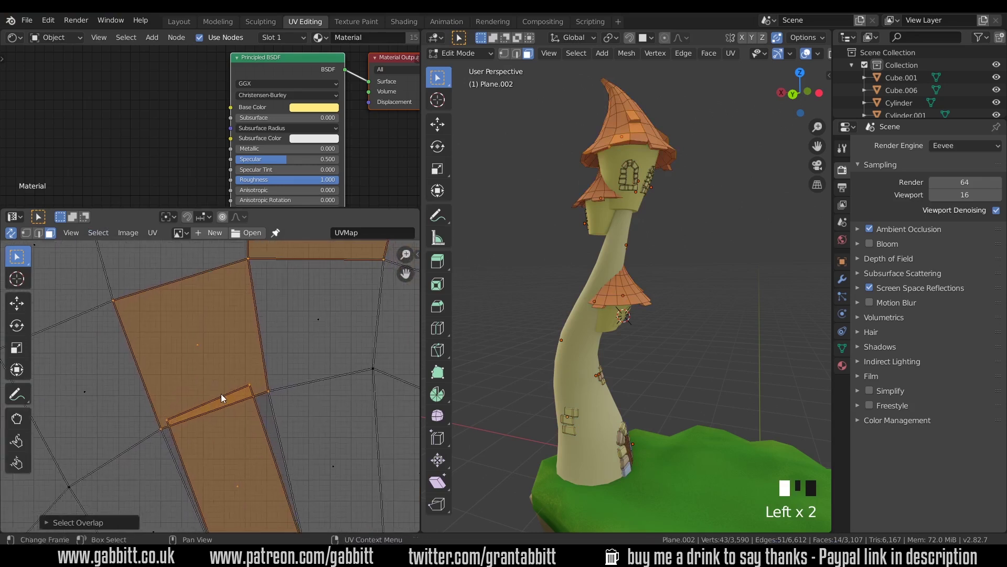
pyautogui.scroll(-2, 223, 397)
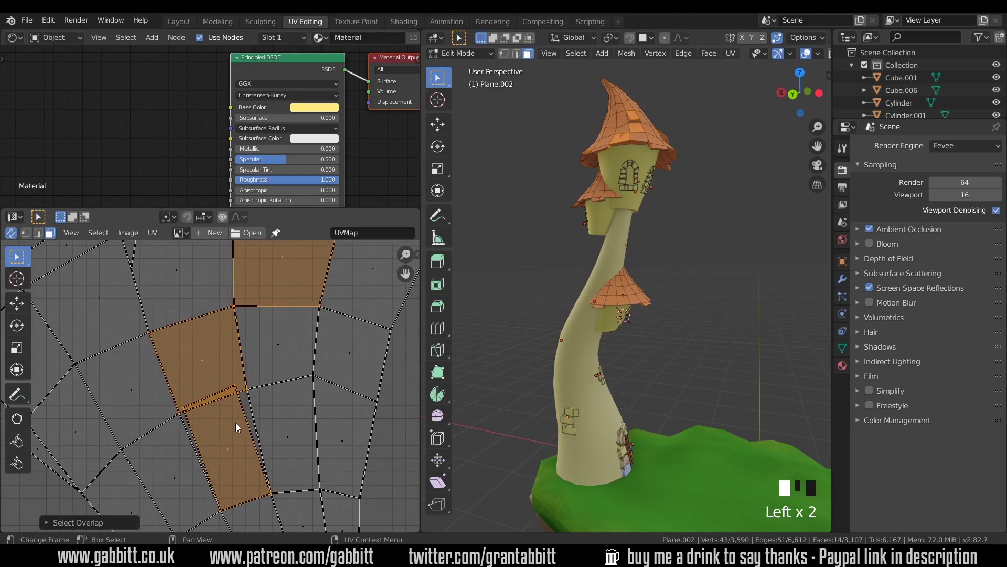
pyautogui.scroll(-2, 235, 422)
pyautogui.scroll(1, 304, 415)
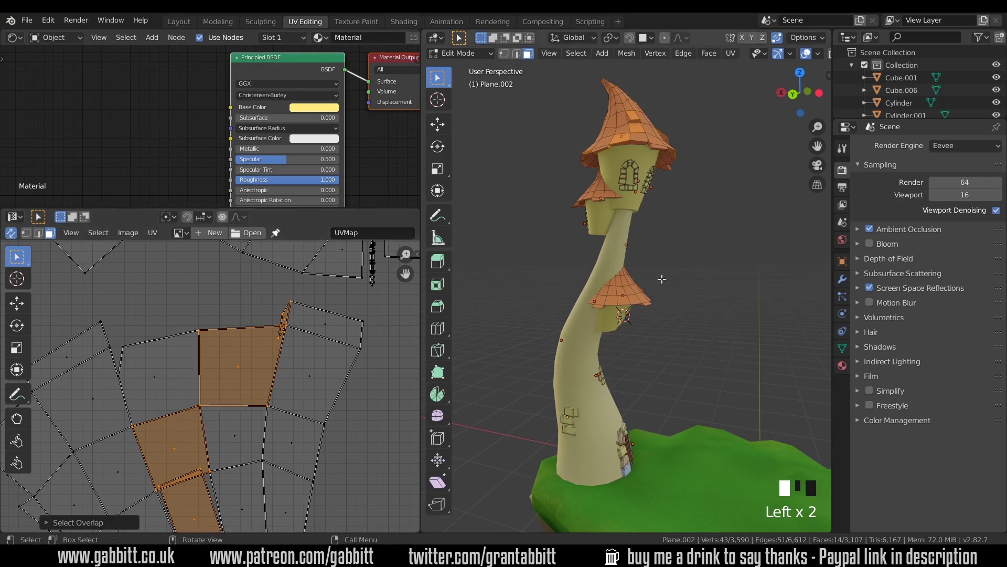
pyautogui.press('a')
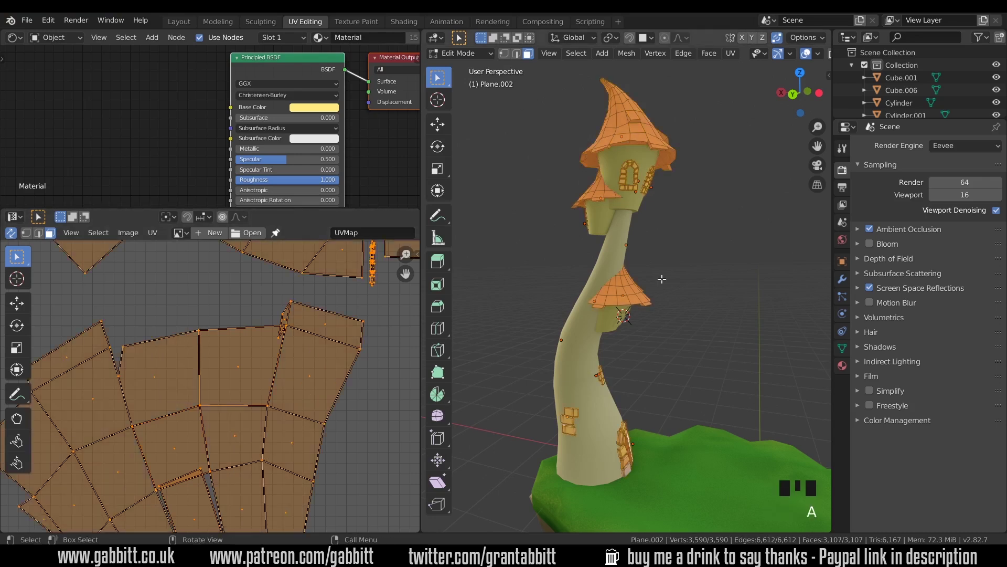
# Merge the roof and brick vertices by distance (0 removed), then pick a stray UV vertex
pyautogui.press('m')
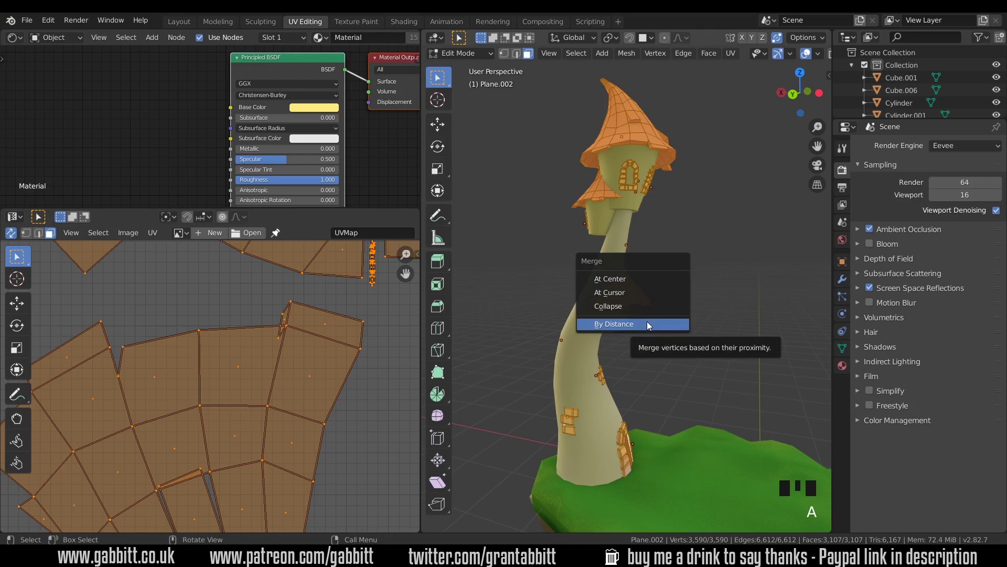
pyautogui.click(613, 324)
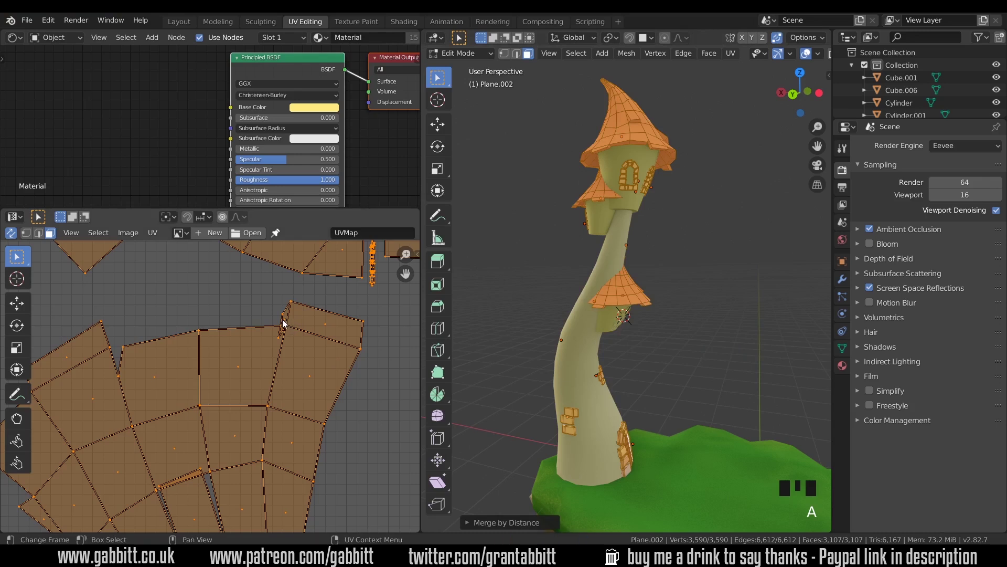
pyautogui.click(26, 232)
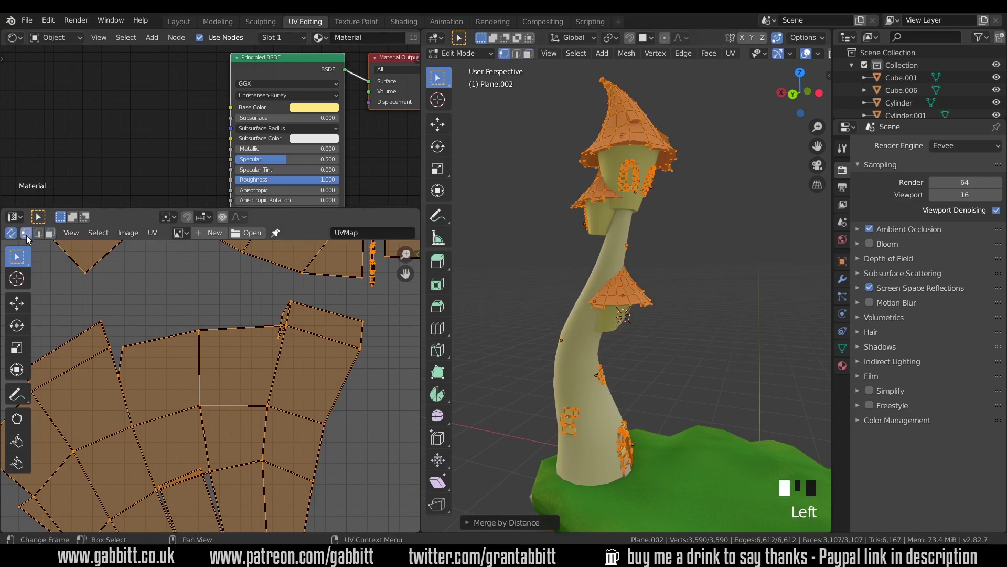
pyautogui.doubleClick(277, 327)
# Move the chosen UV vertex, then select the overlapping UV faces with Select Overlap
pyautogui.press('g')
pyautogui.click(277, 327)
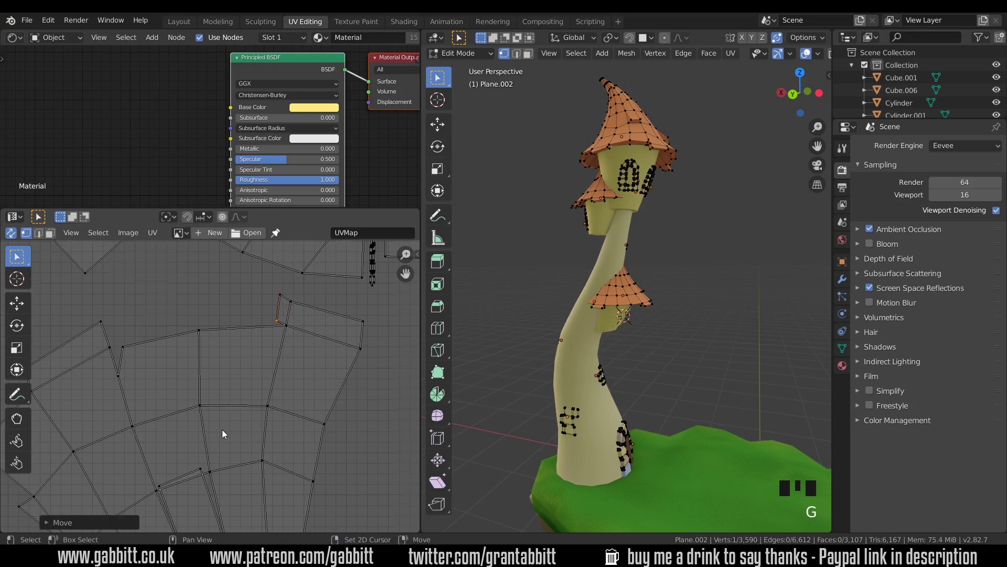
pyautogui.scroll(-2, 294, 336)
pyautogui.scroll(-2, 323, 345)
pyautogui.scroll(-2, 247, 348)
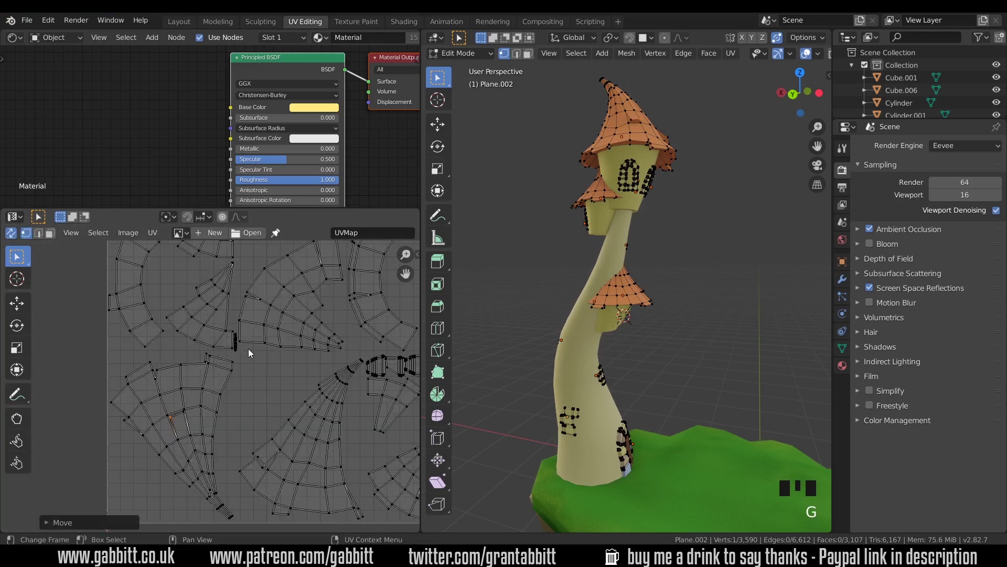
pyautogui.click(97, 233)
pyautogui.click(120, 364)
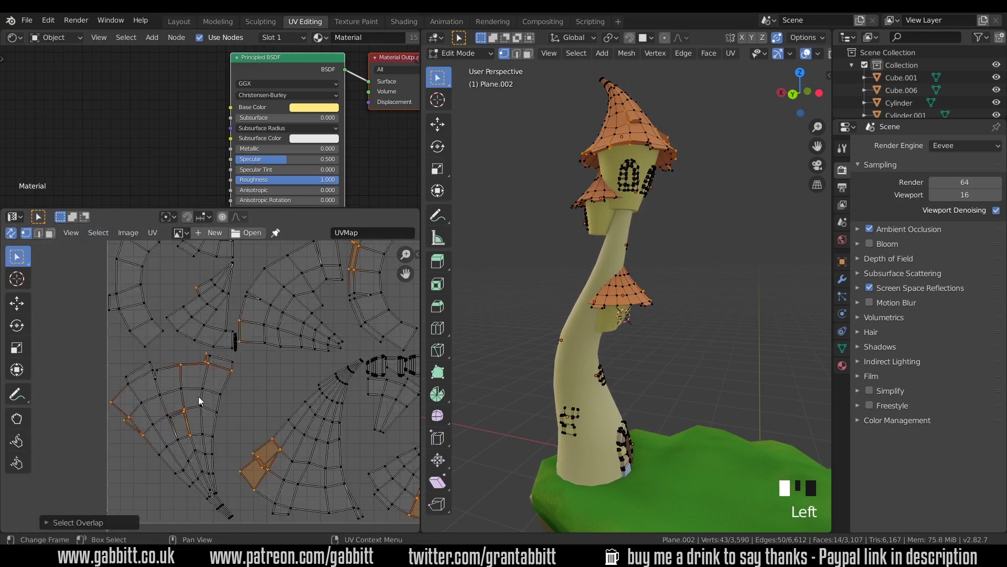
pyautogui.scroll(5, 244, 358)
pyautogui.press('g')
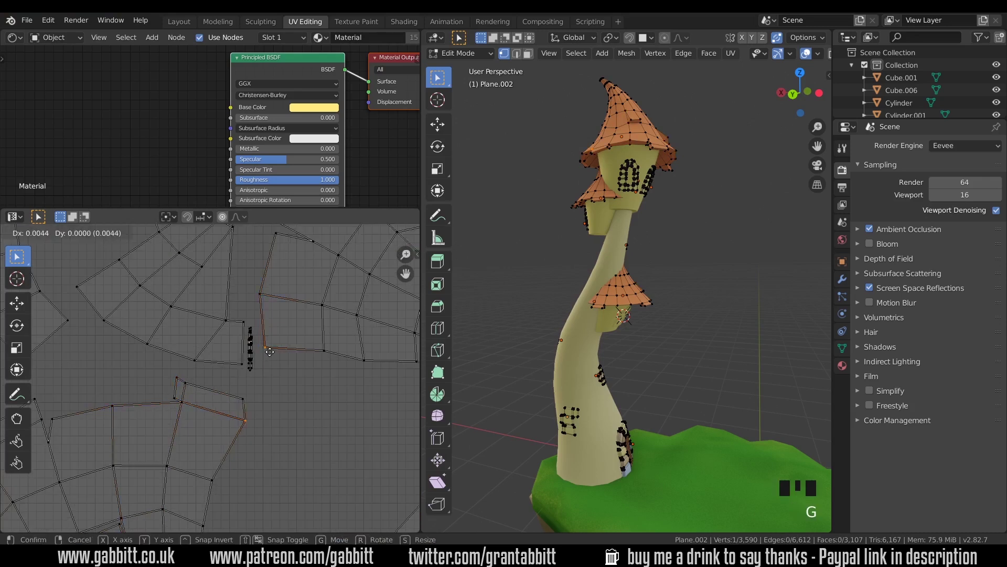
pyautogui.press('Escape')
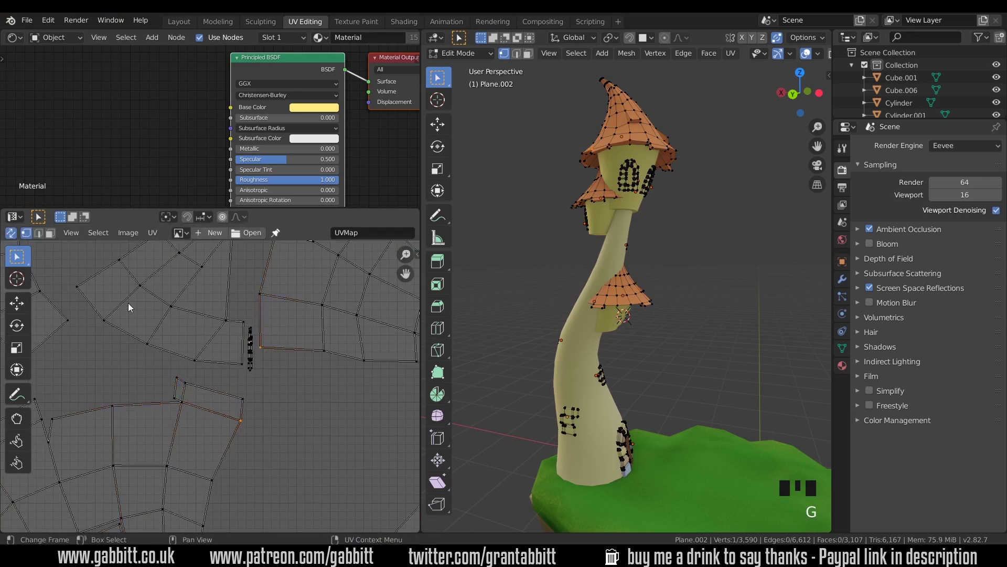
# Turn off UV sync, select the overlapping islands and move them to a clear spot
pyautogui.click(10, 233)
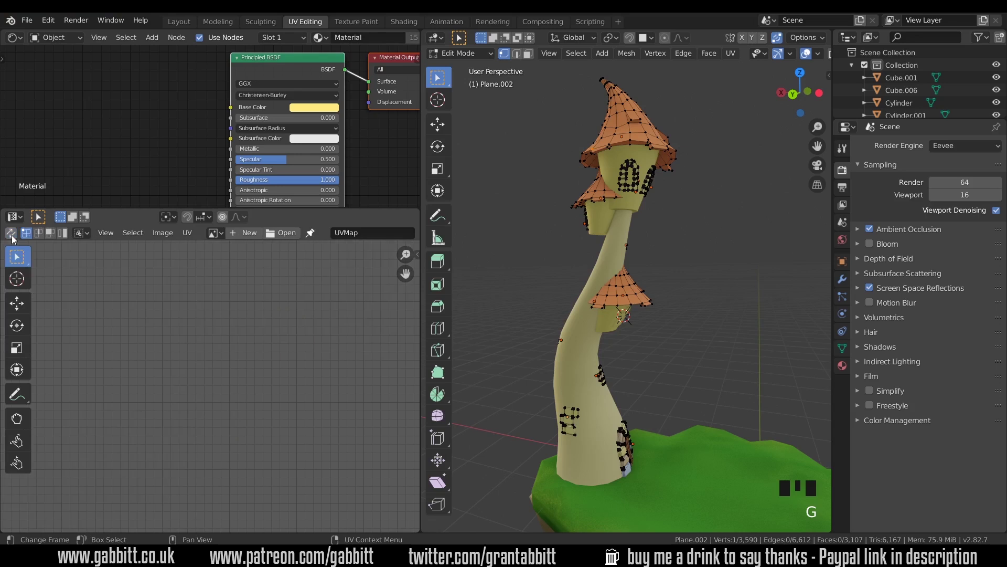
pyautogui.press('a')
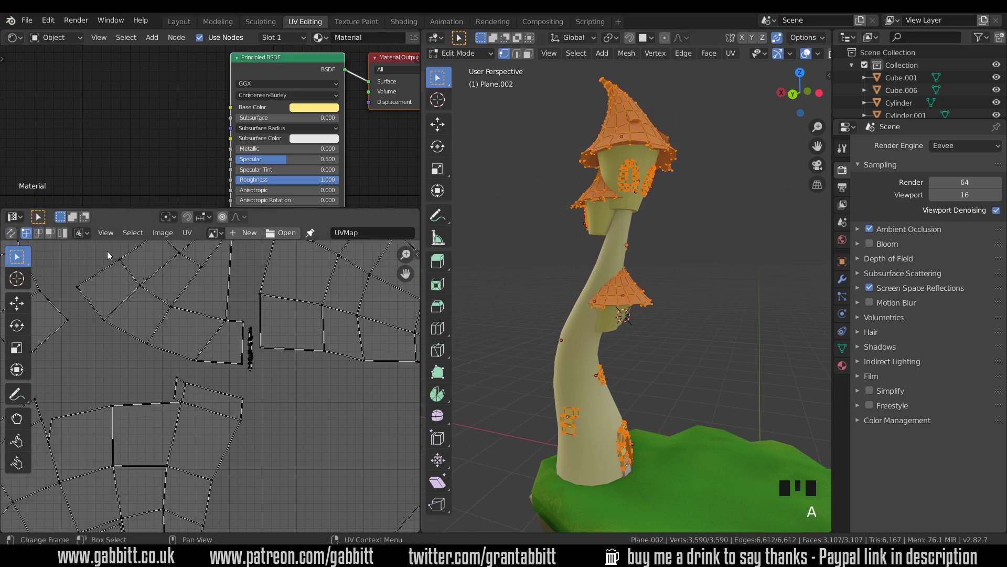
pyautogui.click(132, 233)
pyautogui.click(160, 406)
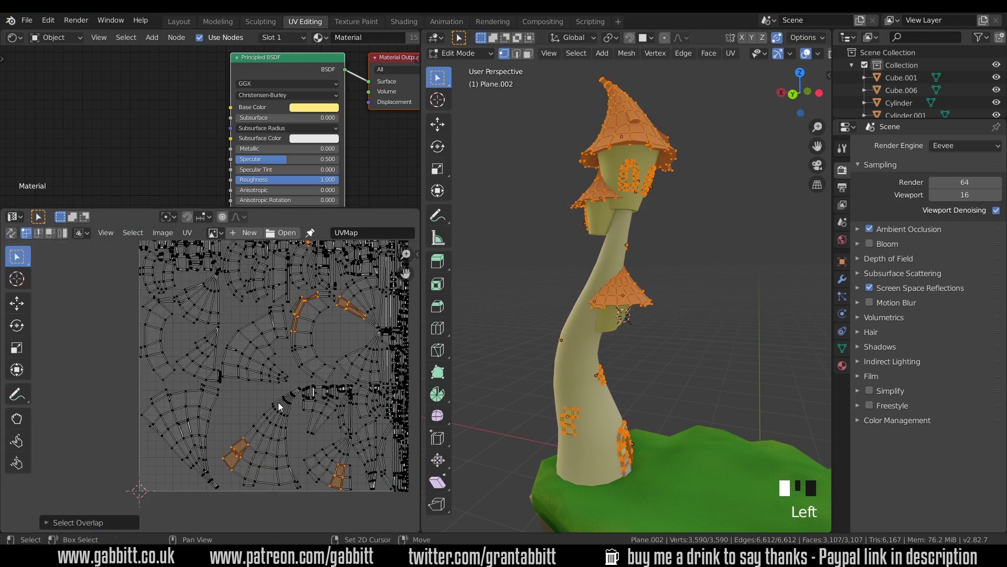
pyautogui.scroll(5, 326, 315)
pyautogui.scroll(-3, 326, 316)
pyautogui.press('g')
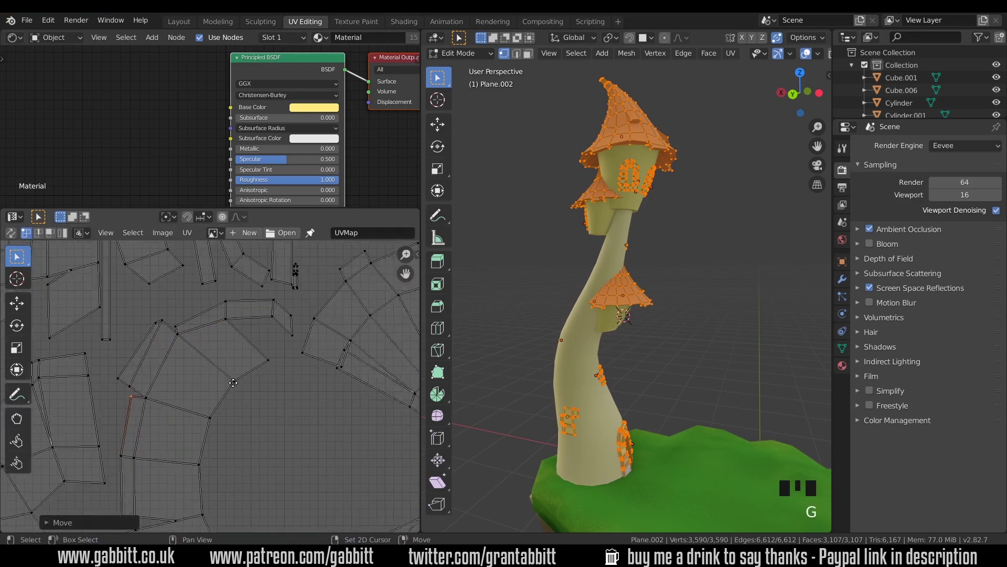
pyautogui.click(298, 366)
pyautogui.press('g')
pyautogui.click(302, 367)
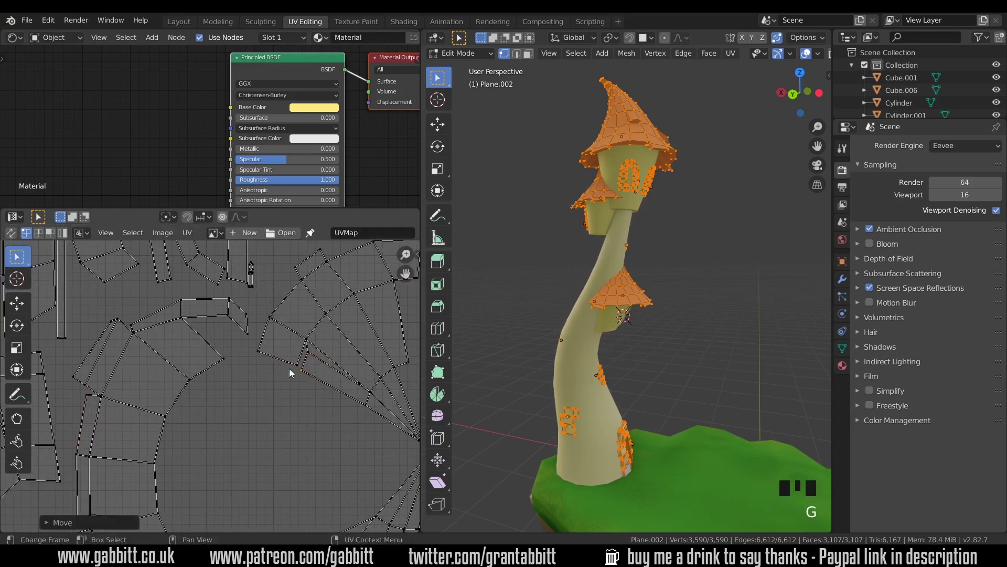
# Select the split-off part of an island and move it out of the overlap
pyautogui.click(133, 232)
pyautogui.click(171, 395)
pyautogui.scroll(-3, 234, 377)
pyautogui.scroll(3, 321, 371)
pyautogui.press('g')
pyautogui.click(286, 344)
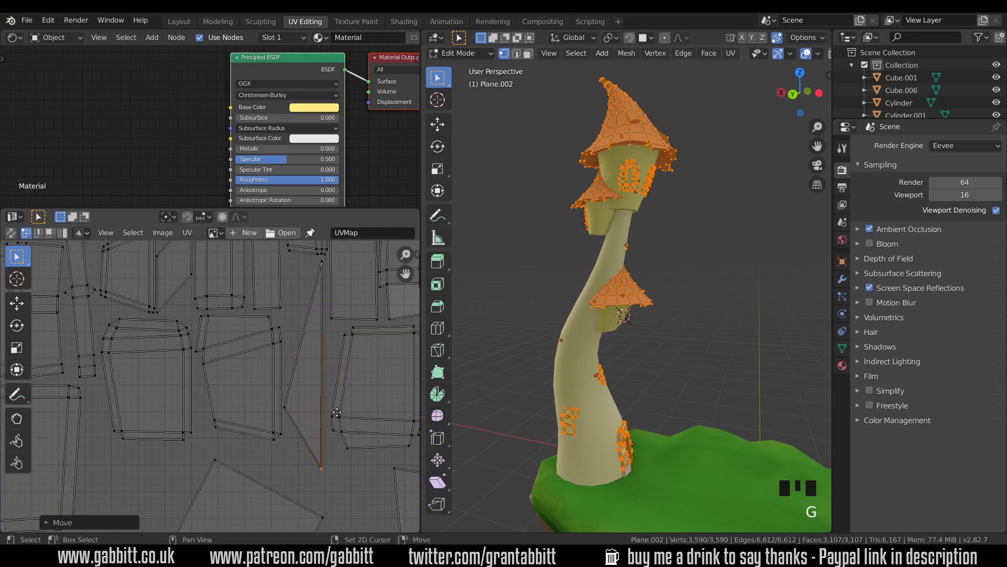
pyautogui.click(286, 345)
# Move another overlapping piece aside and recheck the layout for overlapping islands
pyautogui.scroll(-3, 252, 362)
pyautogui.scroll(3, 171, 379)
pyautogui.press('g')
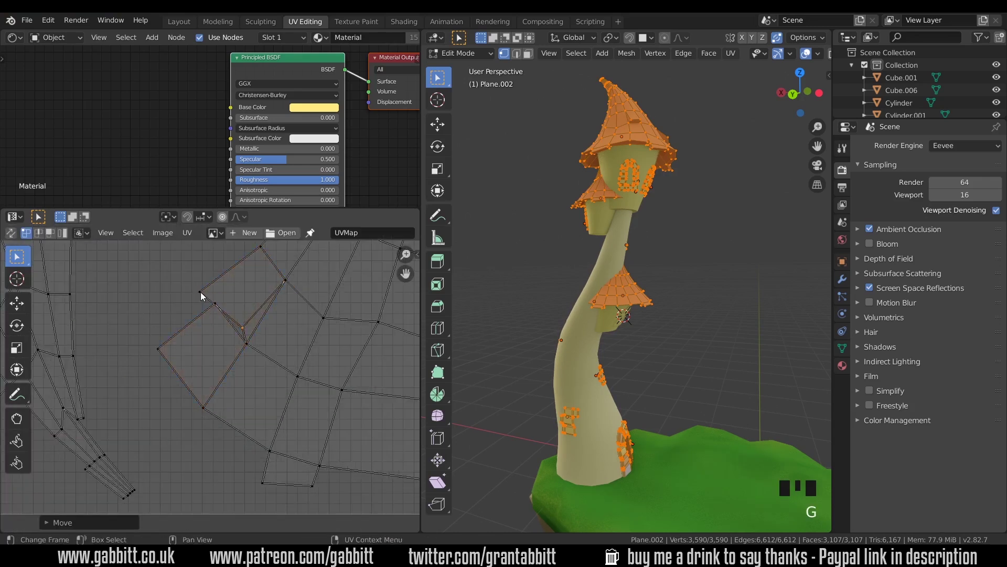
pyautogui.scroll(3, 171, 379)
pyautogui.click(257, 415)
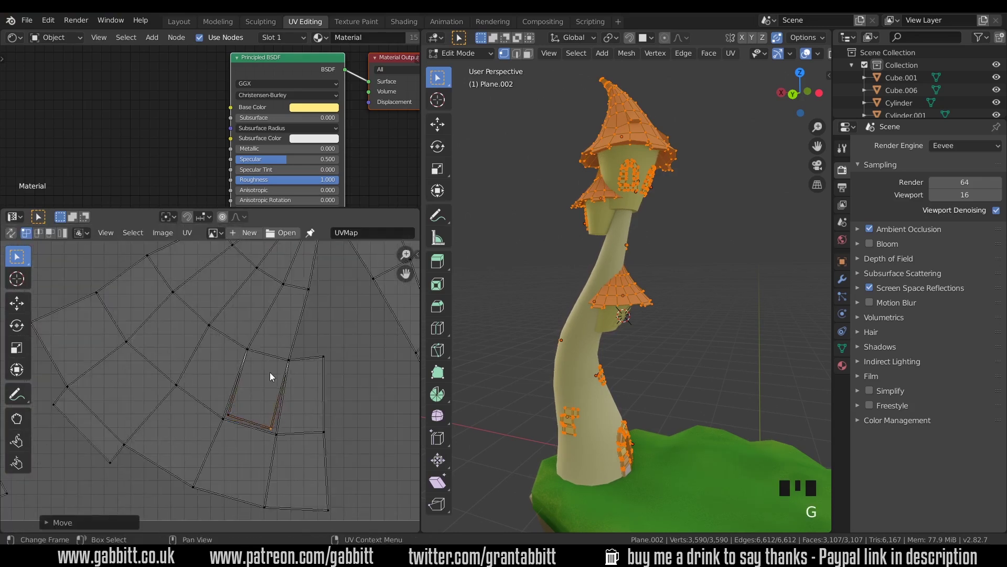
pyautogui.click(133, 232)
pyautogui.click(161, 407)
pyautogui.scroll(-3, 126, 327)
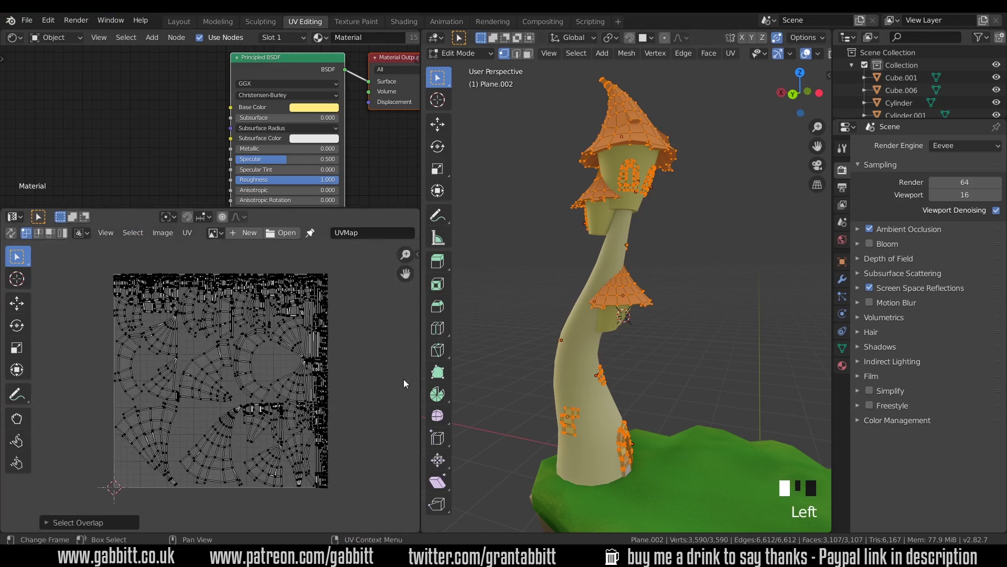
# Hide the roofs and windows, box-select the tower cylinders and enter Edit Mode
pyautogui.press('Tab')
pyautogui.press('h')
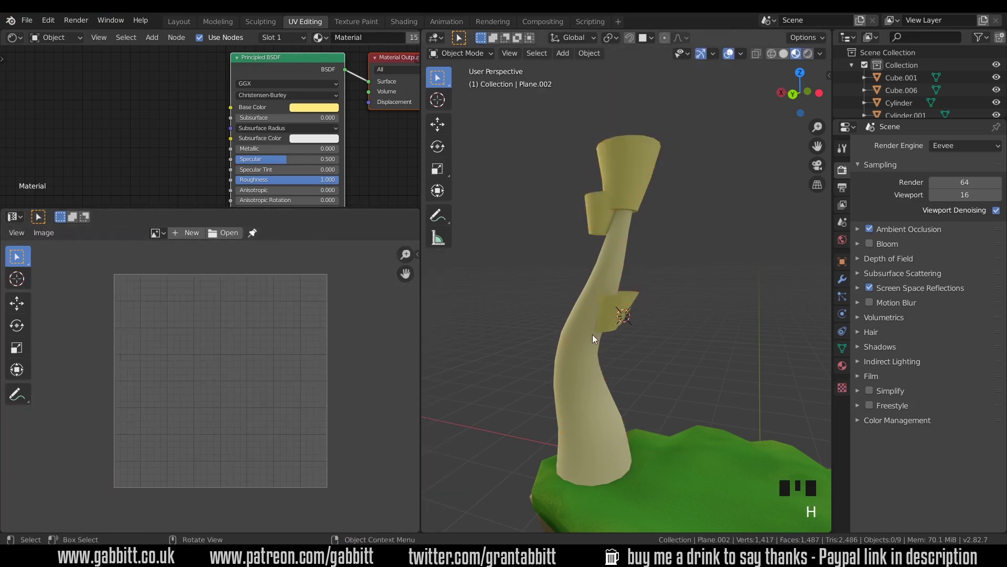
pyautogui.moveTo(555, 136); pyautogui.dragTo(665, 335)
pyautogui.moveTo(688, 344); pyautogui.dragTo(576, 345, button='middle')
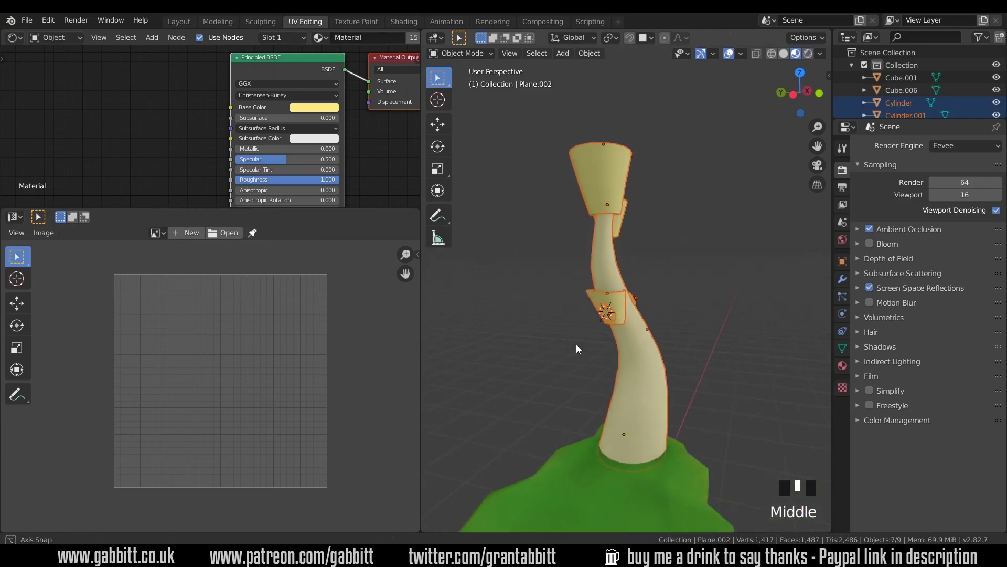
pyautogui.press('Tab')
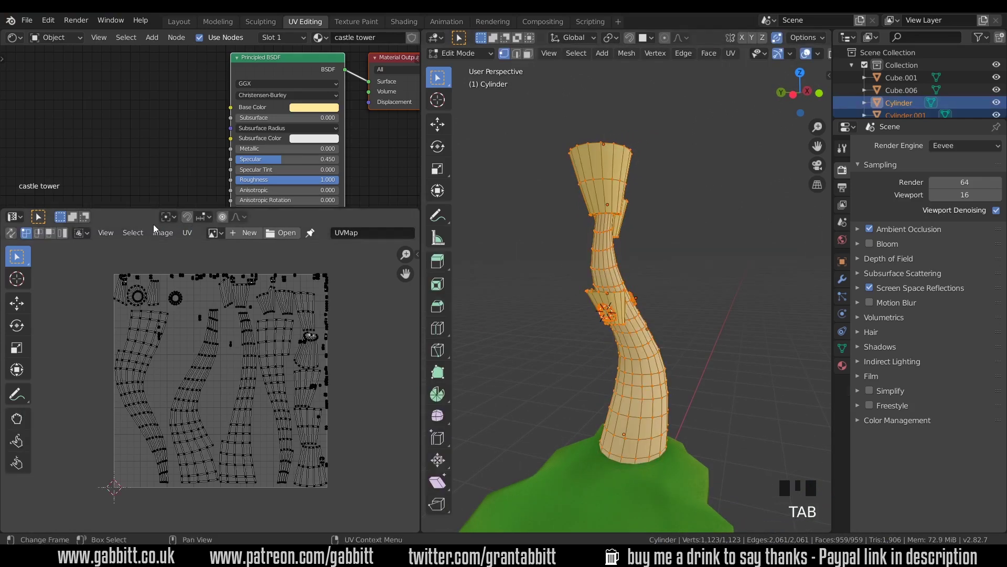
# Select overlapping tower UV islands in island mode and move the first one aside
pyautogui.click(133, 233)
pyautogui.click(156, 407)
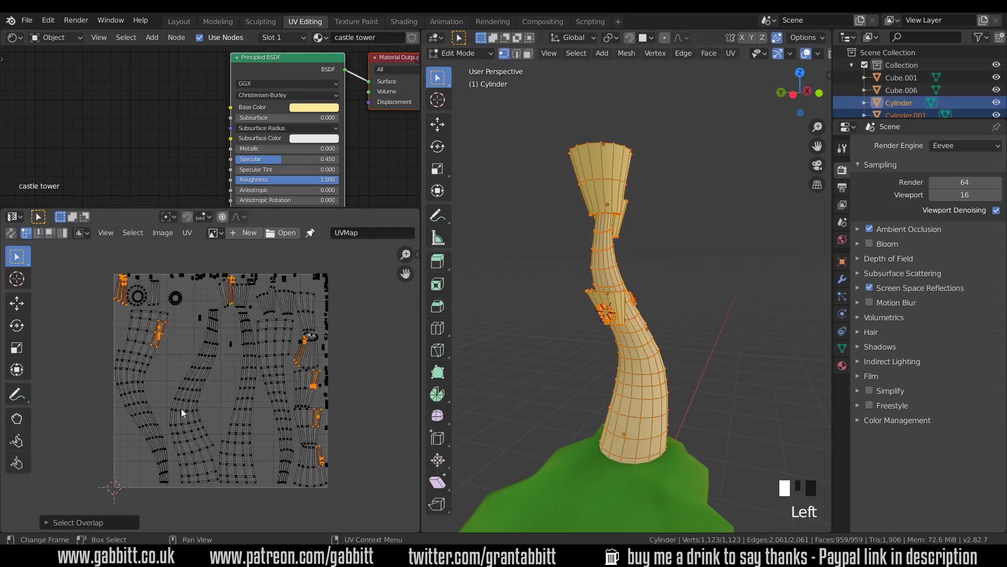
pyautogui.scroll(5, 353, 410)
pyautogui.press('4')
pyautogui.press('g')
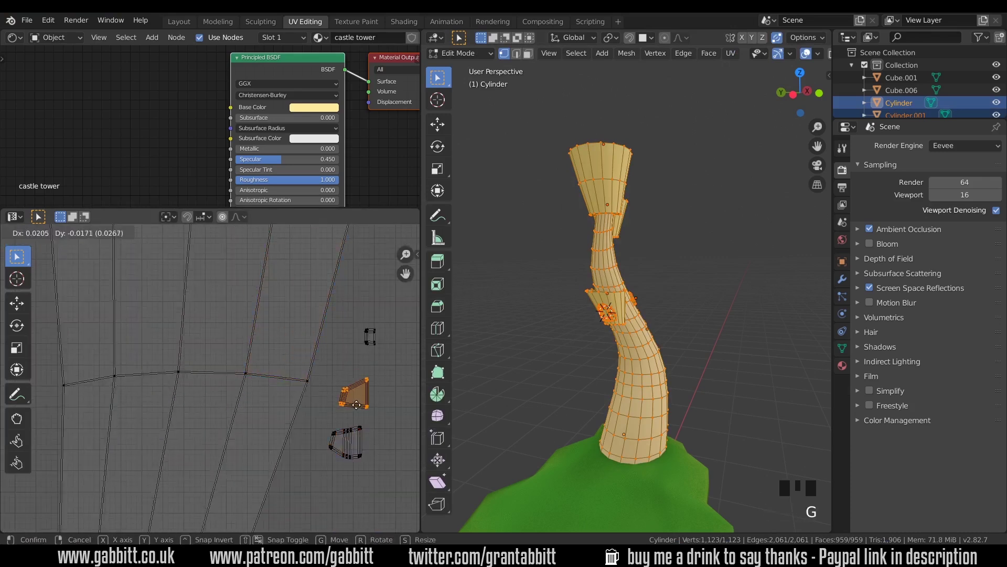
pyautogui.click(282, 435)
pyautogui.scroll(3, 251, 344)
pyautogui.scroll(-3, 251, 344)
# Reselect the remaining overlaps and shift another tower island out of the overlap
pyautogui.click(133, 232)
pyautogui.click(155, 407)
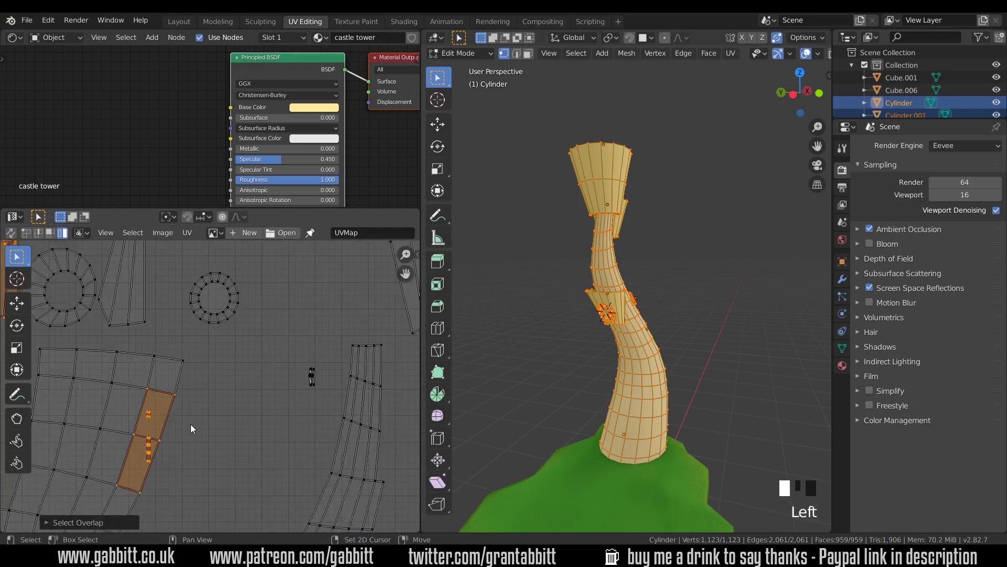
pyautogui.scroll(3, 190, 424)
pyautogui.press('g')
pyautogui.click(201, 412)
pyautogui.scroll(-6, 202, 363)
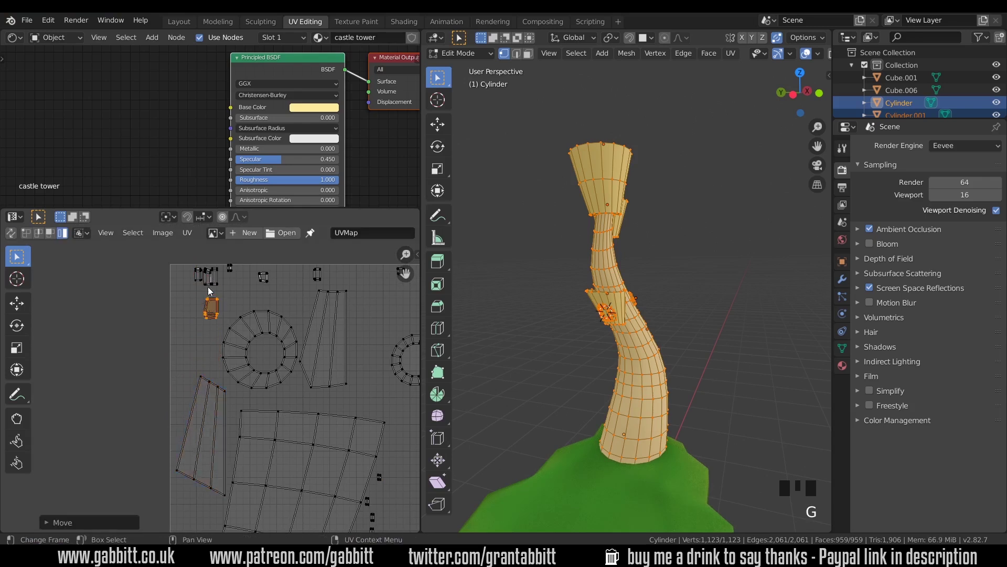
# Move the next overlapping tower island into free space and toggle out of Edit Mode
pyautogui.click(132, 232)
pyautogui.click(156, 406)
pyautogui.scroll(3, 273, 367)
pyautogui.scroll(-2, 210, 341)
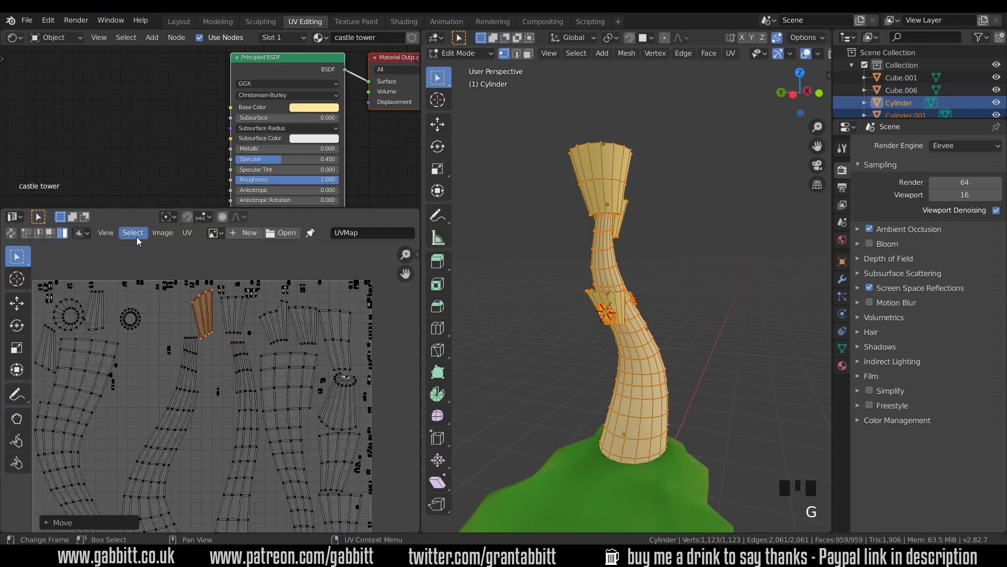
pyautogui.scroll(3, 252, 393)
pyautogui.press('g')
pyautogui.click(274, 430)
pyautogui.scroll(-4, 262, 377)
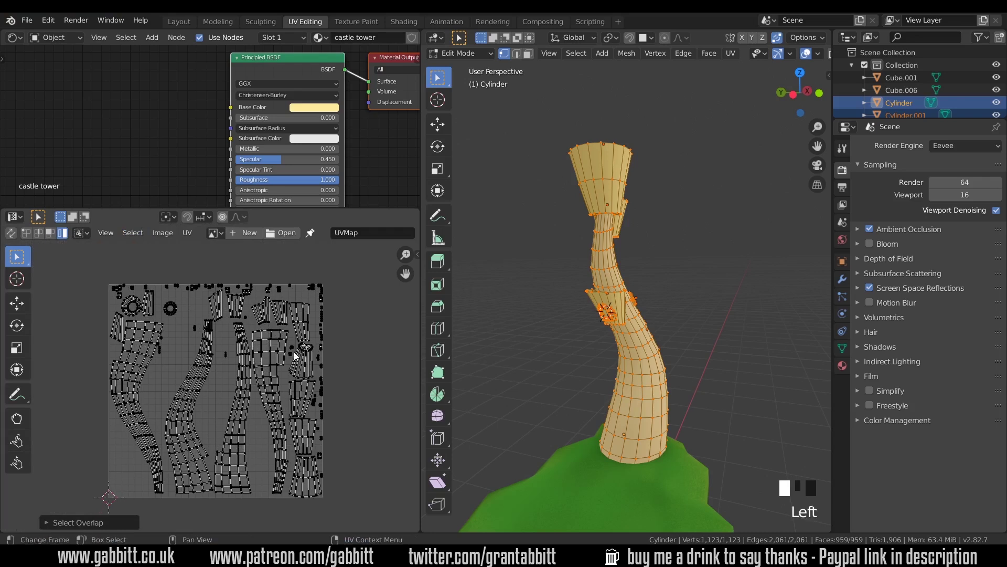
pyautogui.press('Tab')
pyautogui.press('Tab')
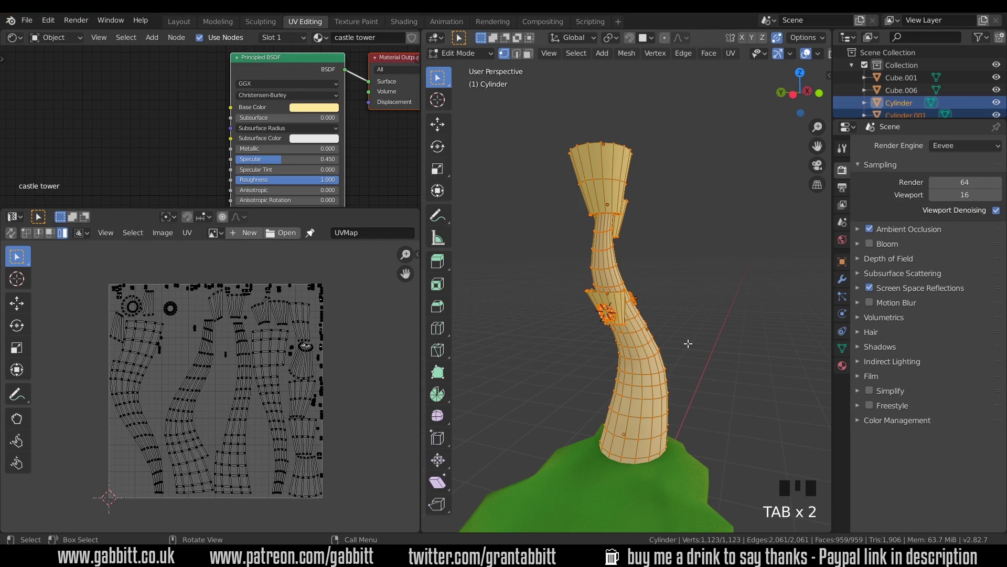
# Orbit, zoom and pan around the tower to inspect its UV-mapped cylinders
pyautogui.moveTo(688, 344); pyautogui.dragTo(671, 276, button='middle')
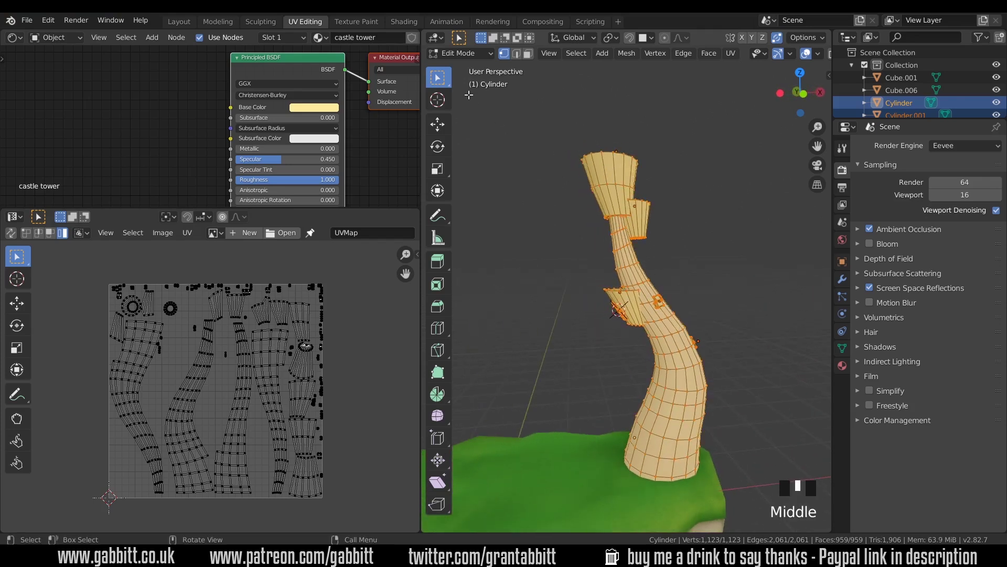
pyautogui.moveTo(469, 90); pyautogui.dragTo(710, 375, button='middle')
pyautogui.scroll(3, 710, 375)
pyautogui.moveTo(636, 278); pyautogui.dragTo(635, 308, button='middle')
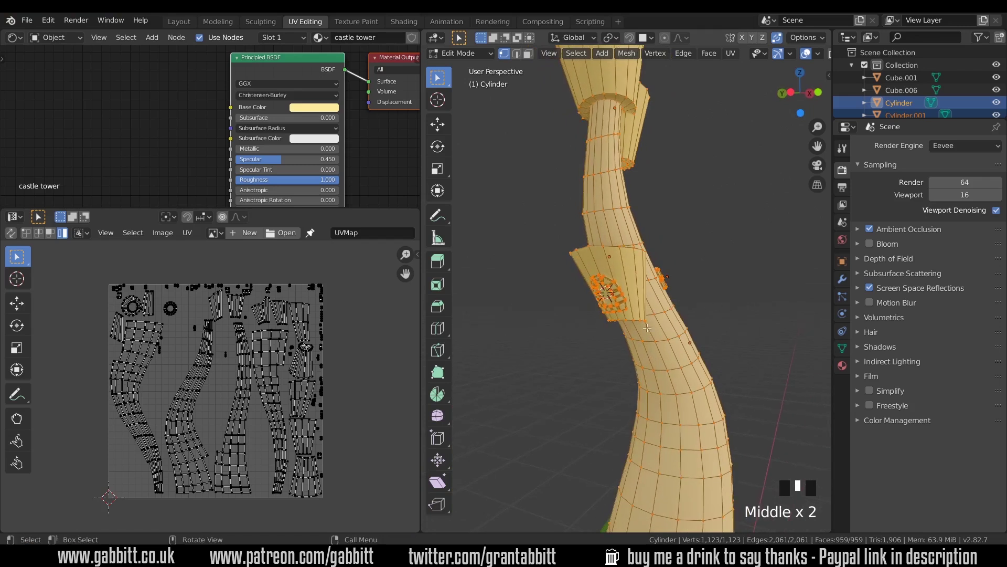
pyautogui.scroll(-2, 654, 331)
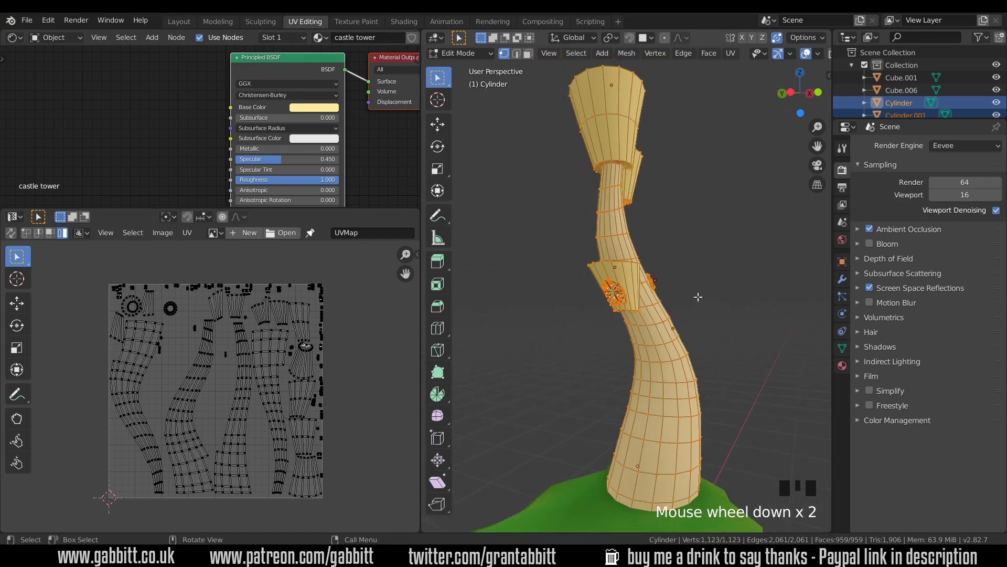
pyautogui.keyDown('shift'); pyautogui.moveTo(654, 330); pyautogui.dragTo(654, 436, button='middle'); pyautogui.keyUp('shift')
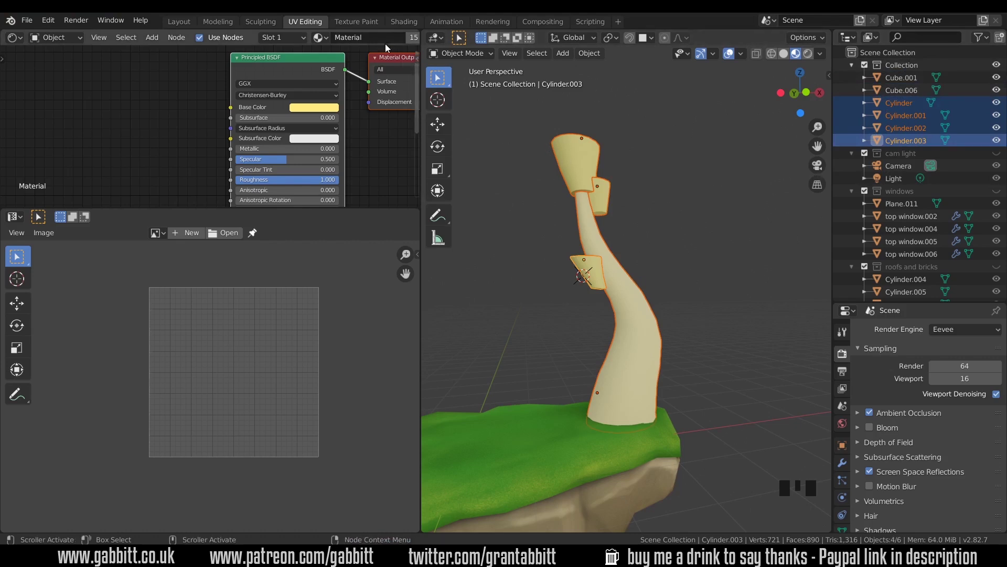
# Switch to the Texture Paint workspace and rename the tower's material to 'castle'
pyautogui.click(364, 23)
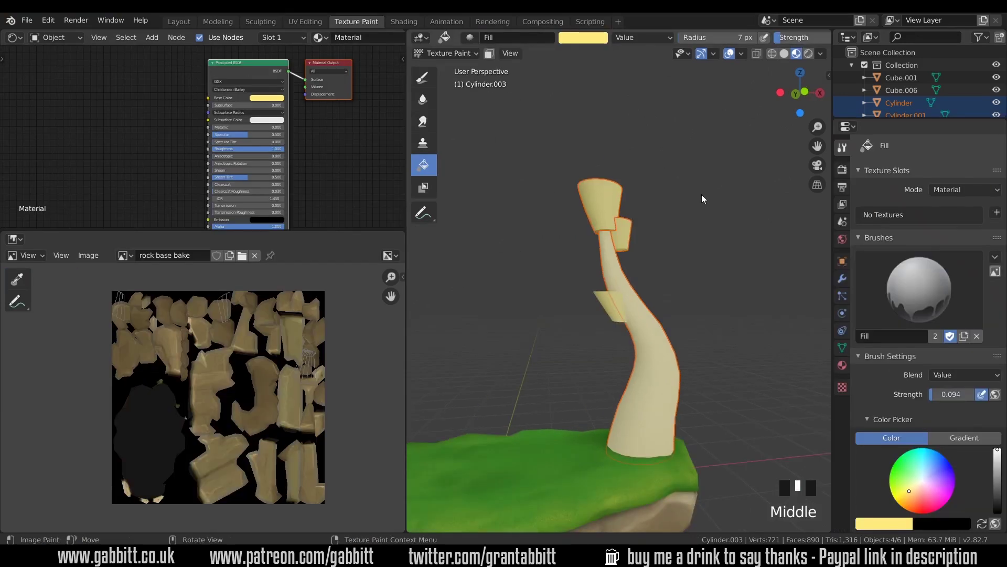
pyautogui.scroll(-1, 354, 55)
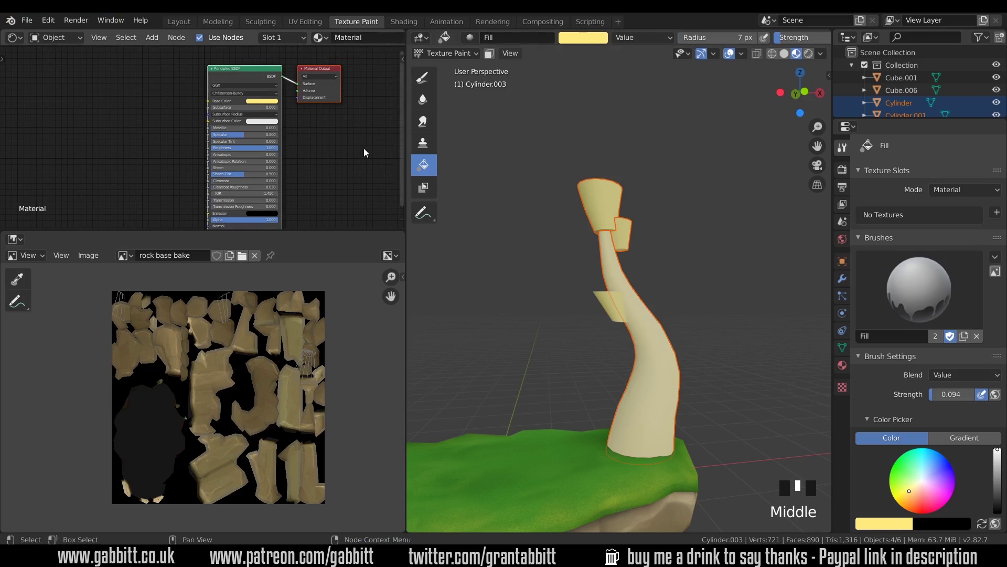
pyautogui.doubleClick(316, 37)
pyautogui.write('cas')
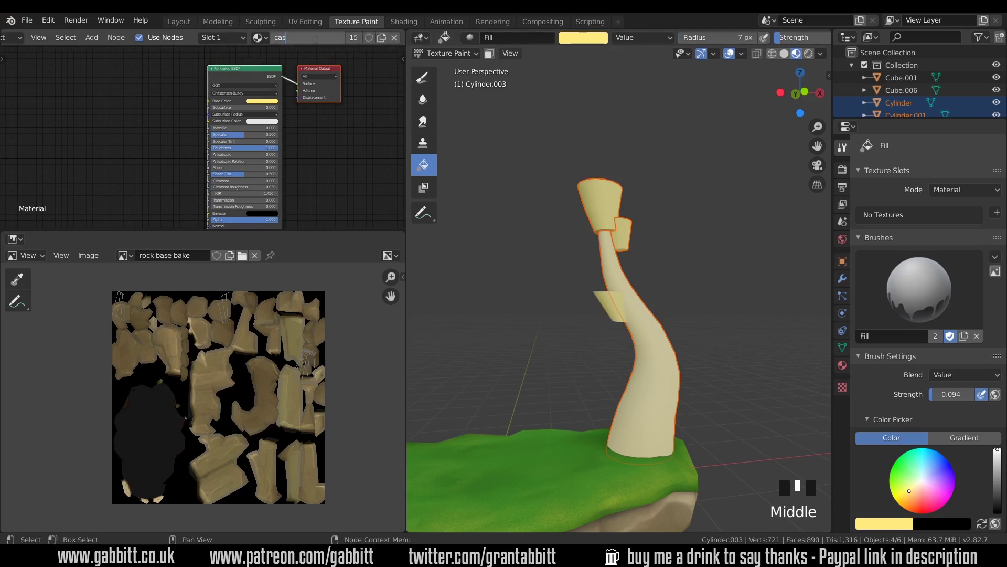
pyautogui.write('tle')
pyautogui.press('Return')
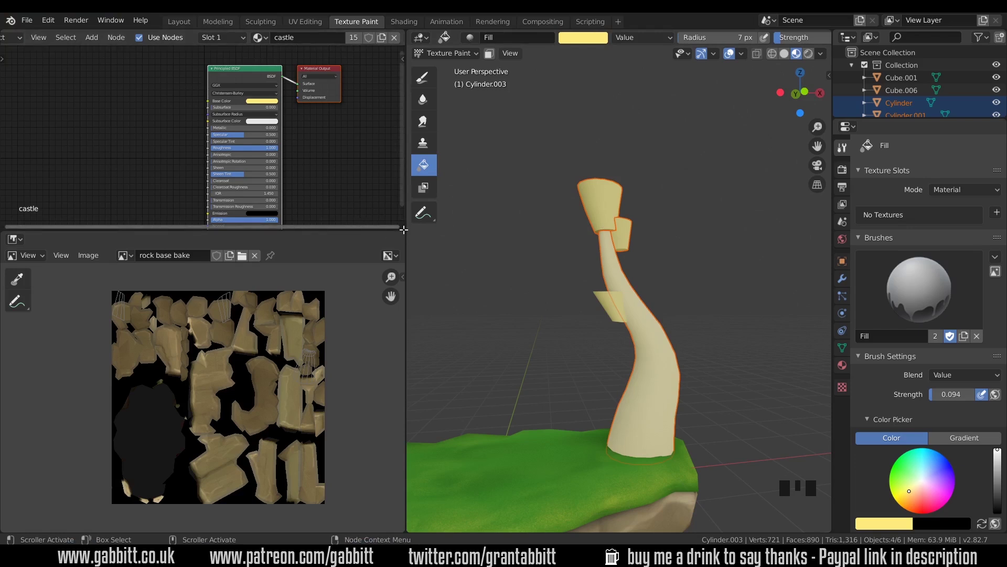
# Split off a Shader Editor above the image area, then merge it back
pyautogui.moveTo(403, 230); pyautogui.dragTo(399, 340)
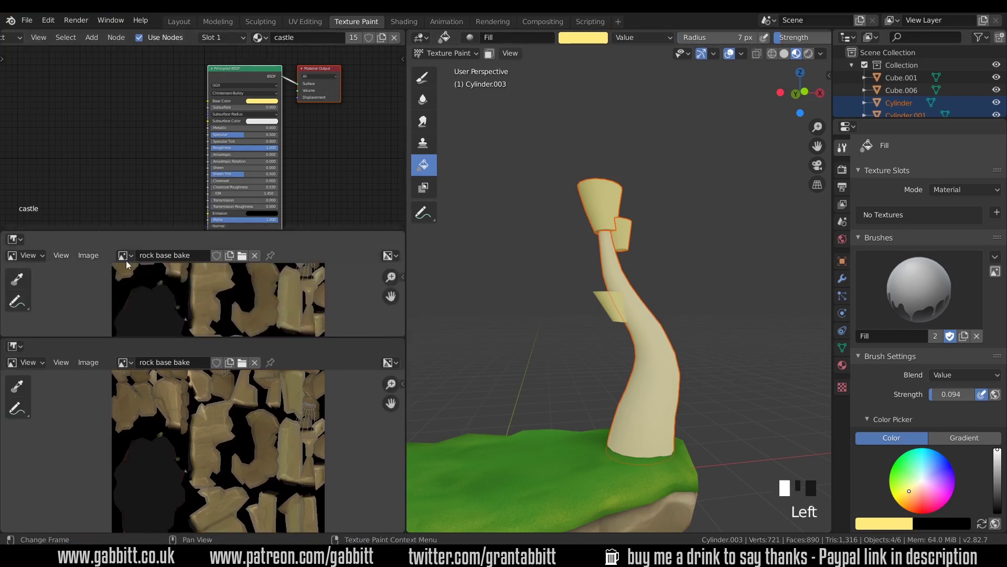
pyautogui.click(17, 238)
pyautogui.click(42, 323)
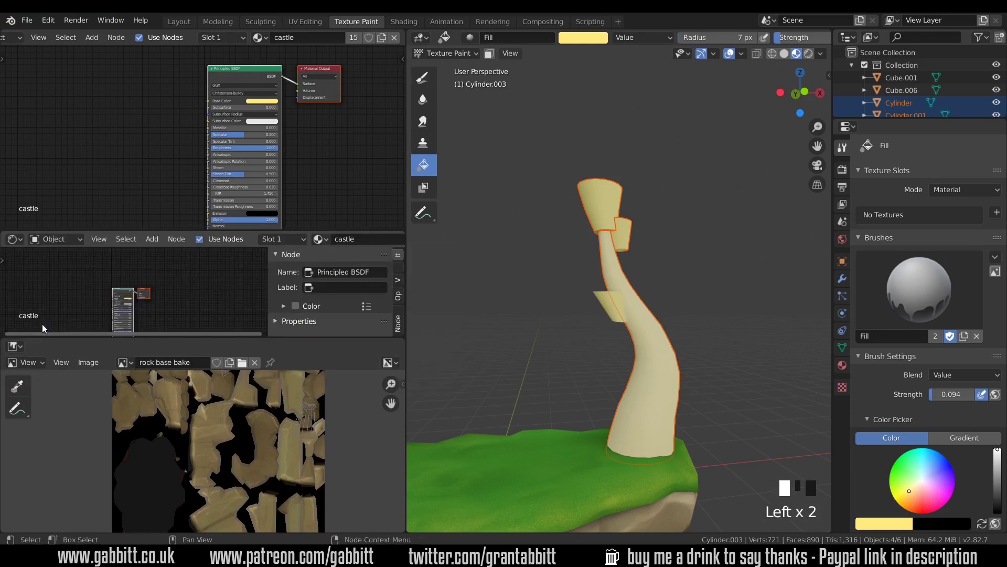
pyautogui.rightClick(169, 337)
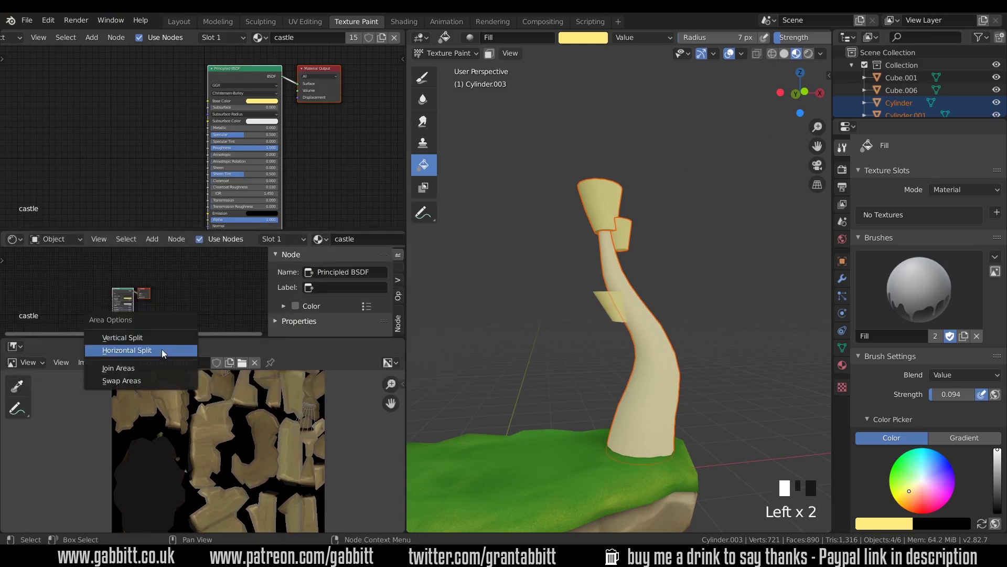
pyautogui.click(159, 367)
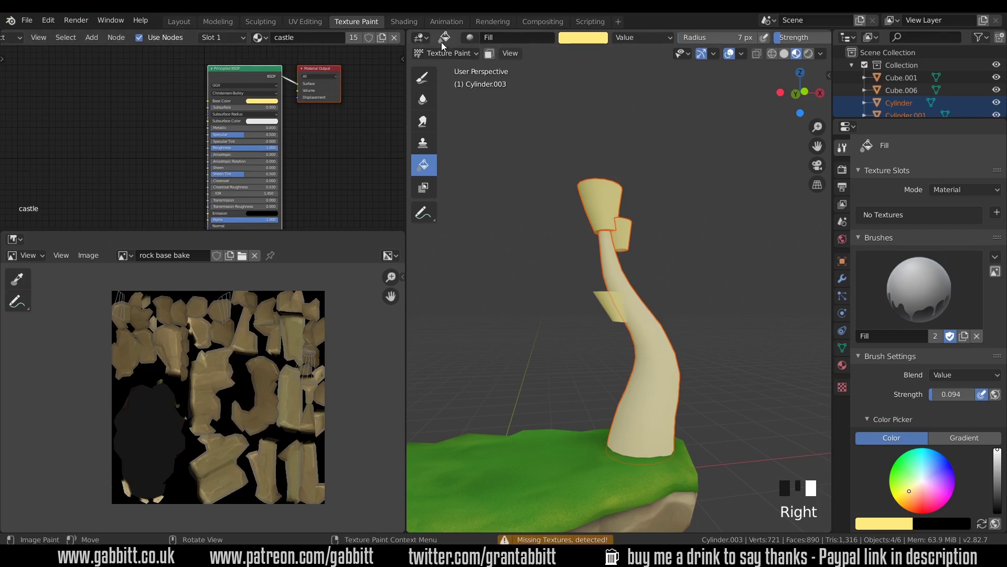
# Switch to Object Mode and select the tower trunk Cylinder
pyautogui.click(454, 53)
pyautogui.click(454, 66)
pyautogui.click(647, 308)
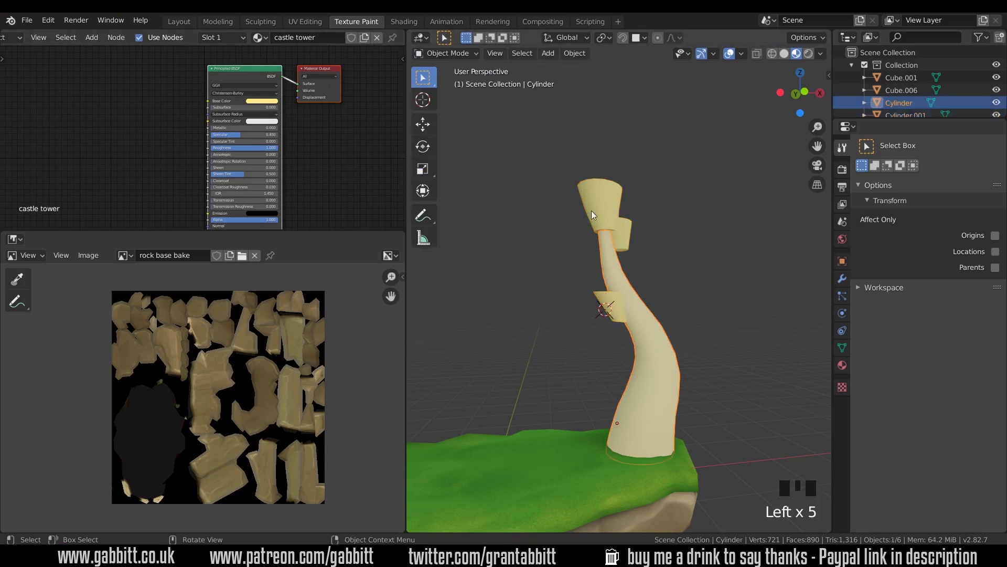
pyautogui.click(600, 194)
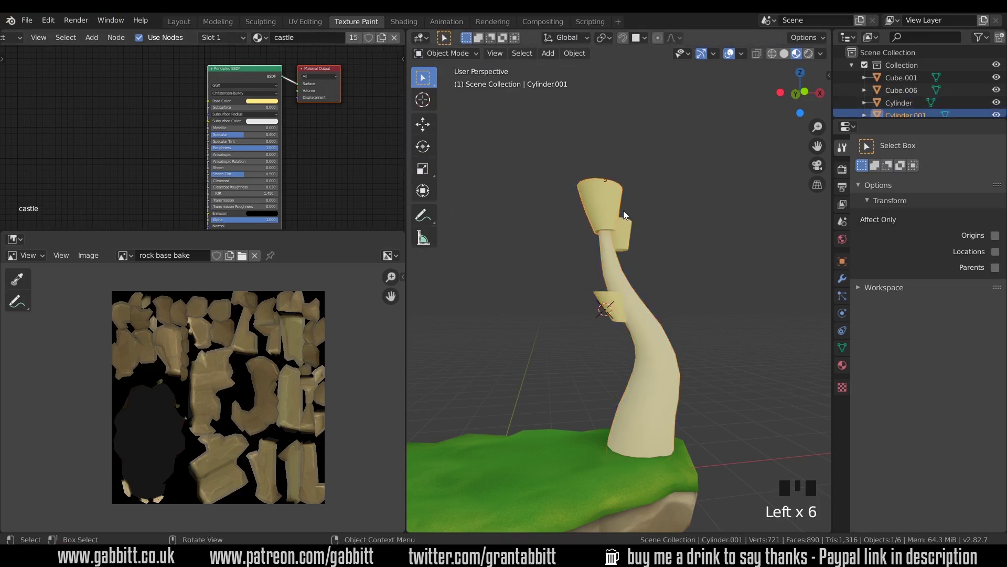
pyautogui.click(647, 329)
# Assign the shared castle material to the trunk in place of castle tower
pyautogui.click(259, 37)
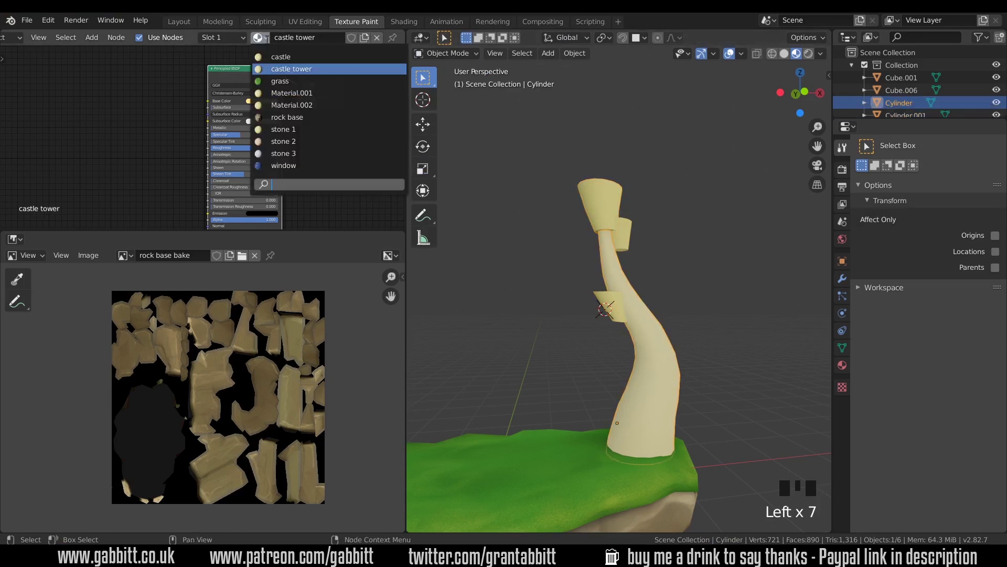
pyautogui.click(281, 57)
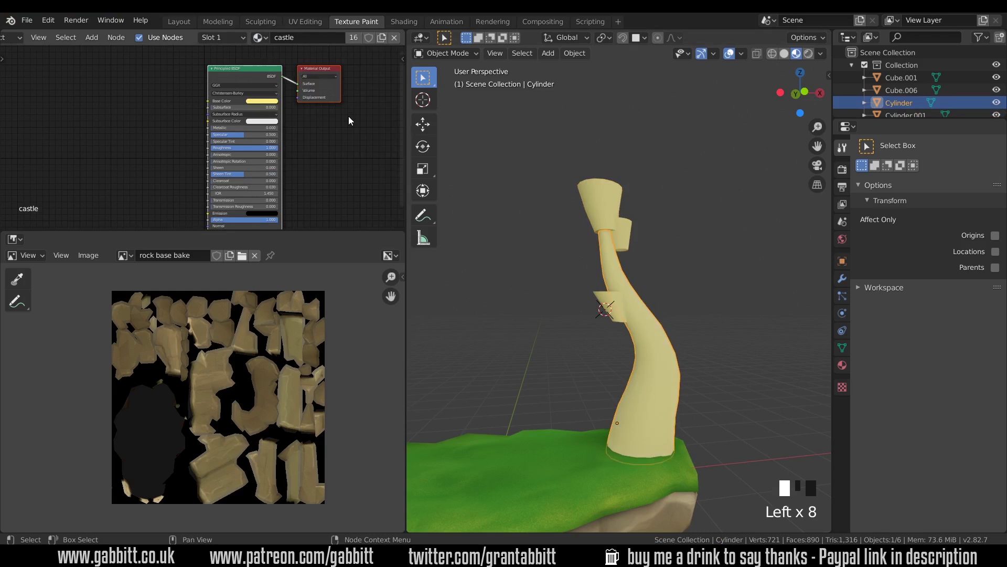
pyautogui.tripleClick(653, 347)
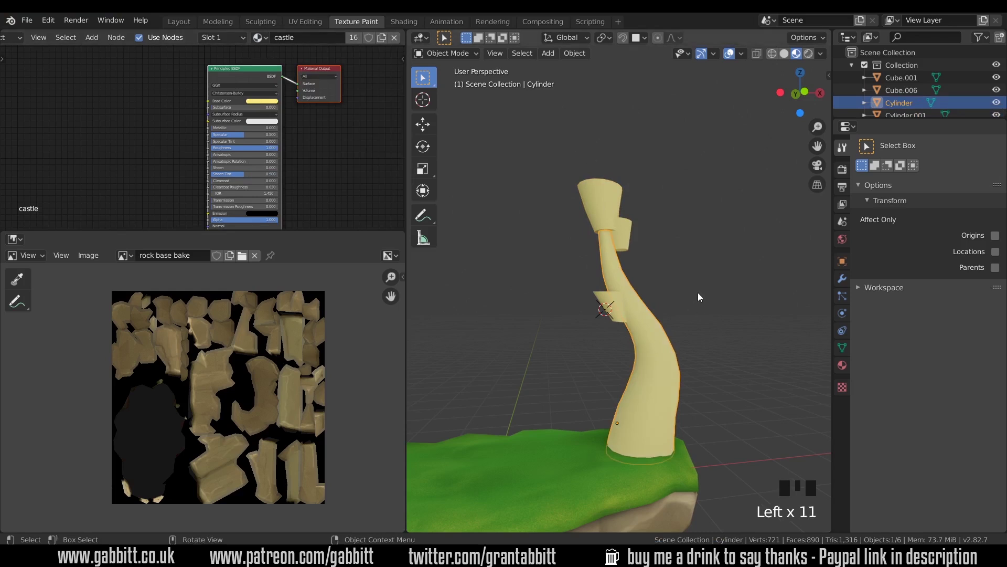
pyautogui.click(446, 53)
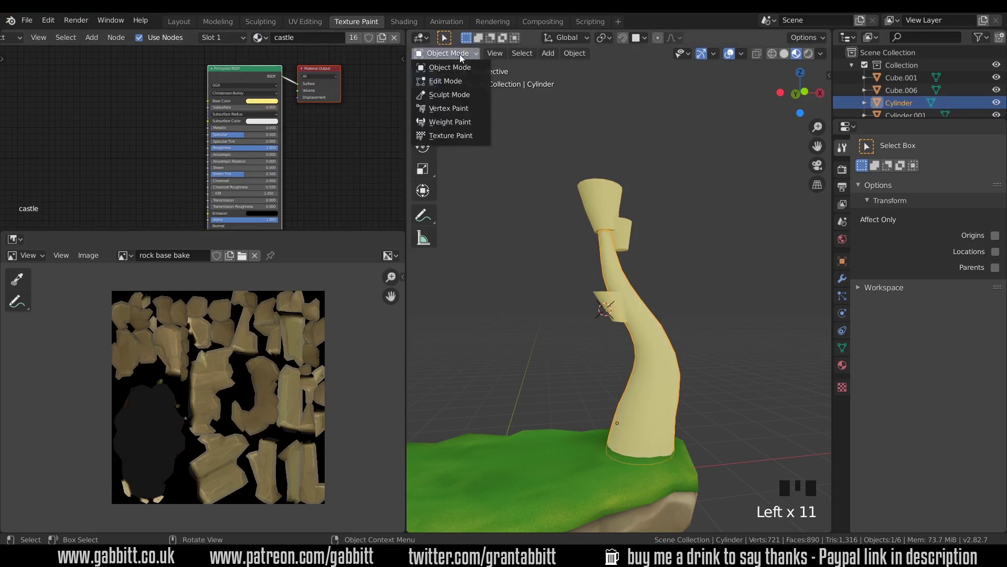
# In Texture Paint, add a 'castle Base Color' texture slot with a pale-yellow fill
pyautogui.click(465, 136)
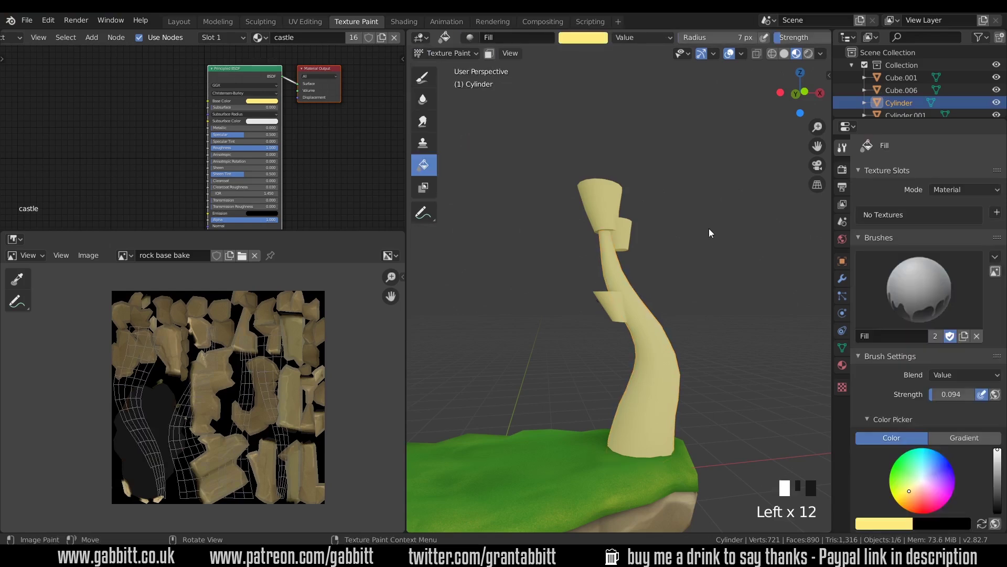
pyautogui.click(999, 213)
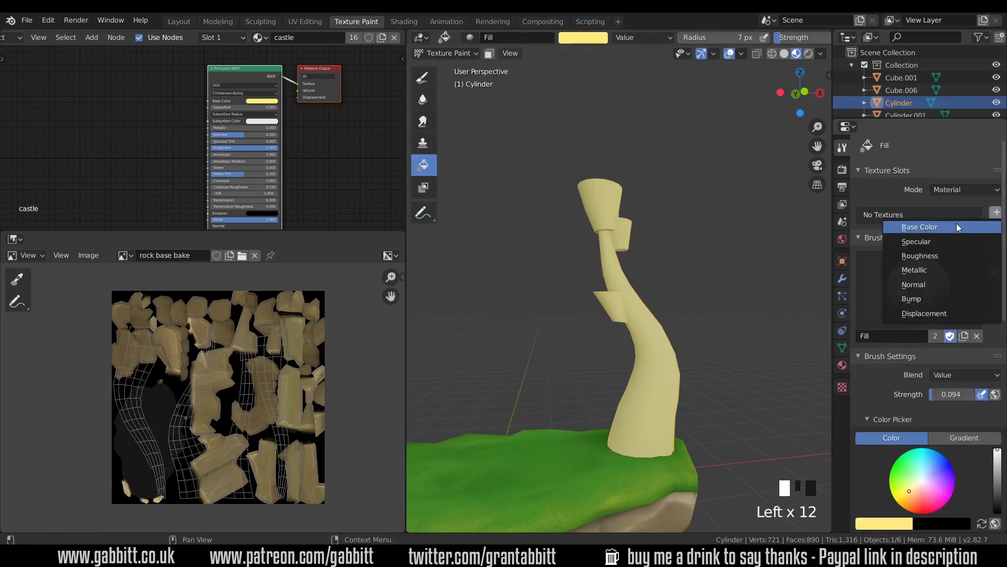
pyautogui.click(954, 223)
pyautogui.click(948, 219)
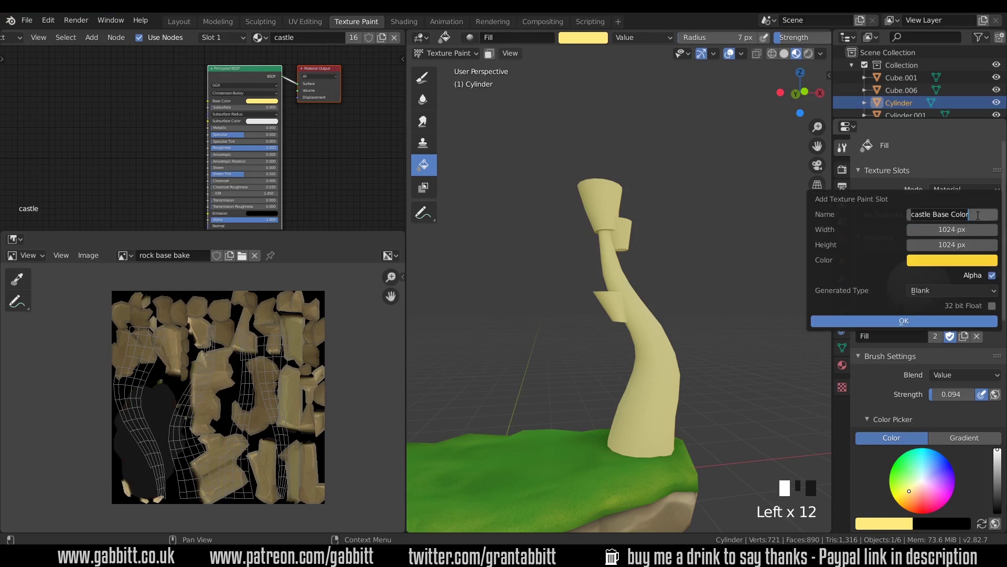
pyautogui.click(938, 261)
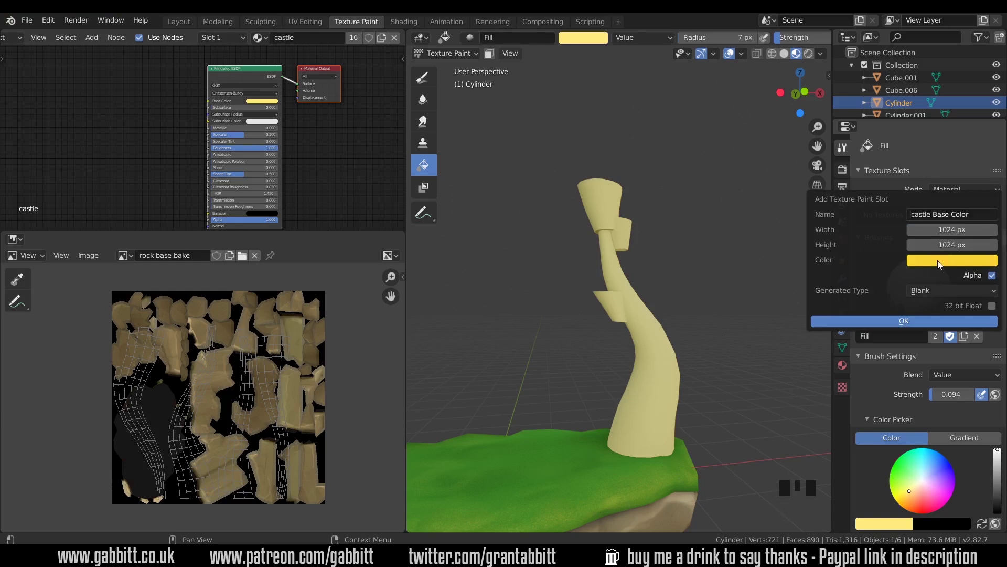
pyautogui.click(939, 263)
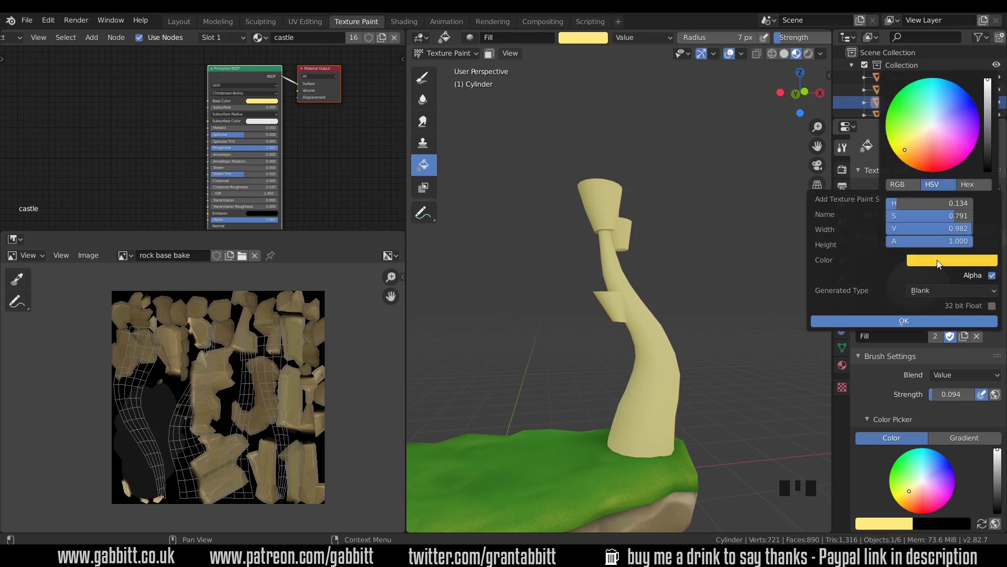
pyautogui.click(915, 143)
# Set the texture size to 2048 × 2048 and create it
pyautogui.click(949, 231)
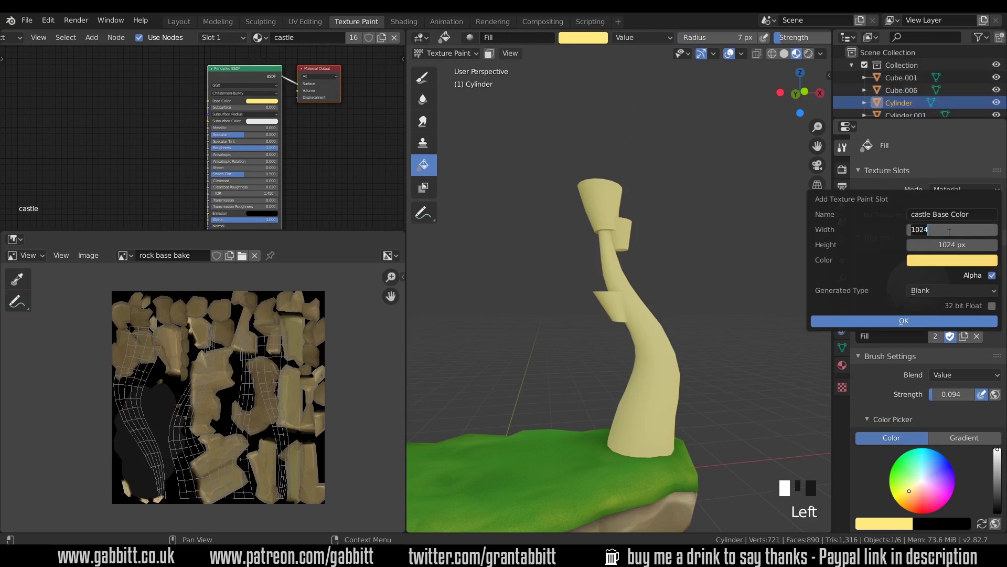
pyautogui.write('2048')
pyautogui.press('Tab')
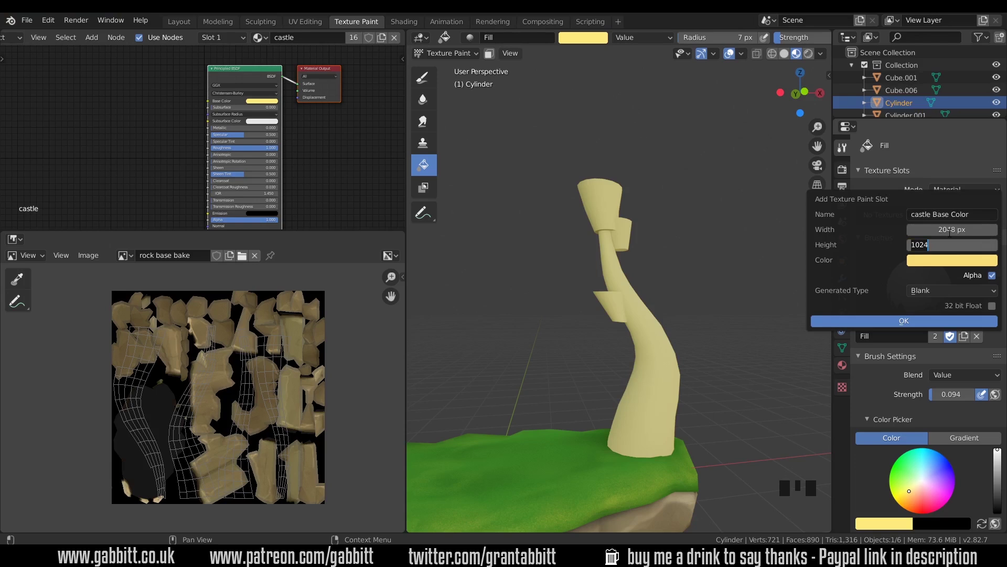
pyautogui.write('2048')
pyautogui.click(968, 307)
pyautogui.click(927, 320)
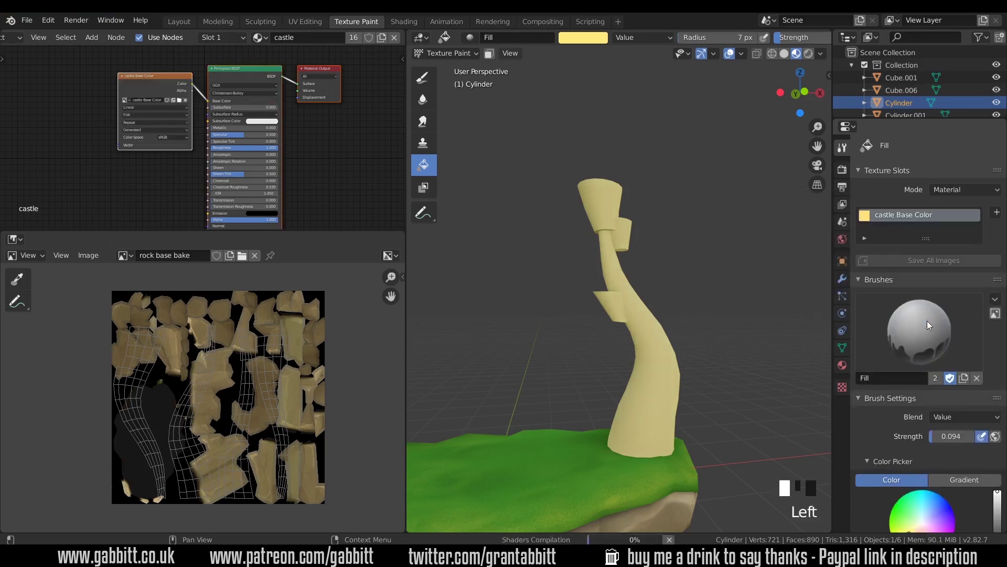
# Return to Object Mode, select the tower pieces, shift the material nodes, and enlarge the outliner
pyautogui.click(447, 53)
pyautogui.click(445, 67)
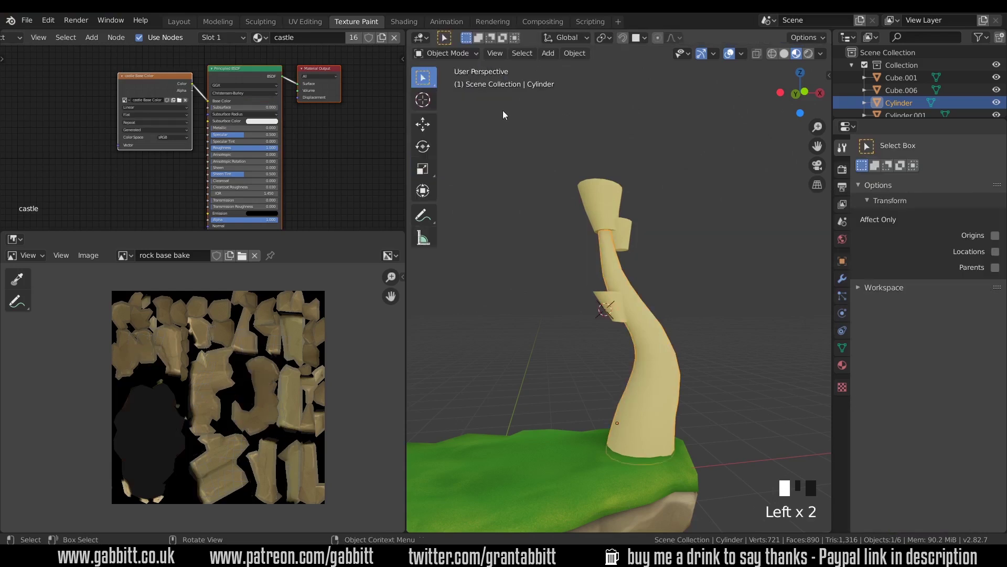
pyautogui.click(592, 195)
pyautogui.click(606, 304)
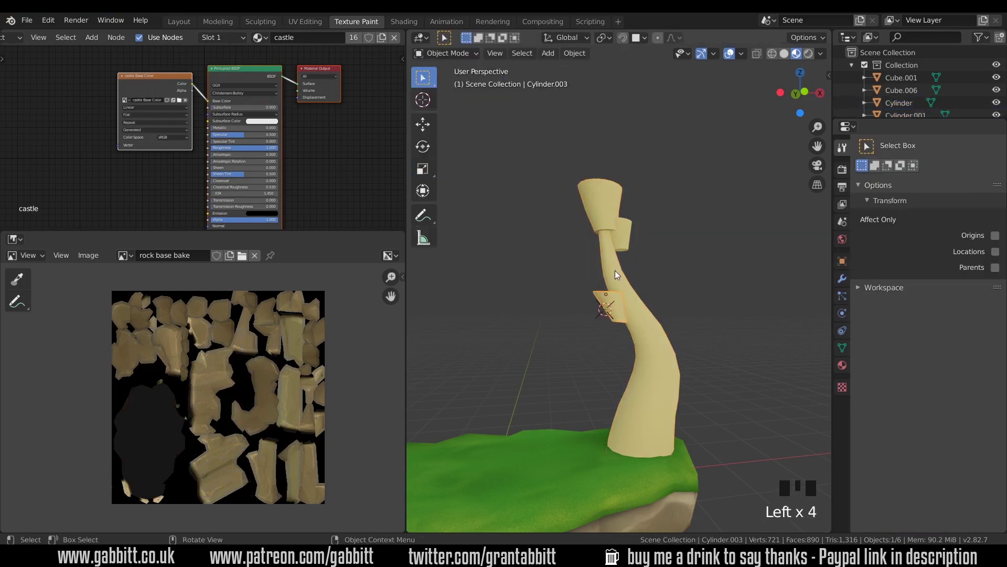
pyautogui.click(630, 293)
pyautogui.click(619, 236)
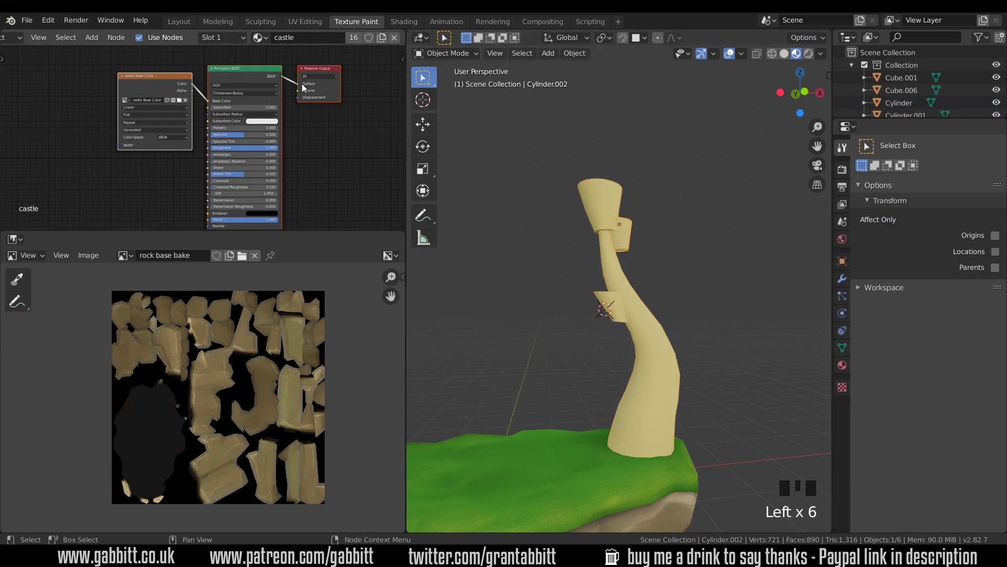
pyautogui.moveTo(144, 84); pyautogui.dragTo(103, 98)
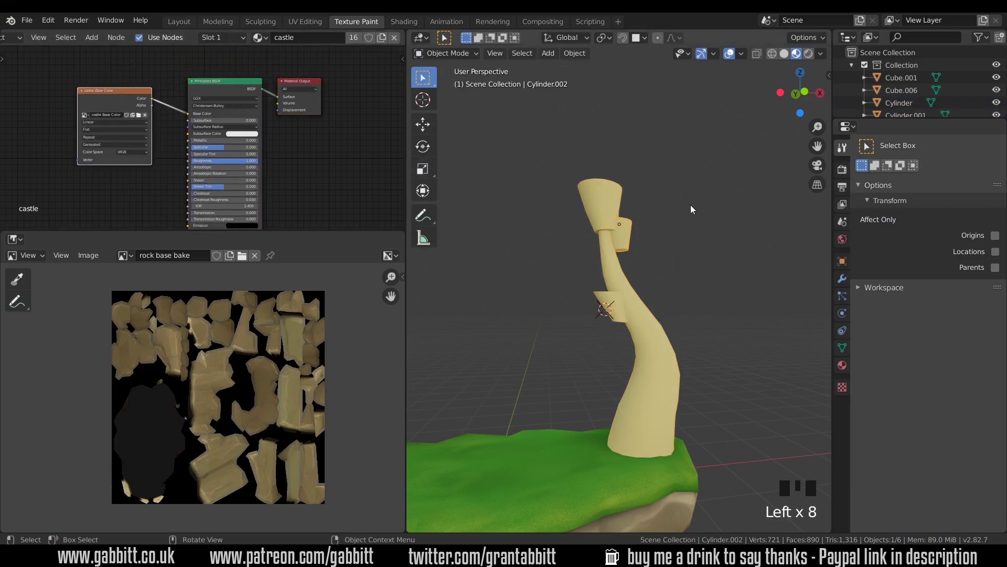
pyautogui.moveTo(901, 121); pyautogui.dragTo(903, 212)
# Hide the main castle collection, show roofs and bricks, and select Cylinder.004
pyautogui.click(996, 65)
pyautogui.scroll(-4, 965, 149)
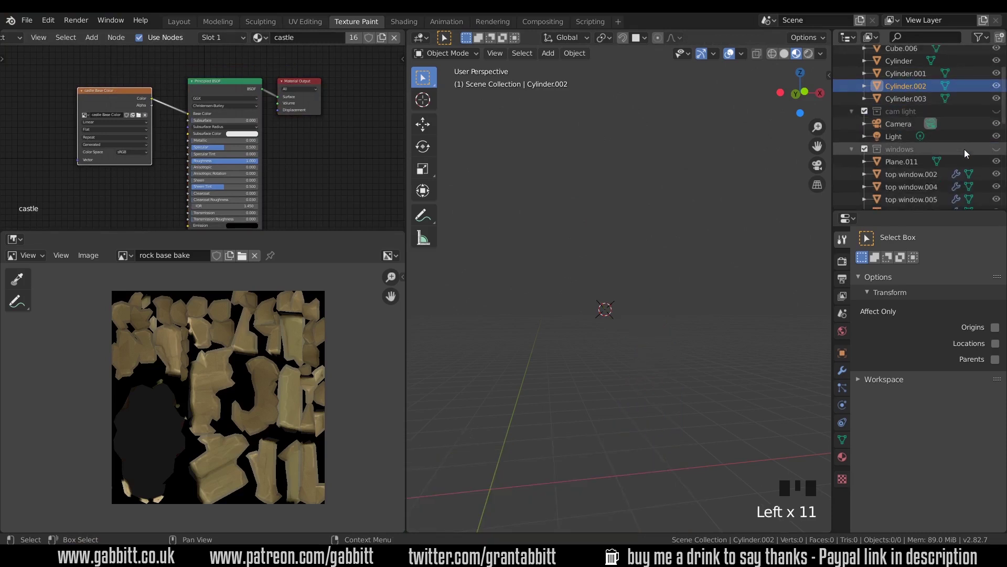
pyautogui.click(997, 182)
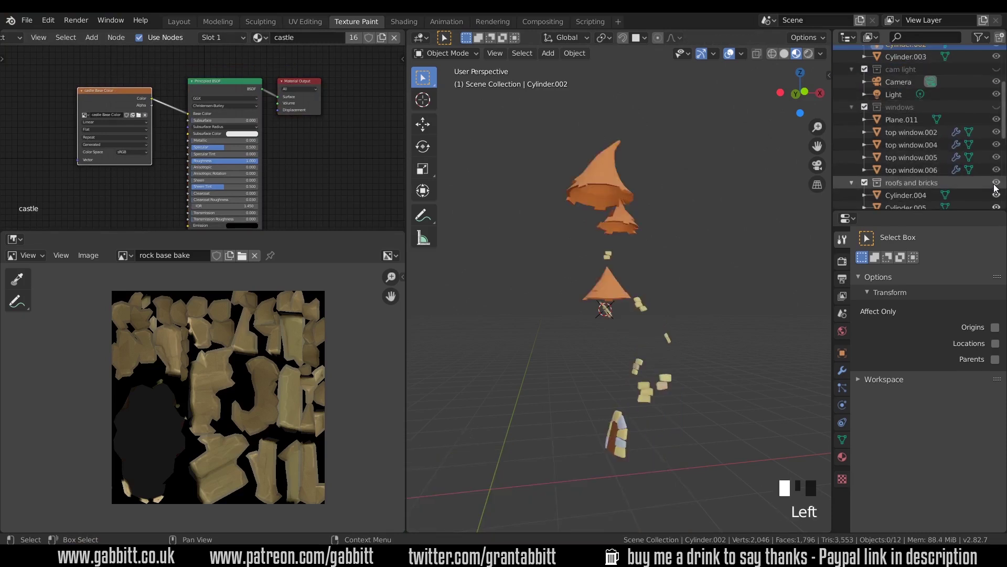
pyautogui.click(596, 180)
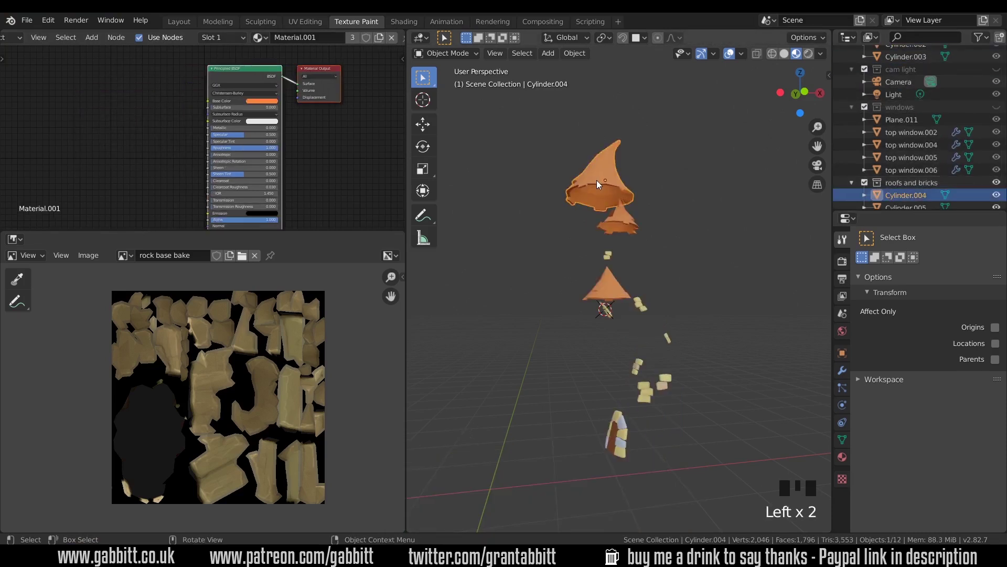
# Rename Material.001 to 'roofs and bricks'
pyautogui.doubleClick(319, 36)
pyautogui.write('roofs and bricks')
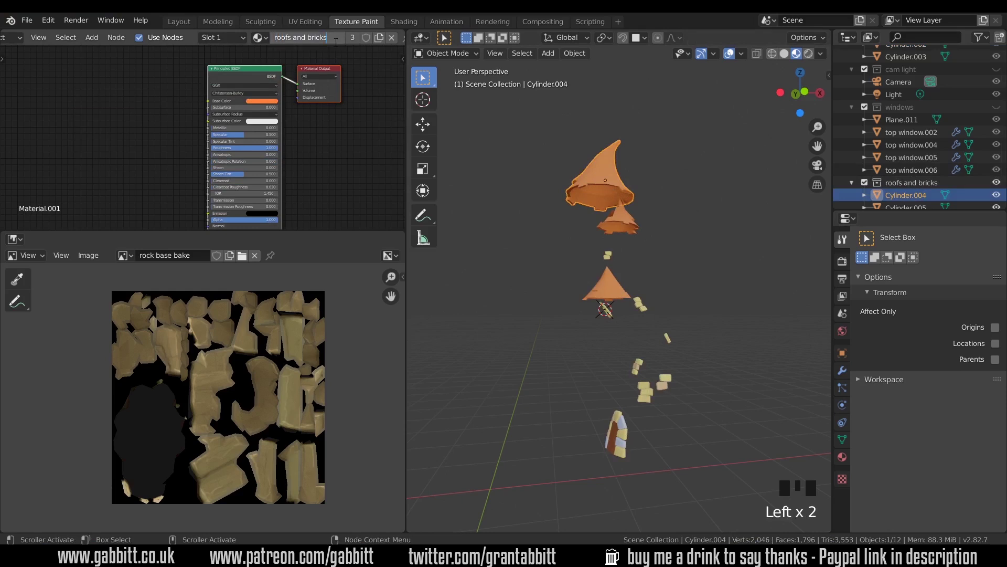
pyautogui.press('Return')
# Box-select all roof and brick pieces and link the active material to them with Ctrl+L
pyautogui.moveTo(554, 136); pyautogui.dragTo(714, 474)
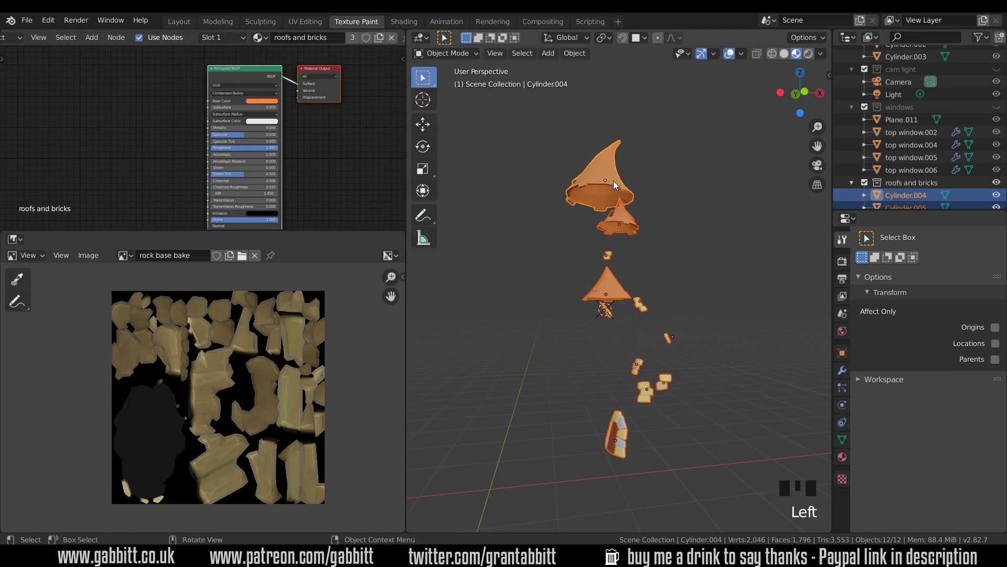
pyautogui.hotkey('ctrl', 'l')
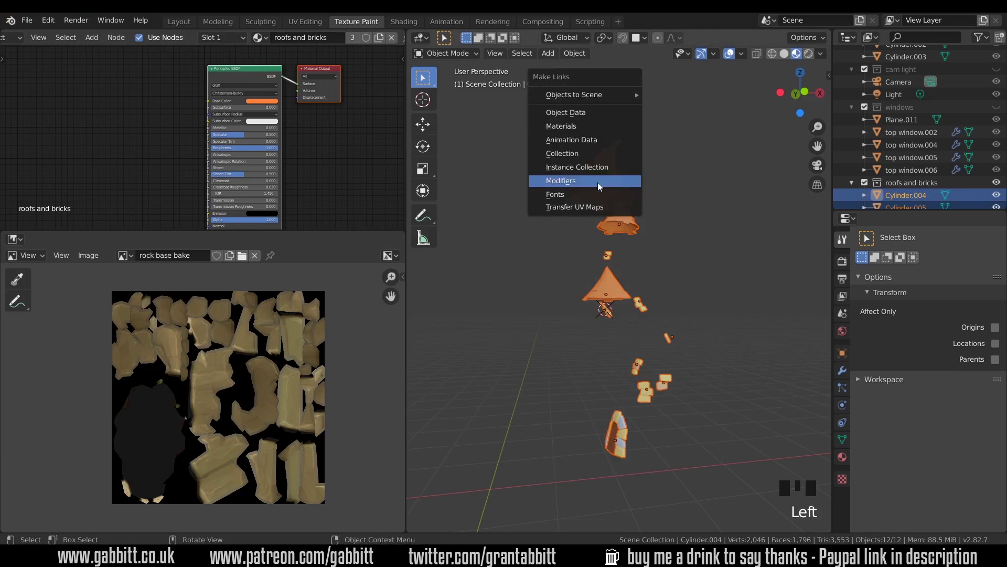
pyautogui.click(579, 128)
pyautogui.moveTo(616, 207); pyautogui.dragTo(641, 424, button='middle')
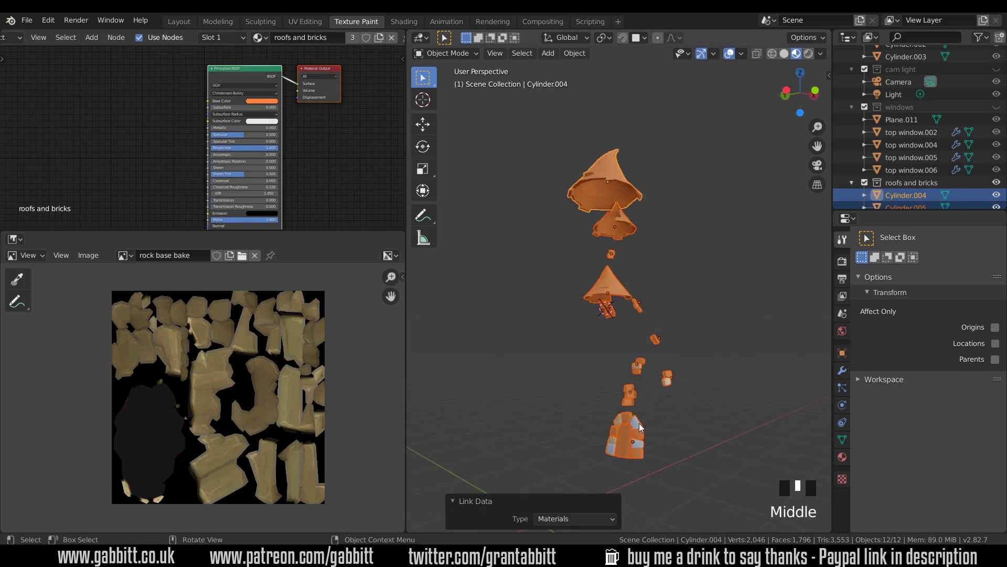
# Select the bottom piece and remove its extra material slots, including stone 2
pyautogui.click(639, 434)
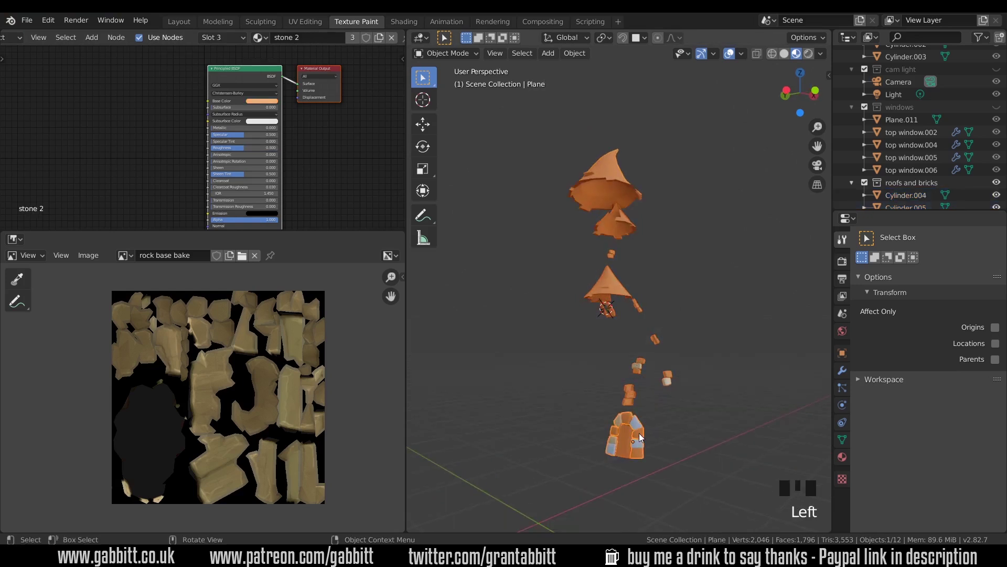
pyautogui.click(842, 456)
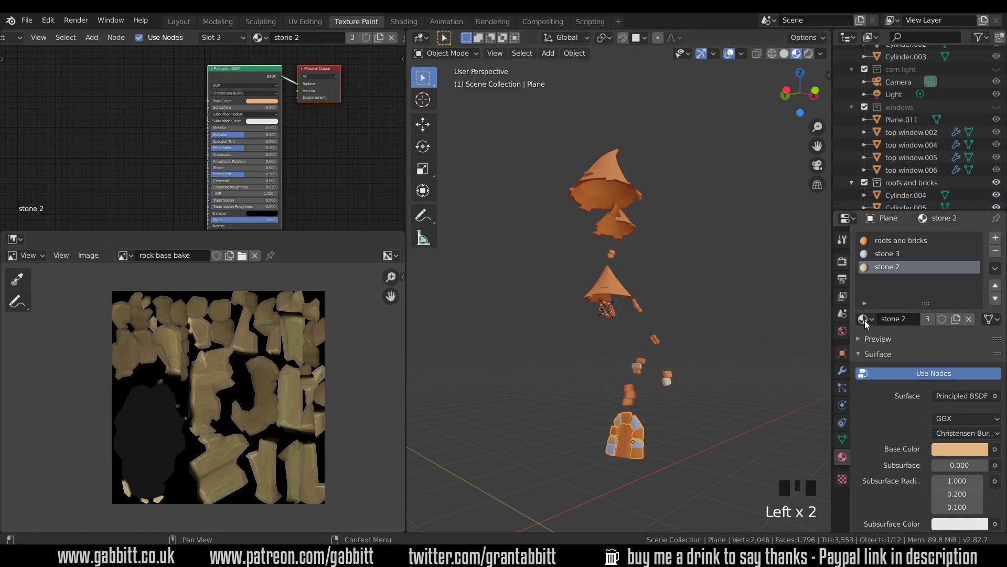
pyautogui.click(995, 251)
pyautogui.click(996, 252)
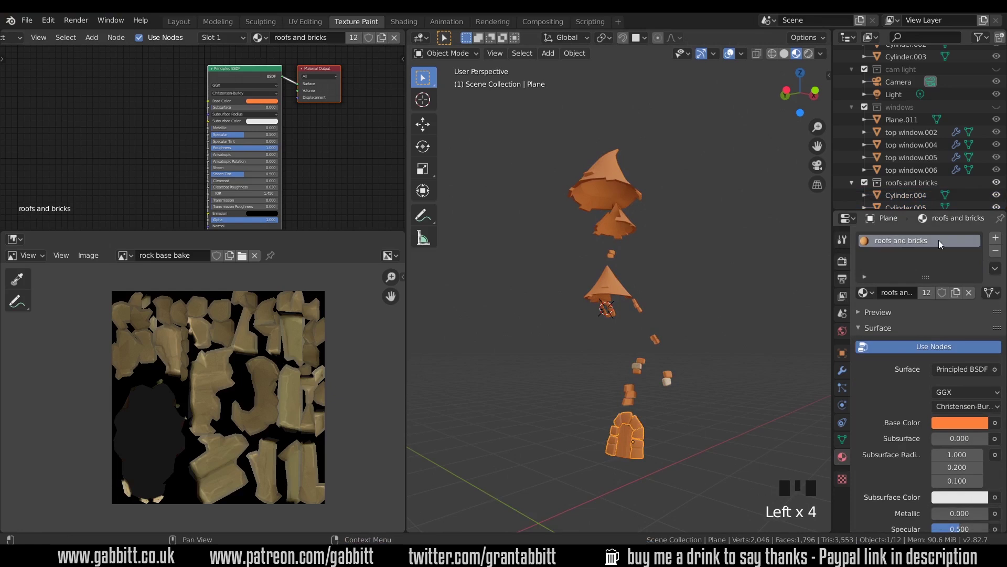
pyautogui.moveTo(759, 372); pyautogui.dragTo(679, 382, button='middle')
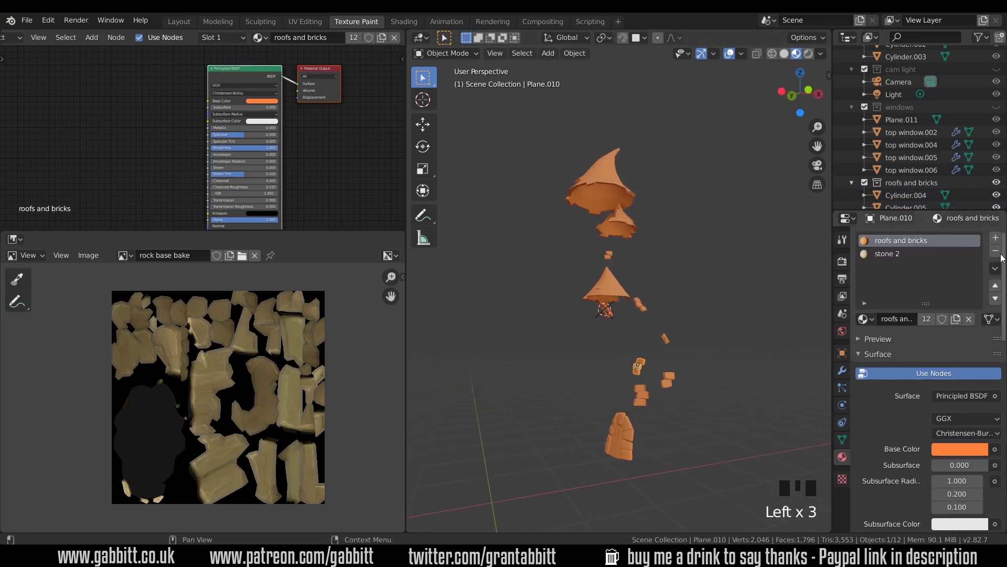
pyautogui.click(996, 252)
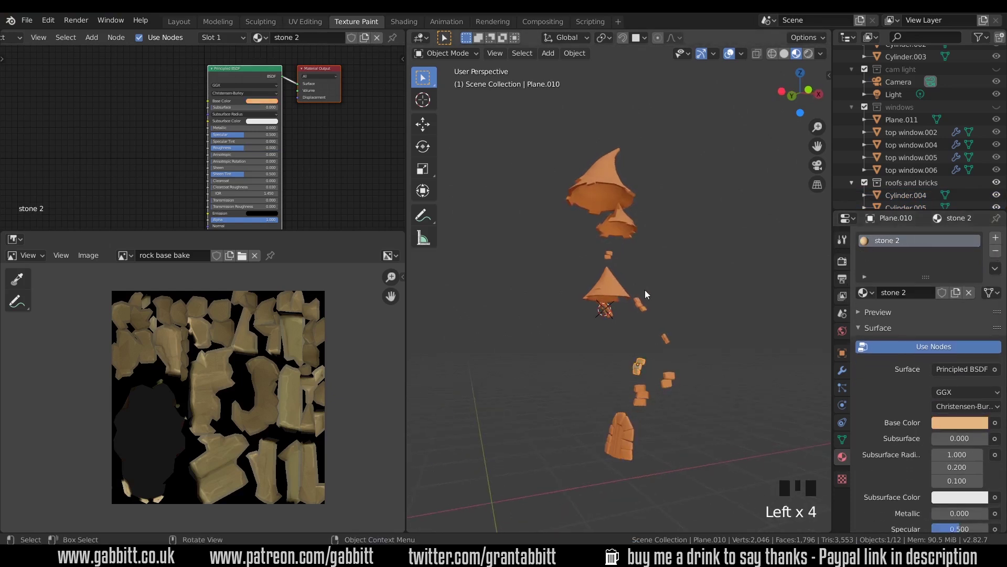
pyautogui.moveTo(645, 290); pyautogui.dragTo(682, 288, button='middle')
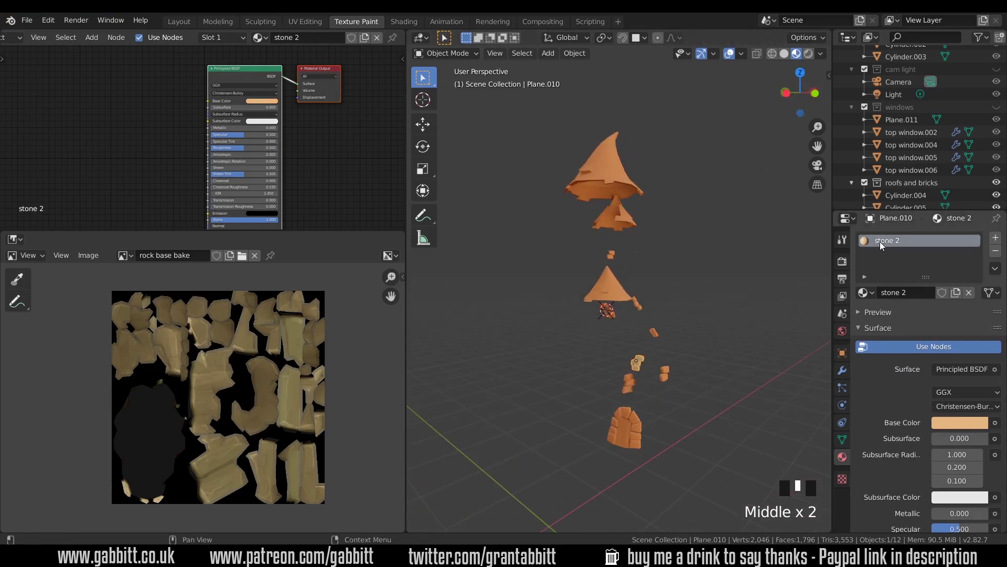
# Assign the roofs and bricks material to the remaining slot
pyautogui.click(863, 292)
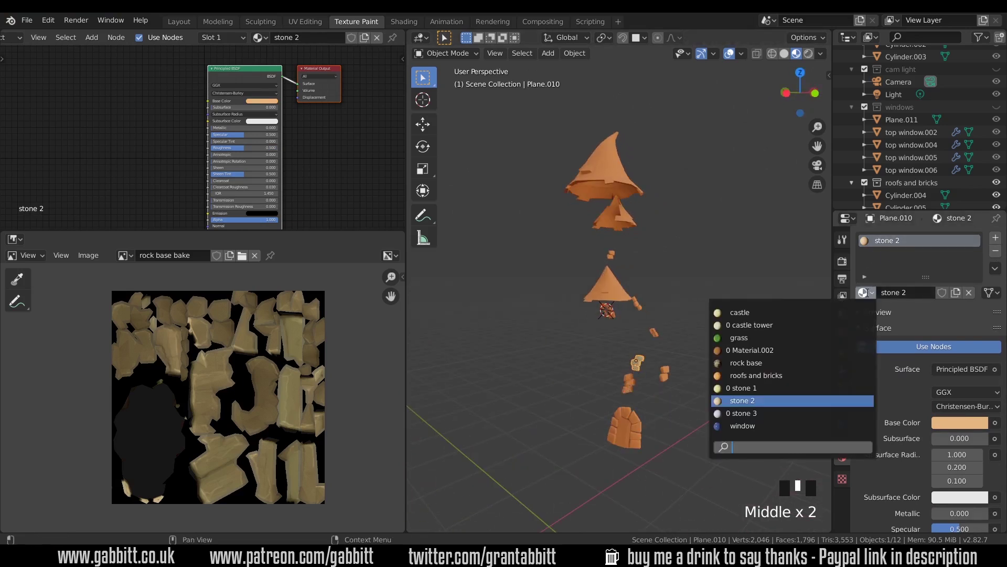
pyautogui.click(759, 375)
pyautogui.moveTo(759, 376); pyautogui.dragTo(697, 353, button='middle')
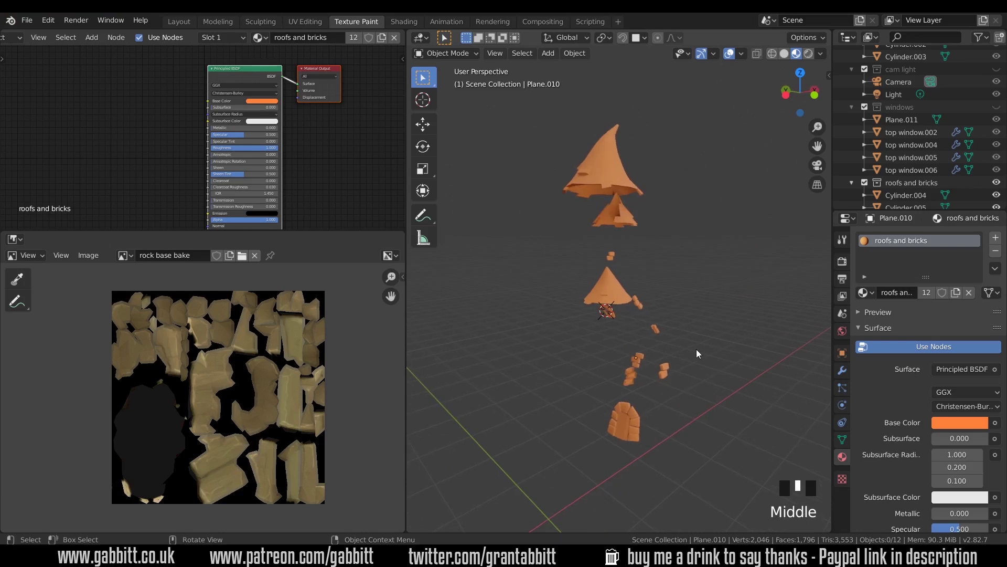
pyautogui.click(443, 53)
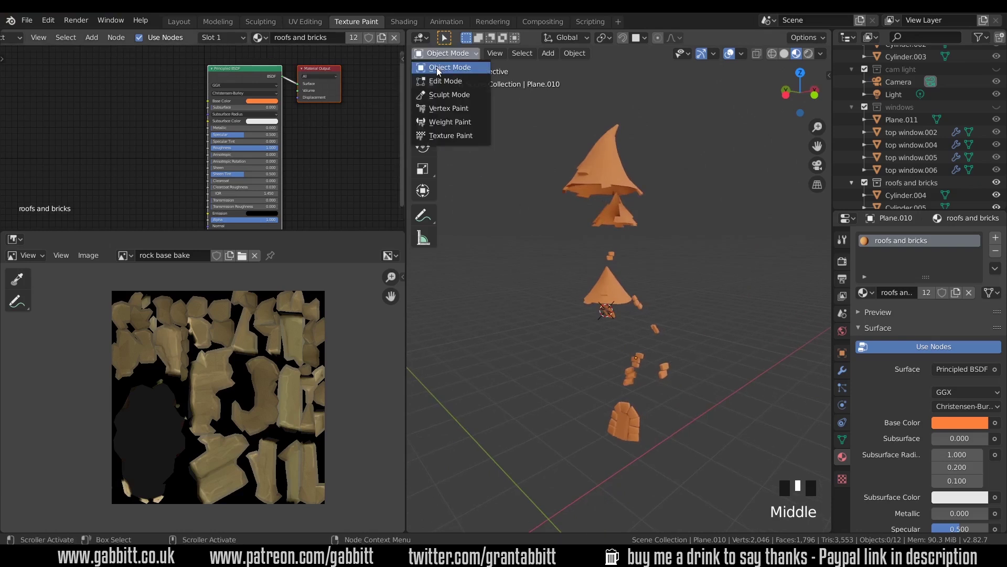
# In Texture Paint, add a red 2048 px Base Color texture slot to roofs and bricks
pyautogui.click(454, 128)
pyautogui.moveTo(719, 225); pyautogui.dragTo(841, 242, button='middle')
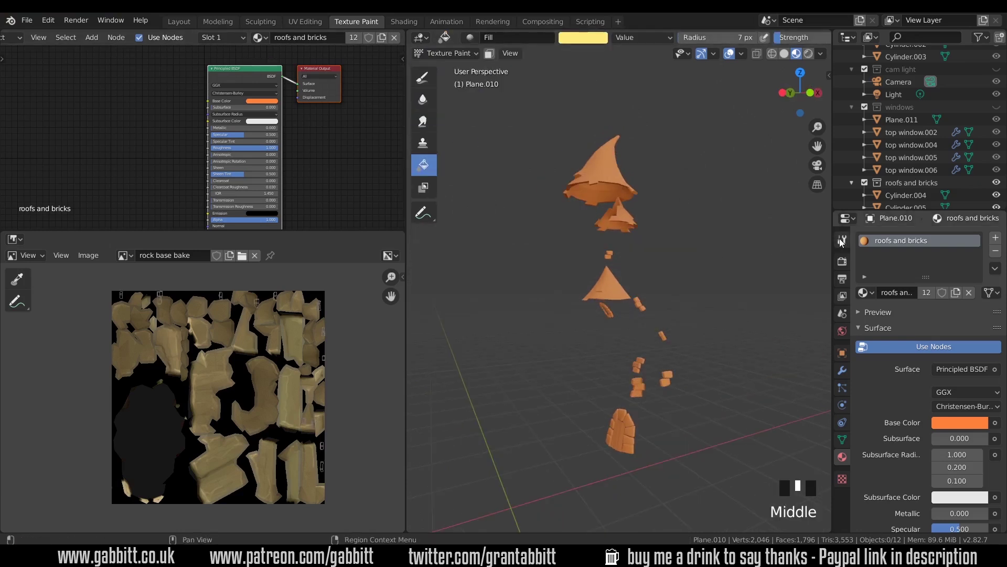
pyautogui.click(842, 241)
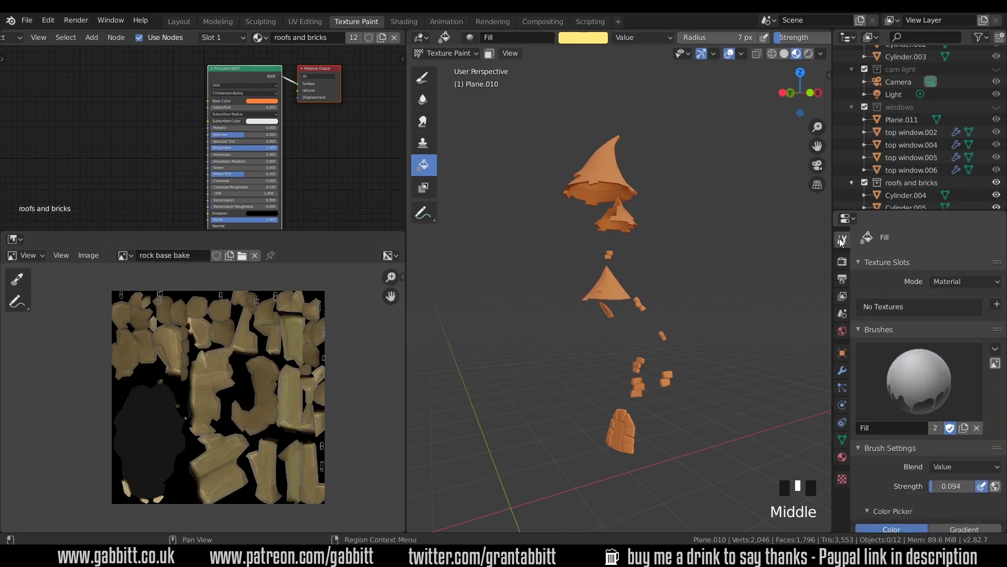
pyautogui.click(996, 304)
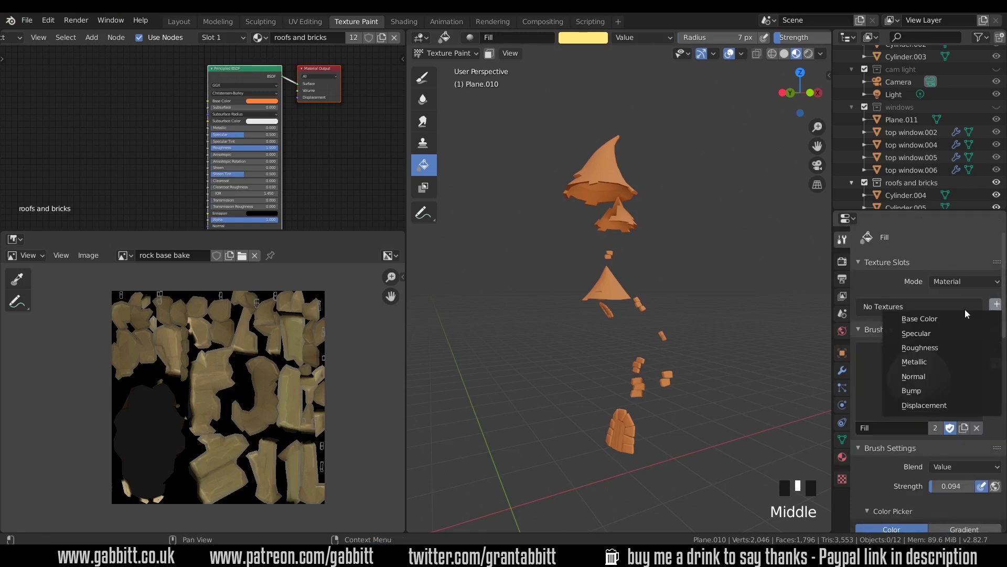
pyautogui.click(966, 316)
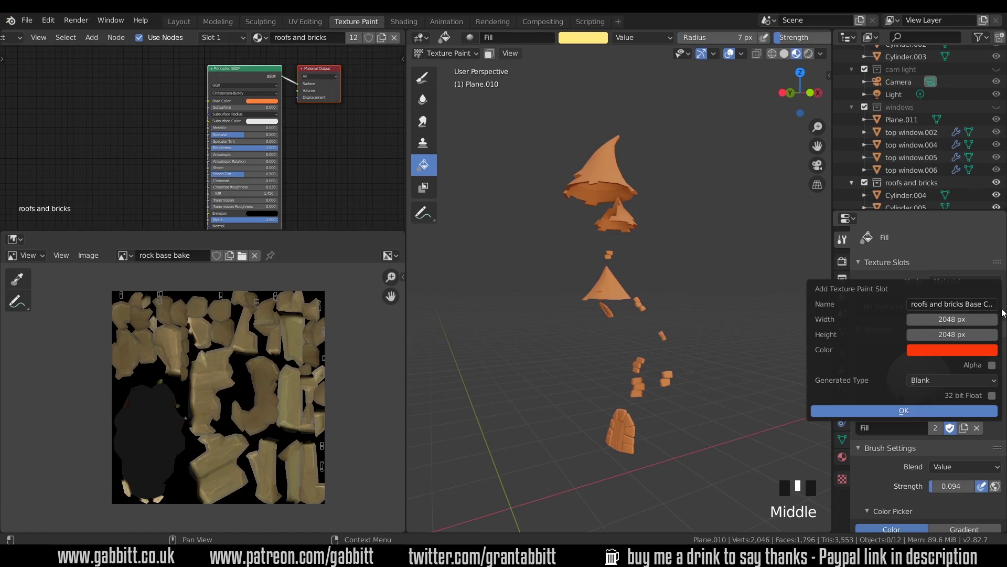
pyautogui.click(926, 414)
# Select the new image texture node and move it left and down
pyautogui.click(72, 130)
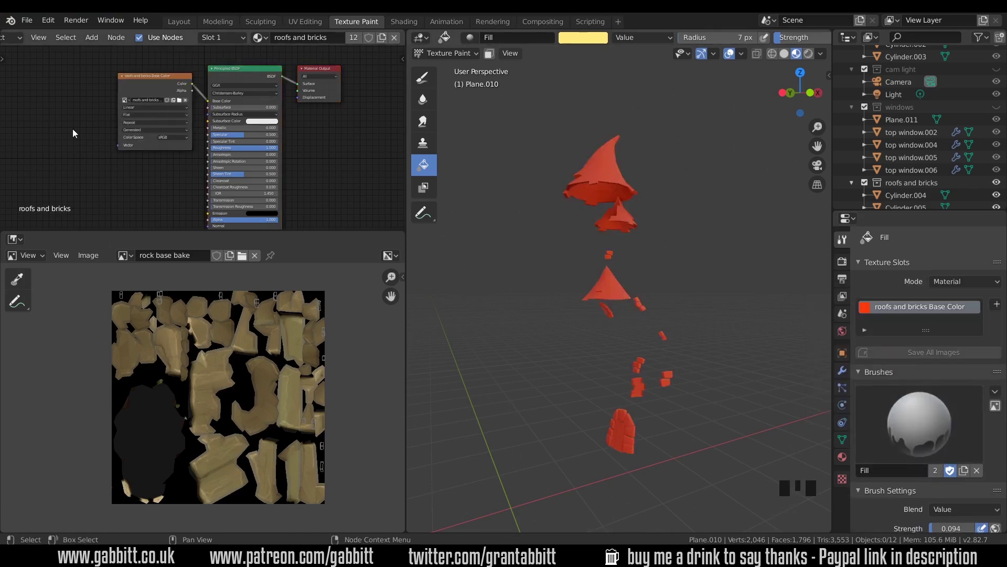
pyautogui.click(142, 88)
pyautogui.moveTo(142, 88); pyautogui.dragTo(124, 97)
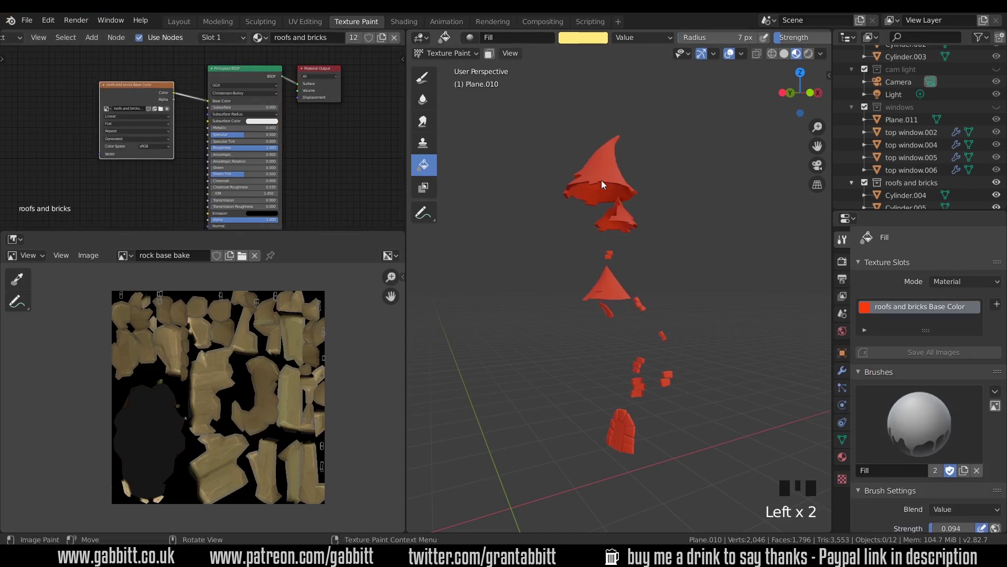
# Paint a test stroke on the roof with the Draw brush
pyautogui.click(423, 77)
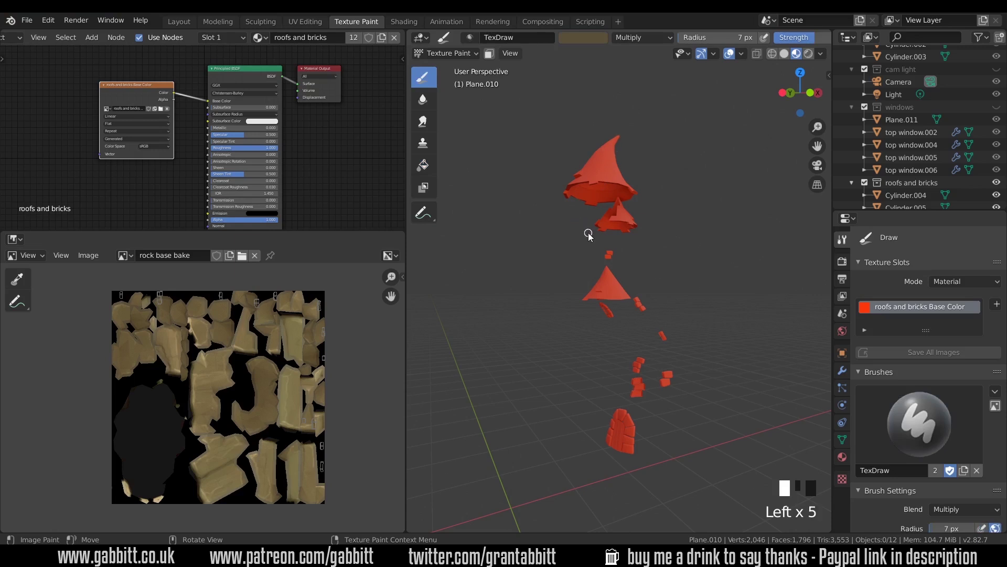
pyautogui.click(605, 174)
pyautogui.click(580, 181)
# Select Cylinder.004 in Object Mode, return to Texture Paint, and undo the stray stroke
pyautogui.click(468, 55)
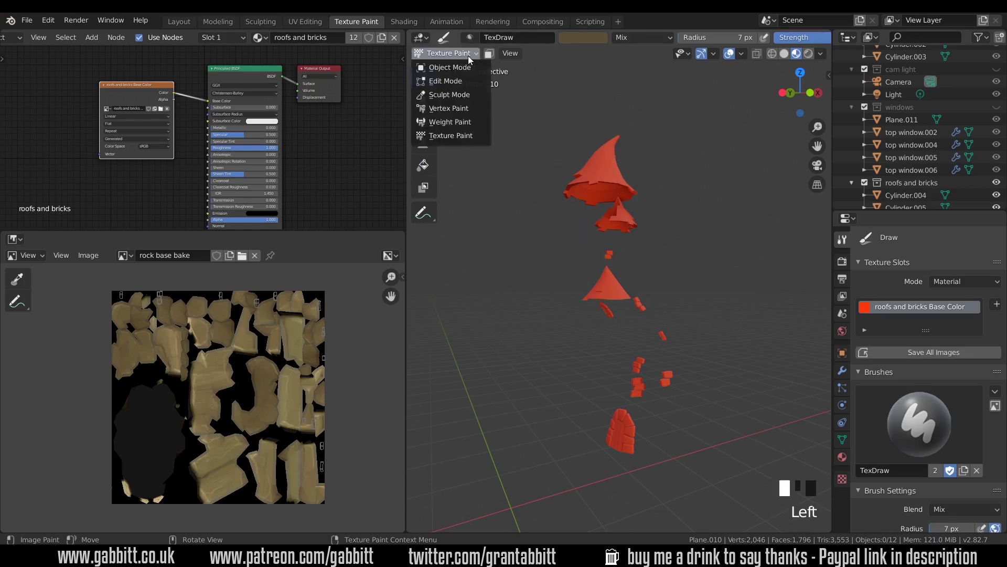
pyautogui.click(449, 67)
pyautogui.click(596, 171)
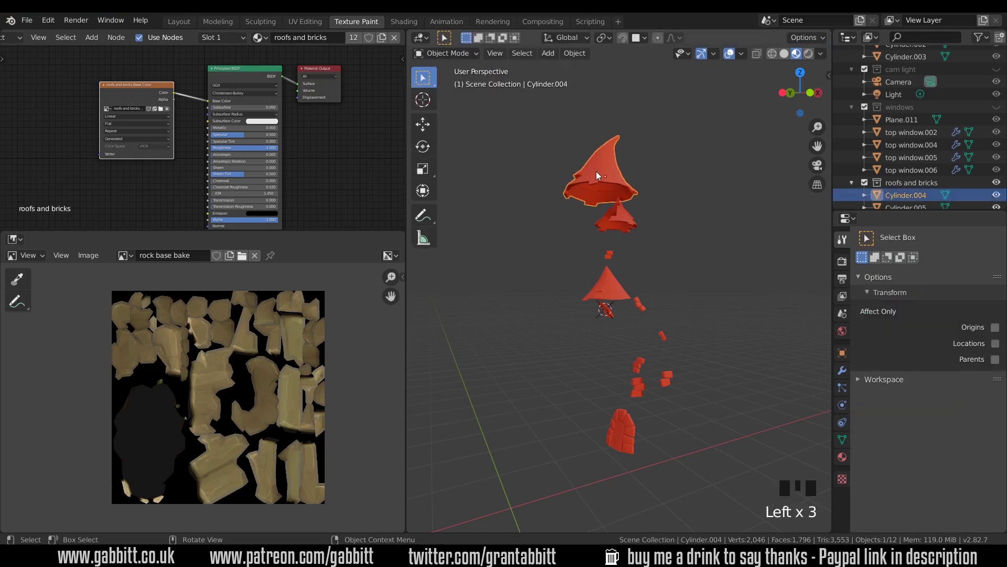
pyautogui.click(449, 54)
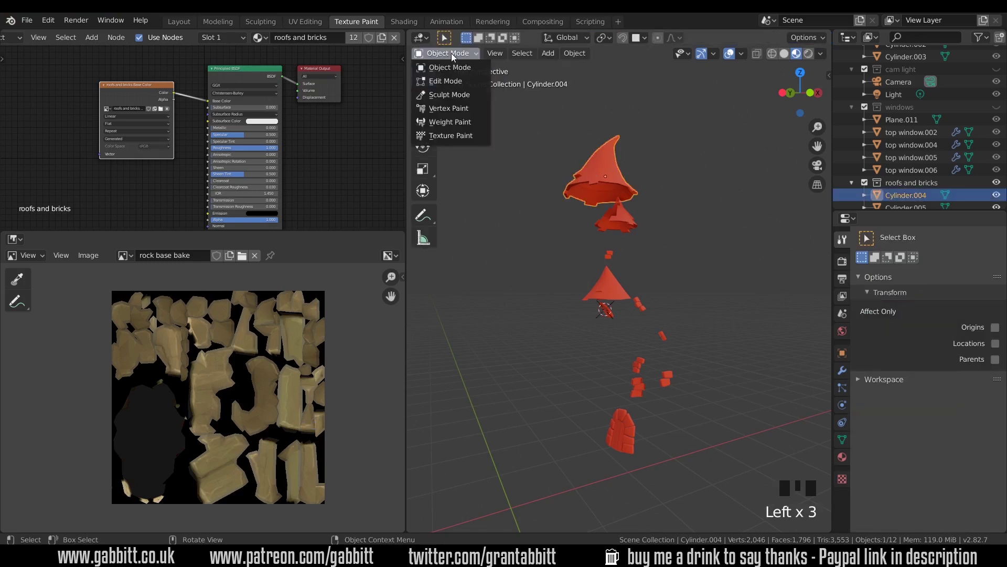
pyautogui.click(449, 136)
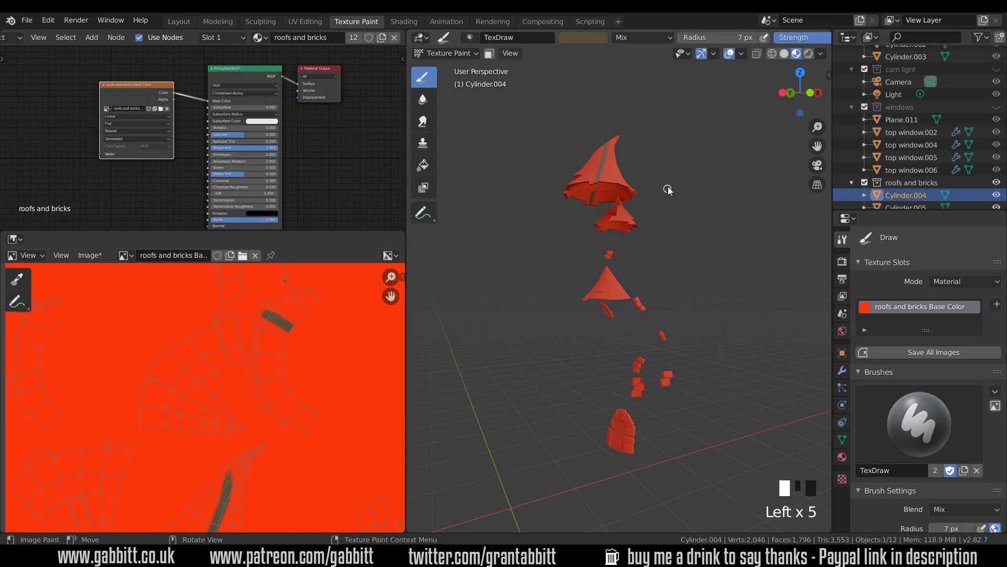
pyautogui.hotkey('ctrl', 'z')
# Make the hidden Collection visible again to show the tower and island
pyautogui.scroll(-1, 307, 380)
pyautogui.scroll(-3, 307, 380)
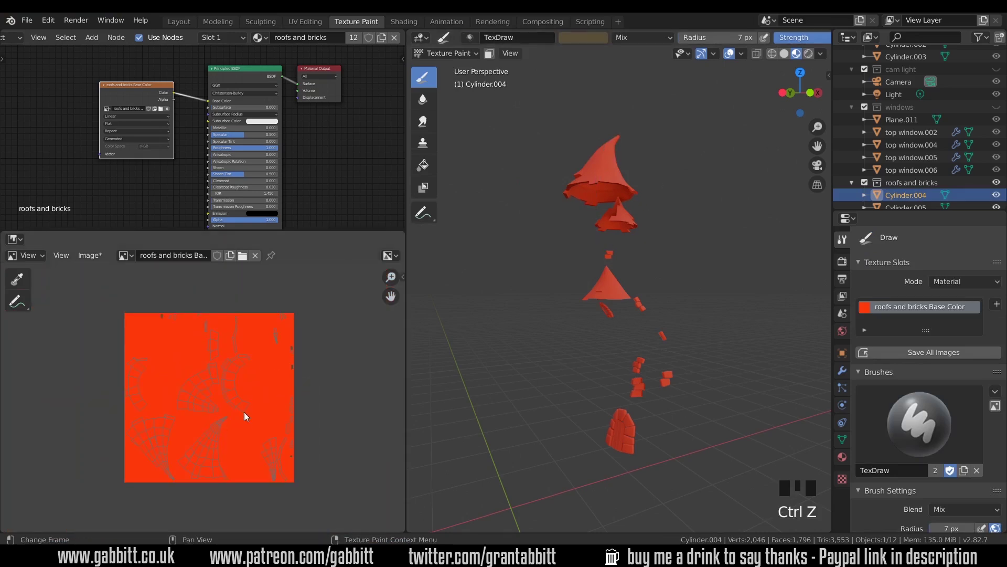
pyautogui.scroll(5, 918, 131)
pyautogui.click(996, 65)
pyautogui.moveTo(662, 288); pyautogui.dragTo(597, 284, button='middle')
# Unhide the four top window objects and paint a dark stroke on the red roof
pyautogui.scroll(-5, 959, 151)
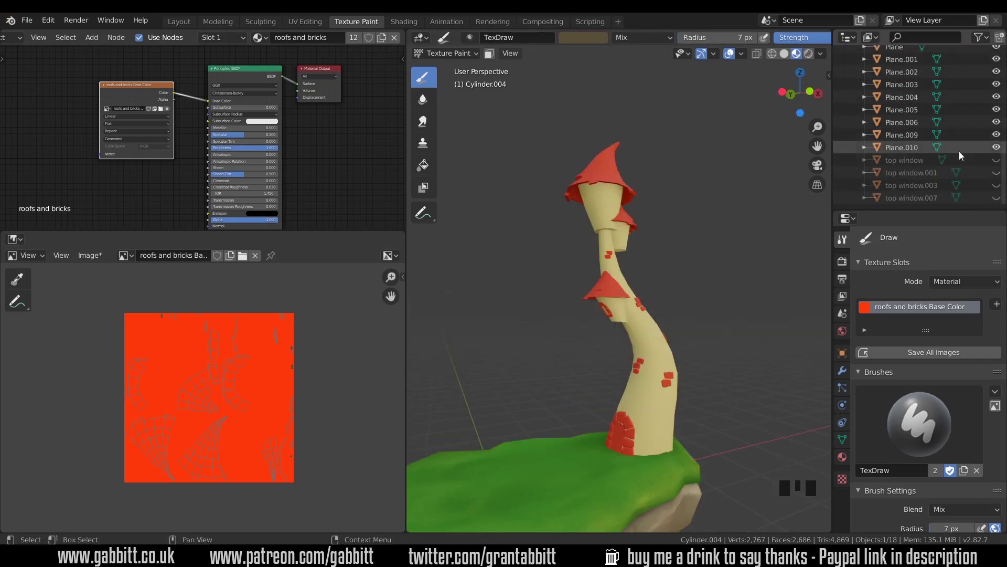
pyautogui.moveTo(996, 160); pyautogui.dragTo(996, 197)
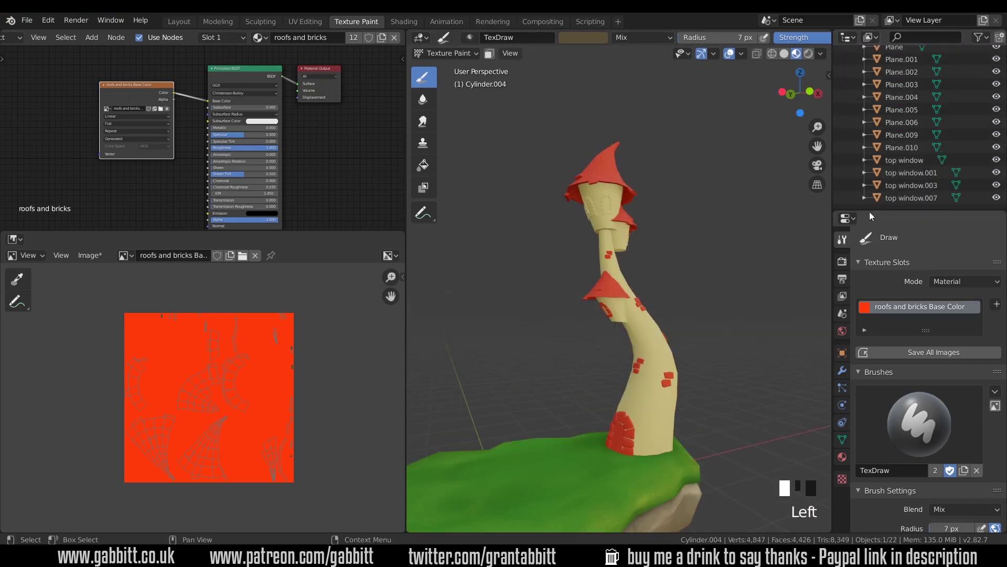
pyautogui.moveTo(666, 230); pyautogui.dragTo(654, 230, button='middle')
pyautogui.moveTo(691, 229); pyautogui.dragTo(622, 232, button='middle')
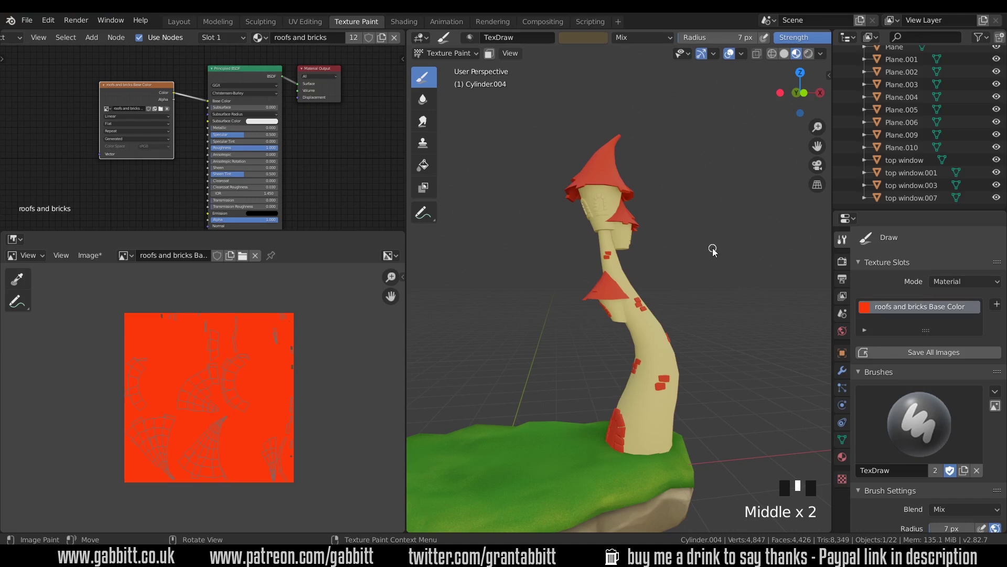
pyautogui.moveTo(606, 155); pyautogui.dragTo(596, 188)
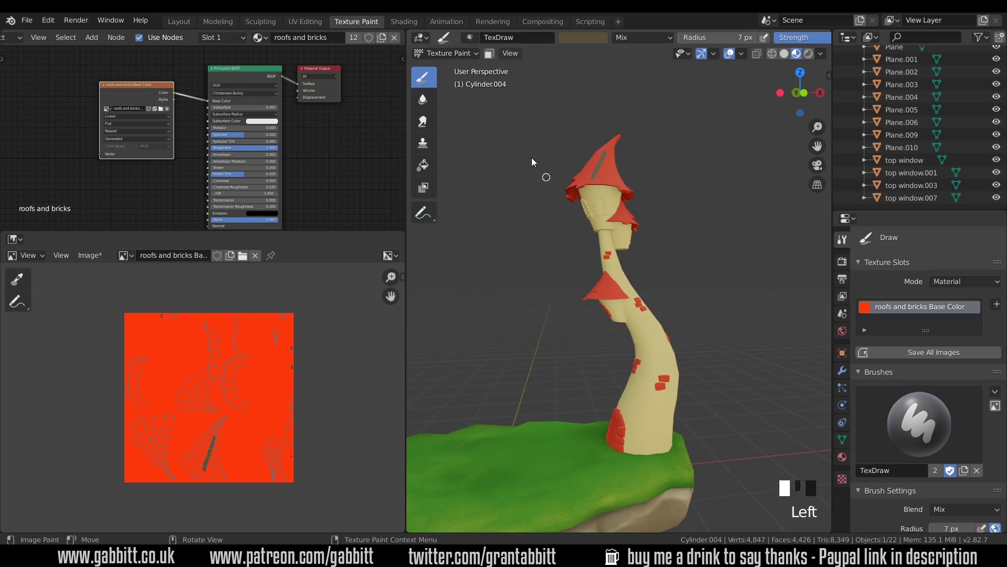
# Select window.003 in Object Mode, return to Texture Paint, and undo the recent changes
pyautogui.click(457, 53)
pyautogui.click(457, 71)
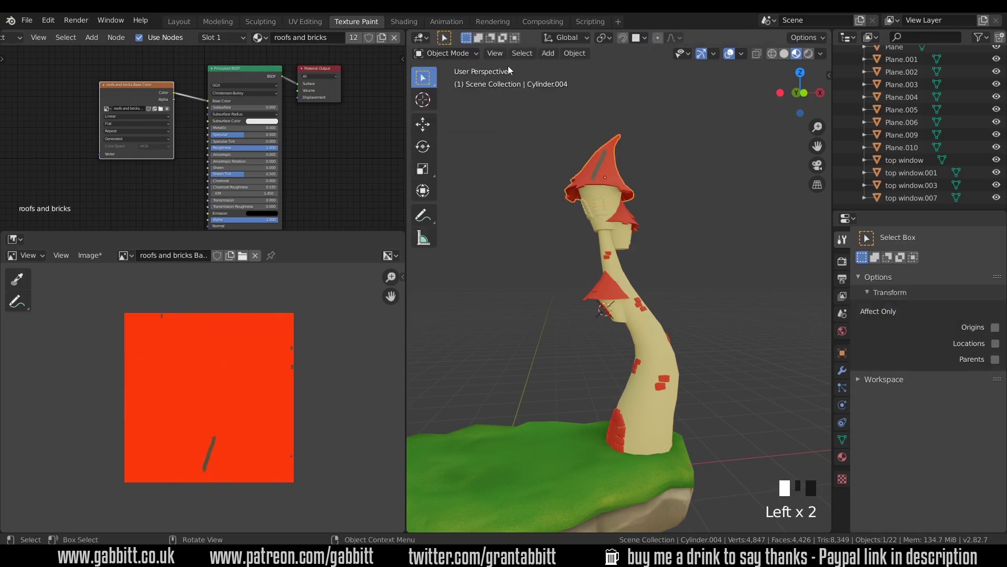
pyautogui.click(600, 191)
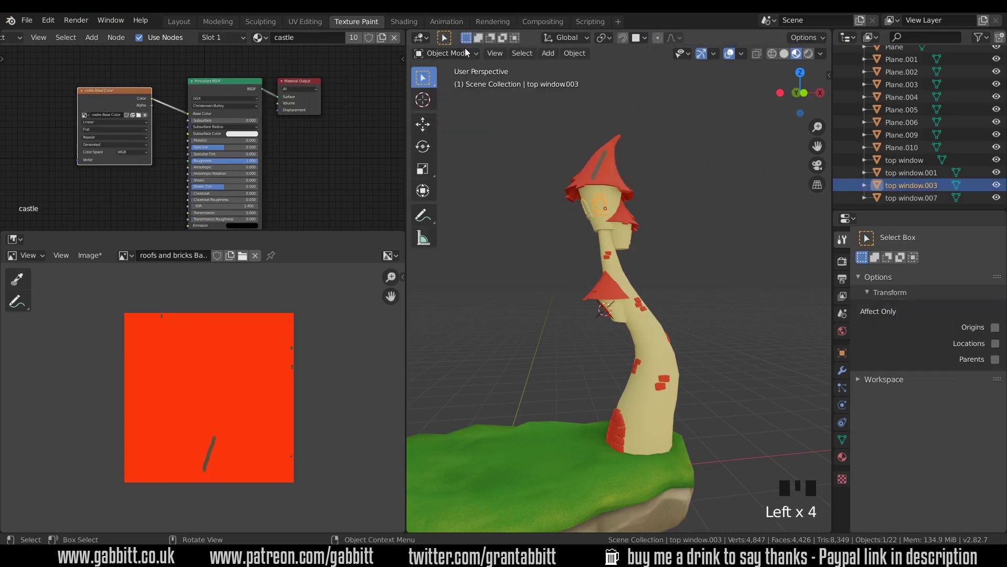
pyautogui.click(467, 53)
pyautogui.click(465, 135)
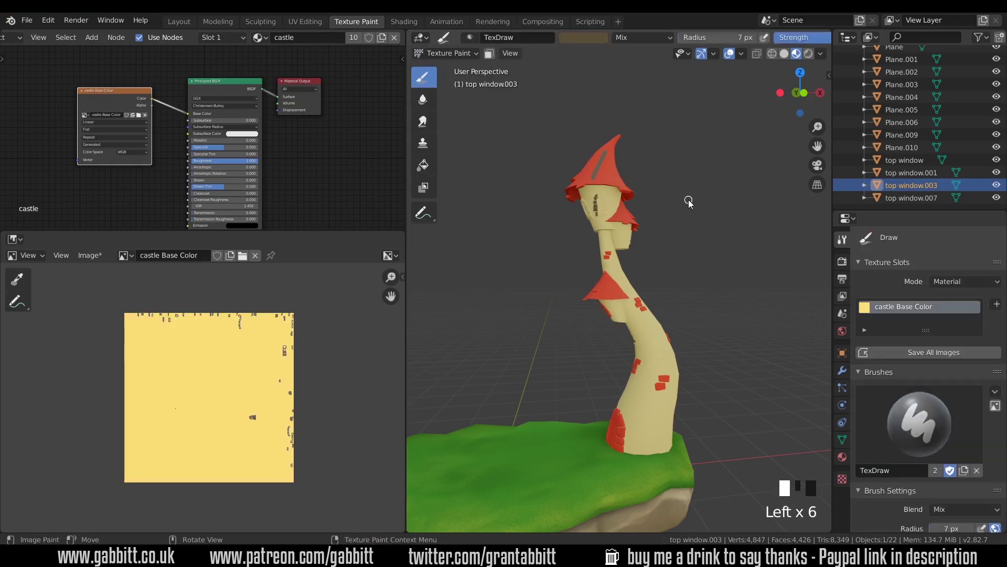
pyautogui.hotkey('ctrl', 'z')
pyautogui.hotkey('ctrl', 'z')
pyautogui.hotkey('ctrl', 'z')
pyautogui.hotkey('ctrl', 'z')
pyautogui.hotkey('ctrl', 'z')
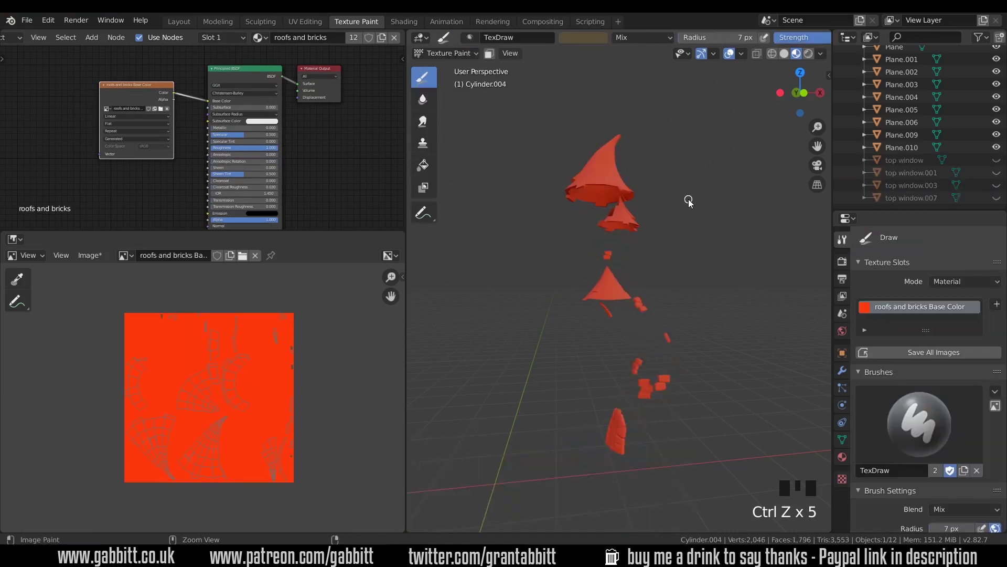